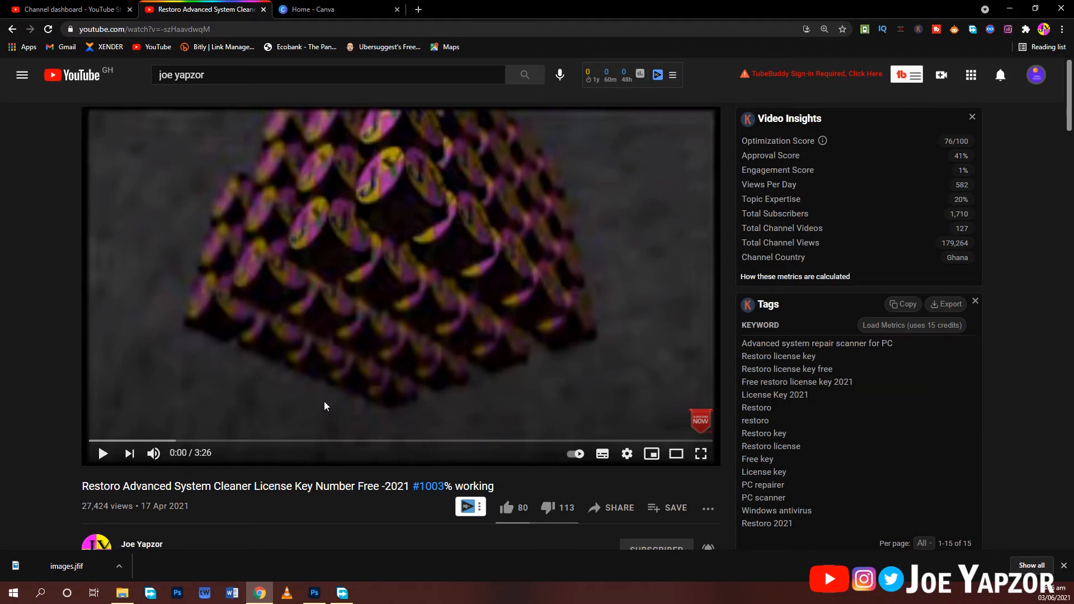
- Subscribe to the channel heading the YouTube search results and turn on all of its notifications
scroll(350, 441, "down", 5)
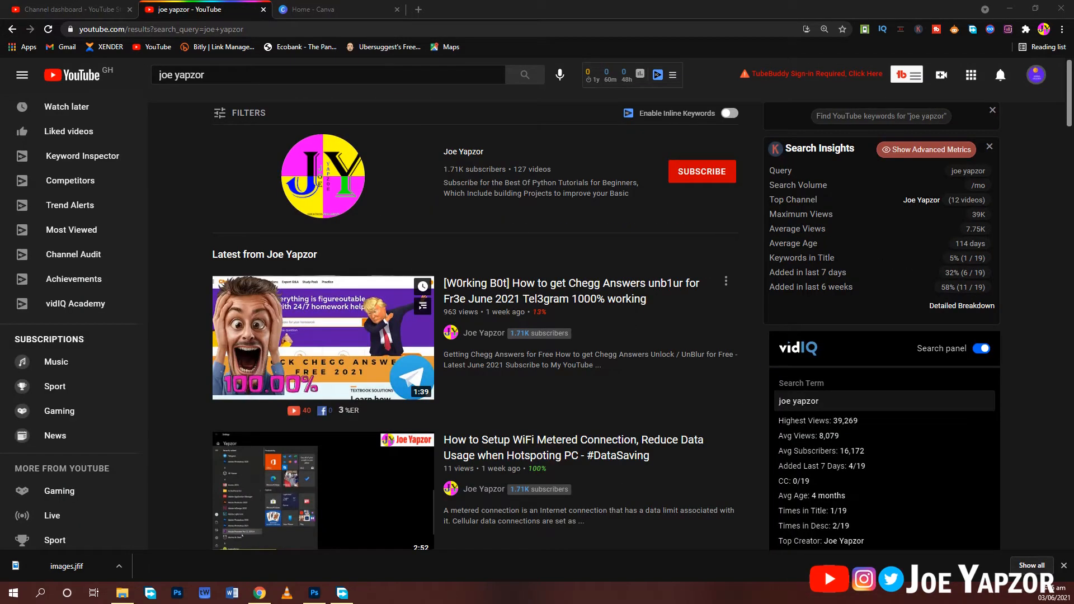
mouse_move(539, 312)
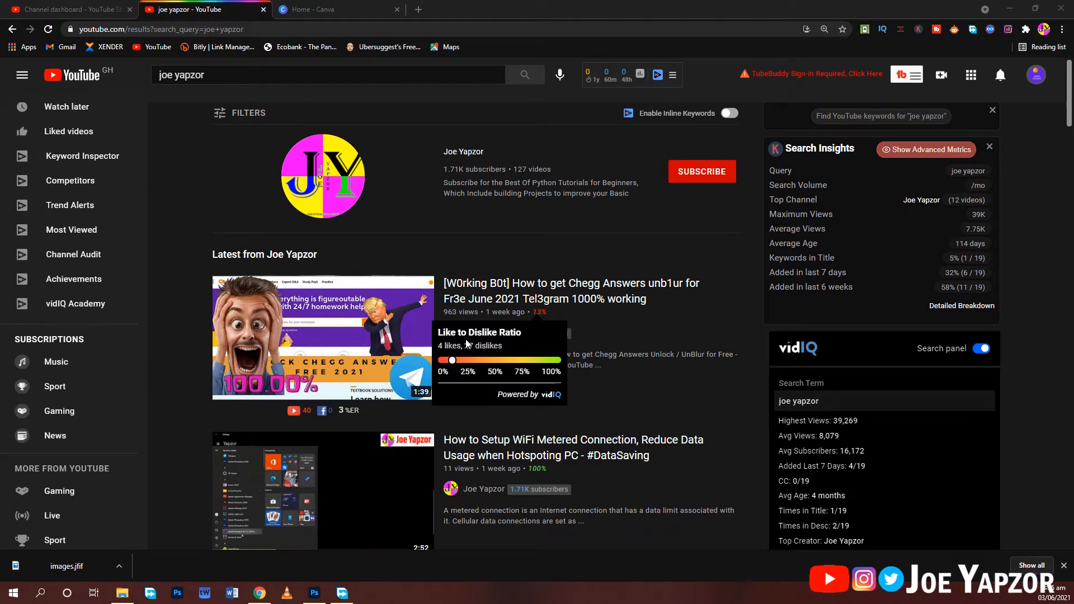
left_click(720, 179)
left_click(725, 177)
left_click(735, 200)
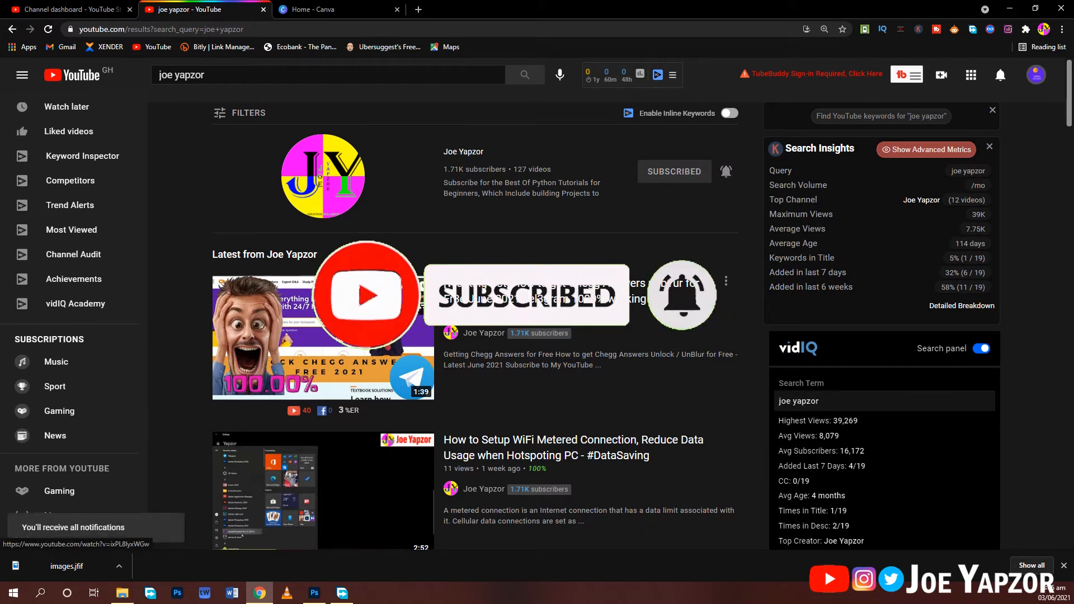
- Look through the channel's videos in the search results and examine their thumbnails
scroll(473, 318, "down", 5)
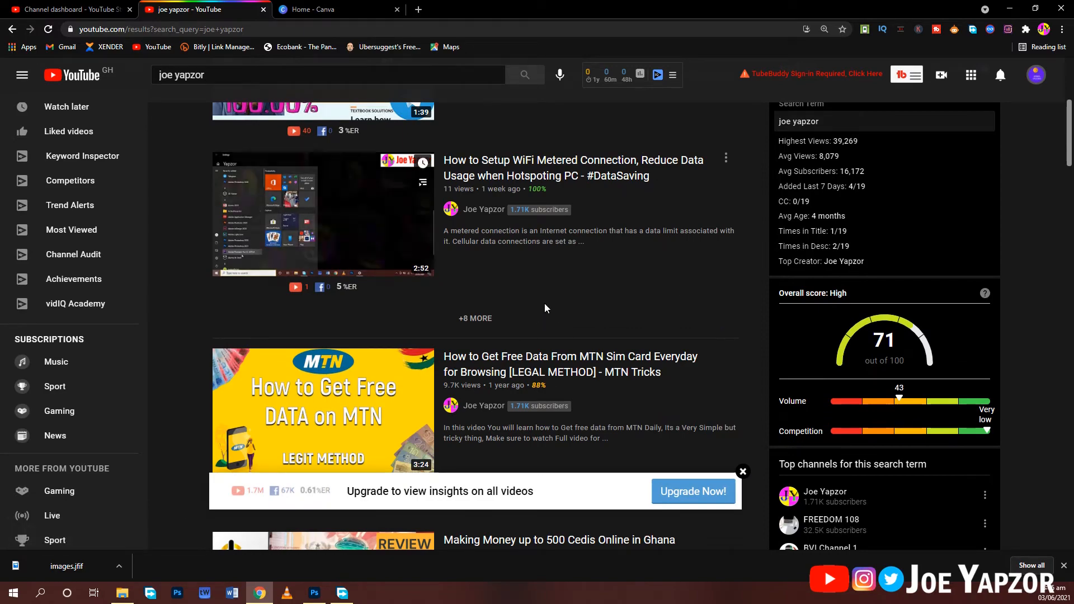
scroll(545, 303, "up", 5)
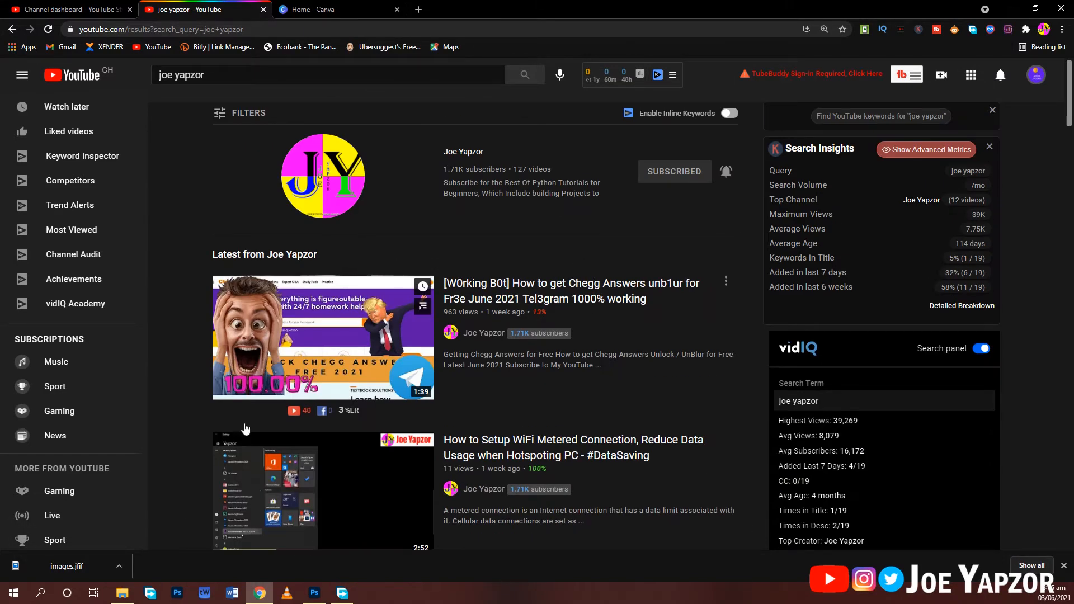
scroll(583, 260, "down", 9)
scroll(367, 319, "down", 6)
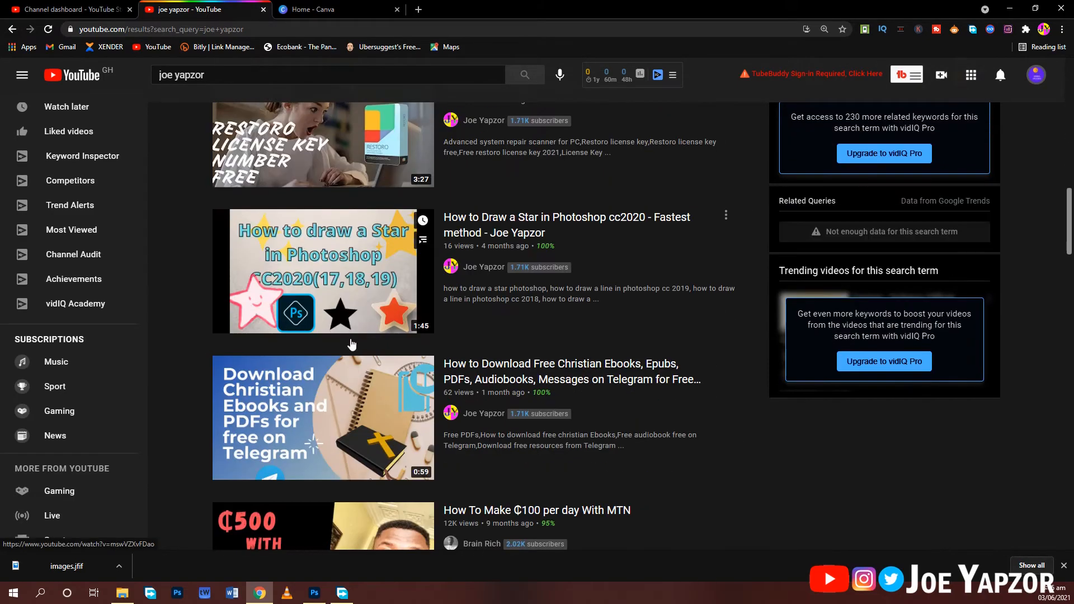
scroll(364, 342, "up", 15)
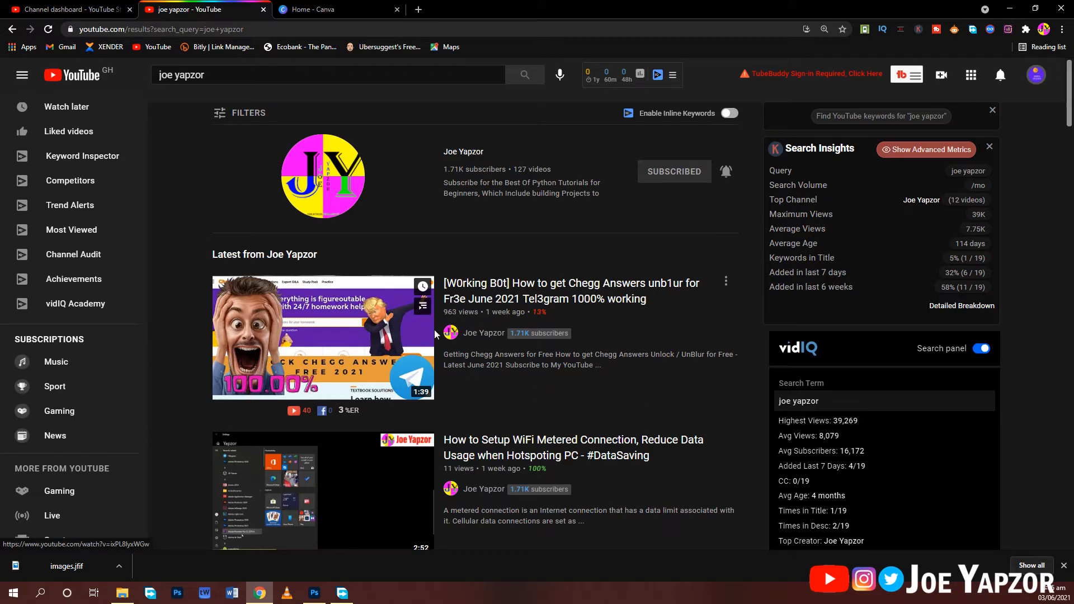
scroll(459, 330, "down", 3)
scroll(459, 330, "down", 1)
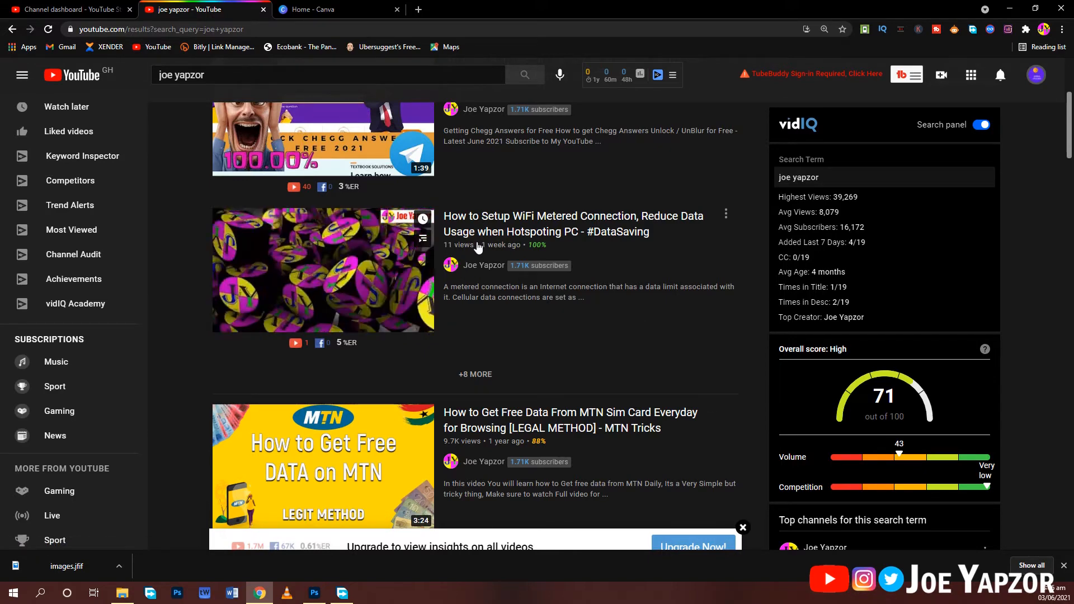
scroll(471, 340, "down", 2)
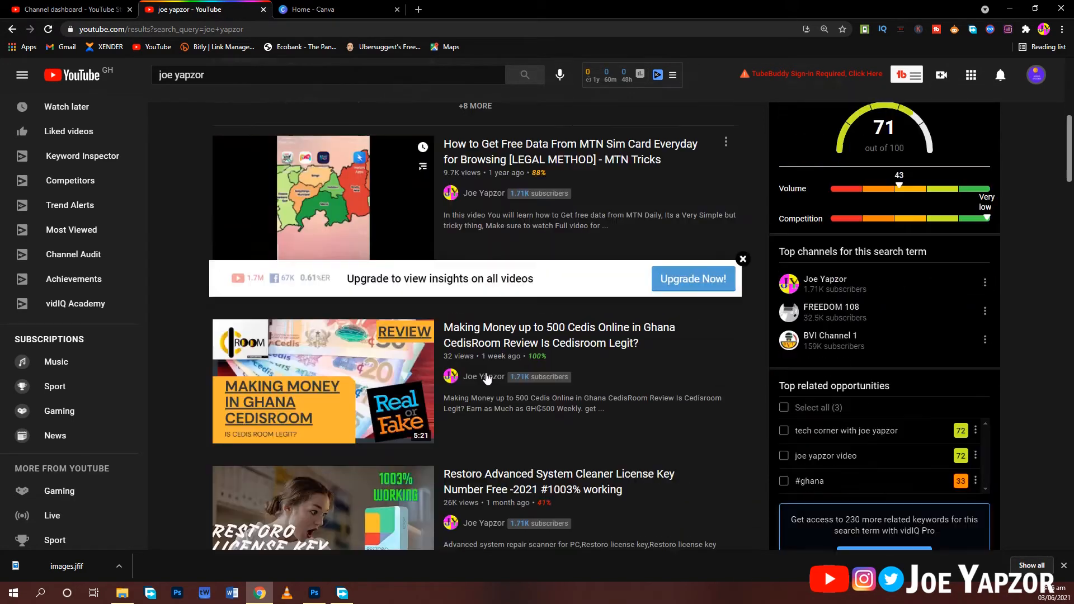
scroll(465, 282, "down", 7)
scroll(562, 400, "down", 2)
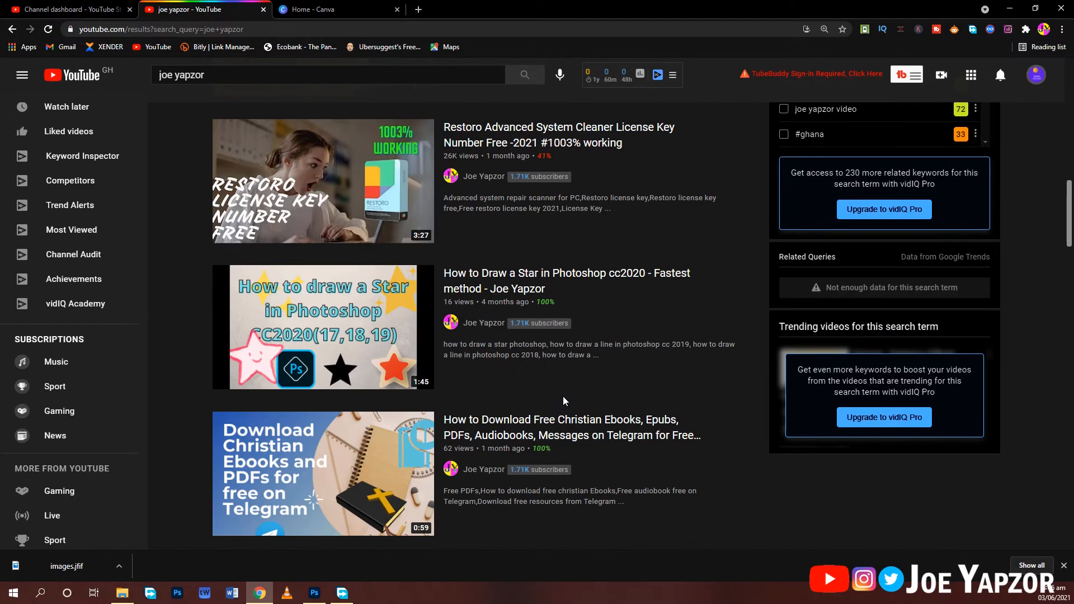
scroll(562, 395, "up", 9)
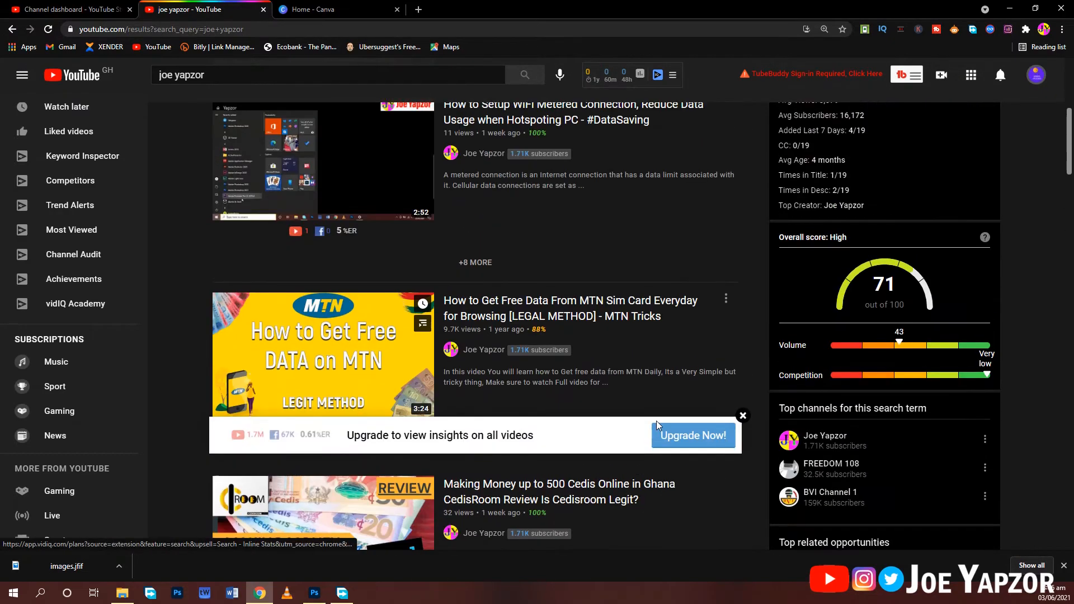
scroll(657, 420, "up", 5)
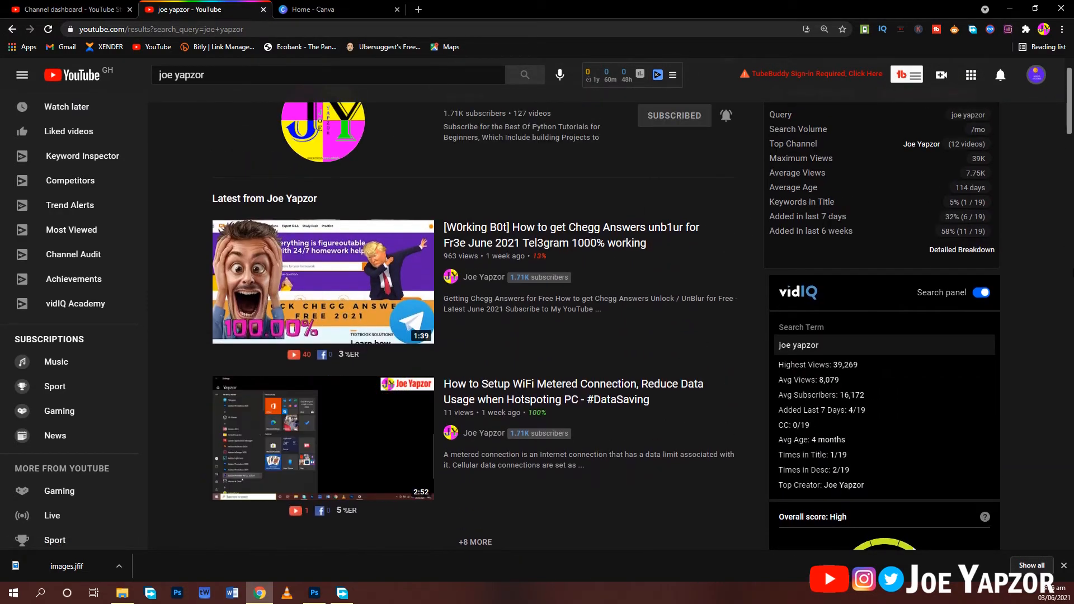
scroll(1073, 345, "down", 9)
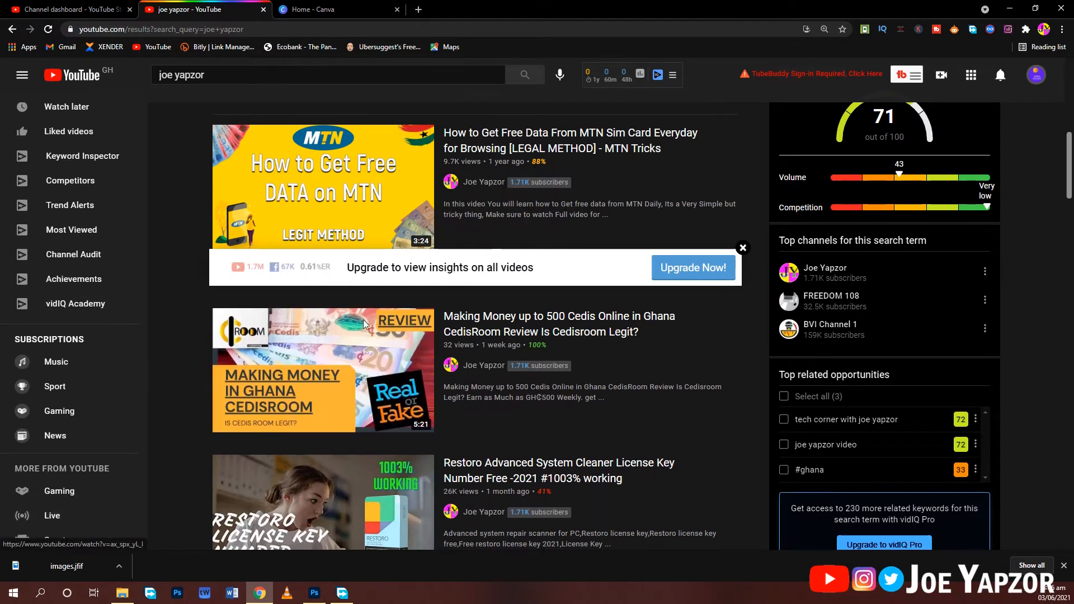
scroll(364, 324, "down", 4)
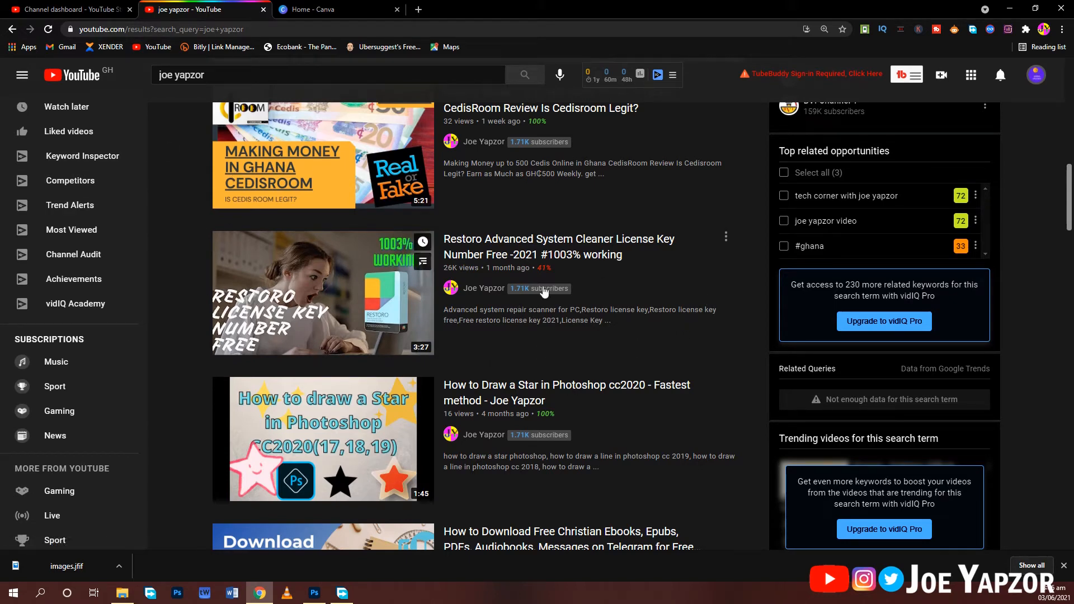
- Open the Restoro Advanced System Cleaner License Key video, pause it at the start and view its page down to the comments
left_click(215, 300)
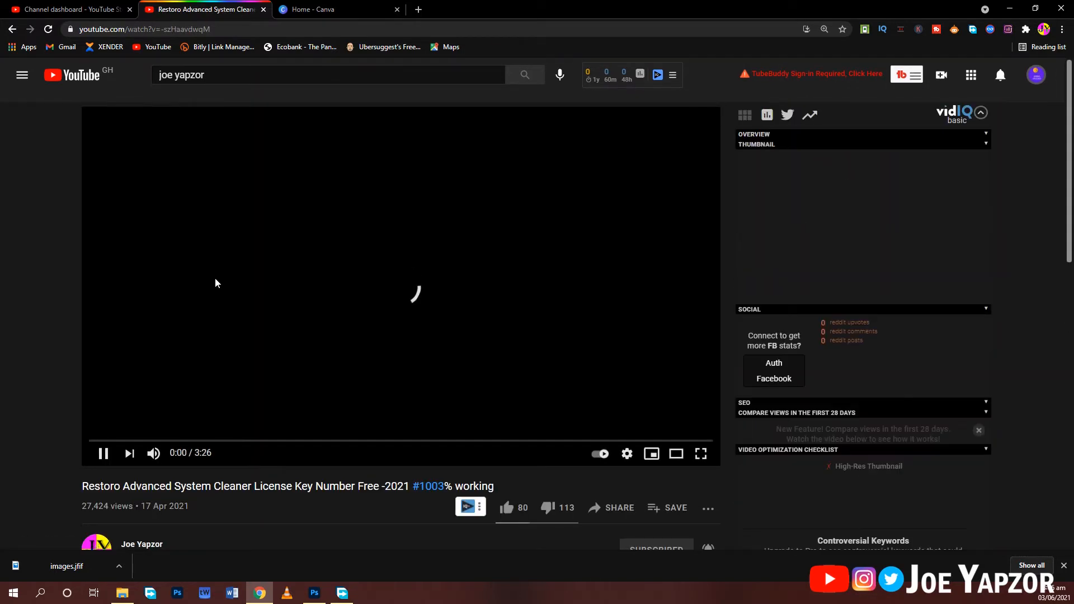
left_click(213, 277)
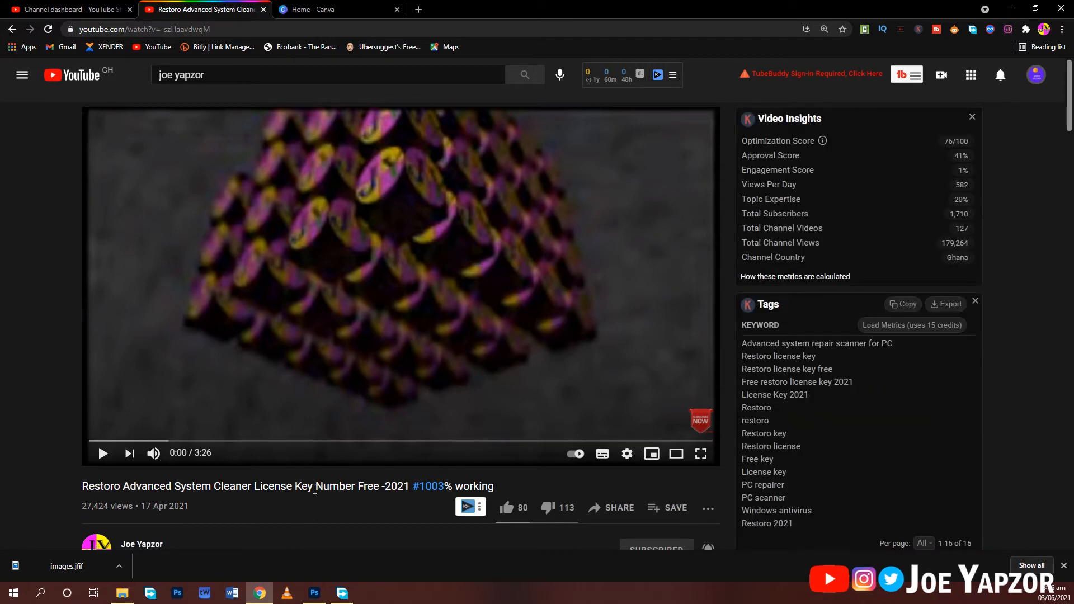
scroll(335, 504, "down", 10)
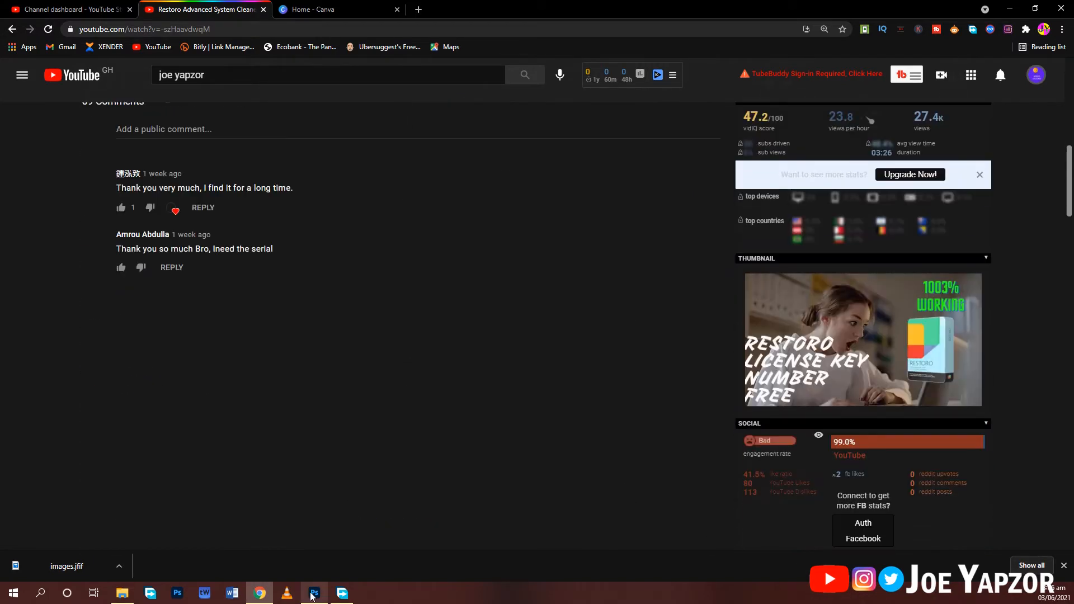
- Switch to Photoshop and create a document from the Film & Video preset HDTV 1080p, 1920 x 1080 pixels at 72 ppi
left_click(312, 597)
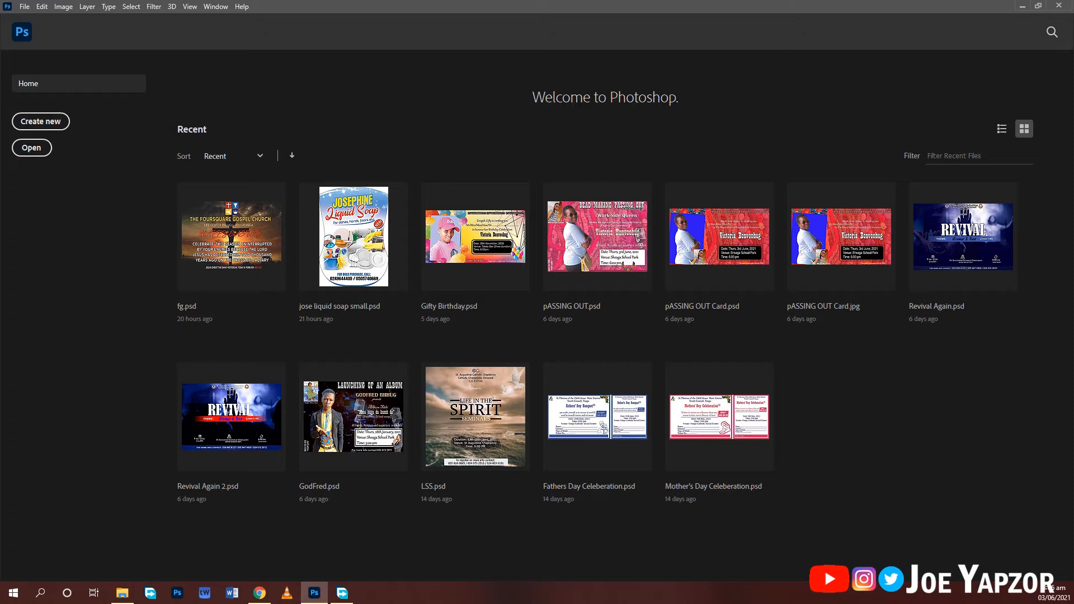
left_click_drag(0, 112, 368, 66)
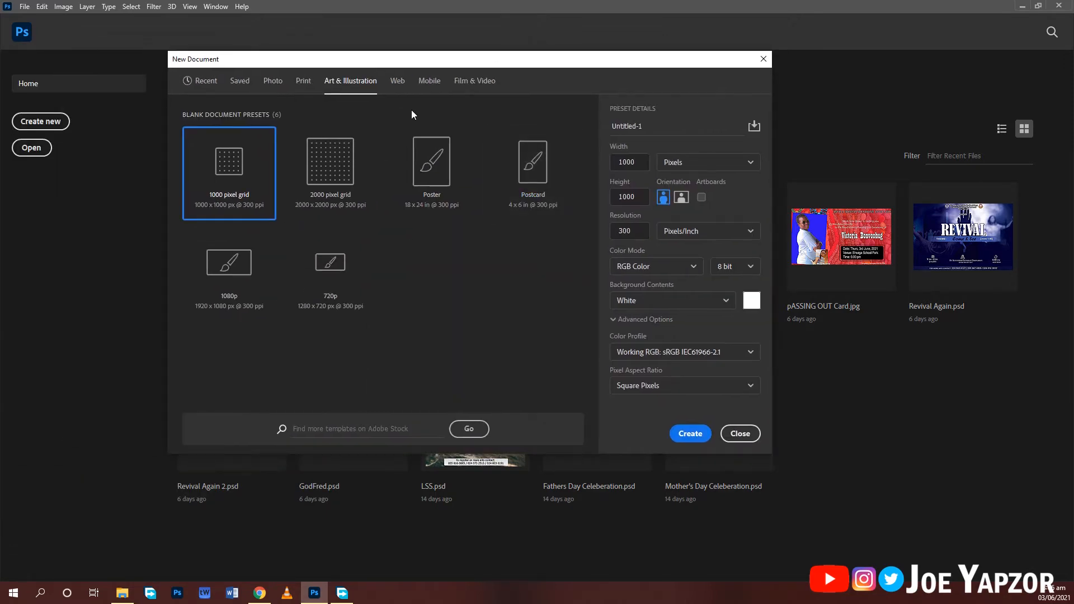
left_click(427, 82)
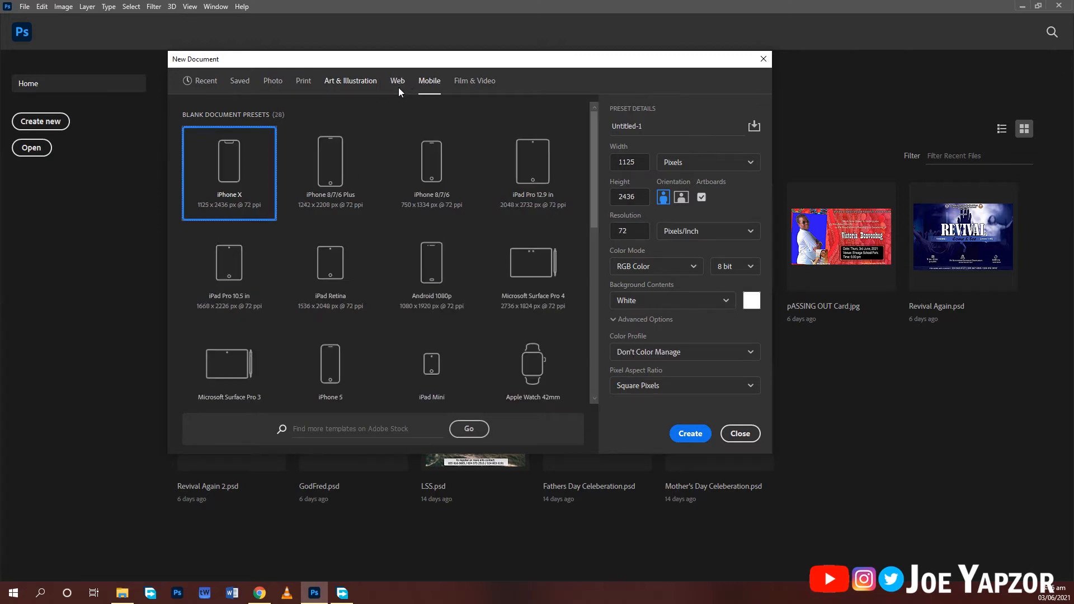
left_click(299, 83)
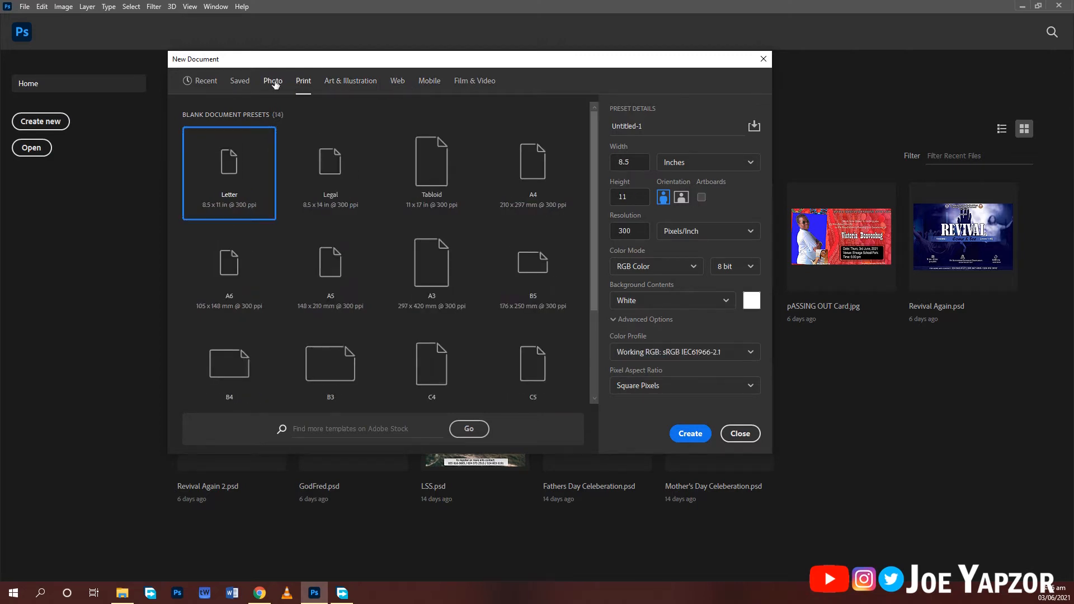
left_click(274, 82)
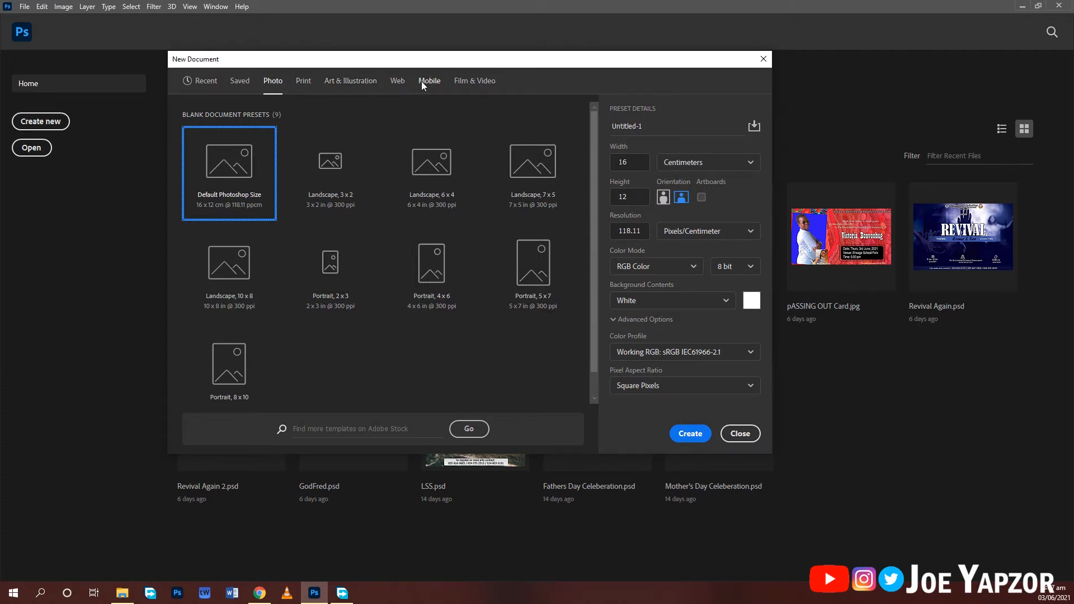
left_click(473, 84)
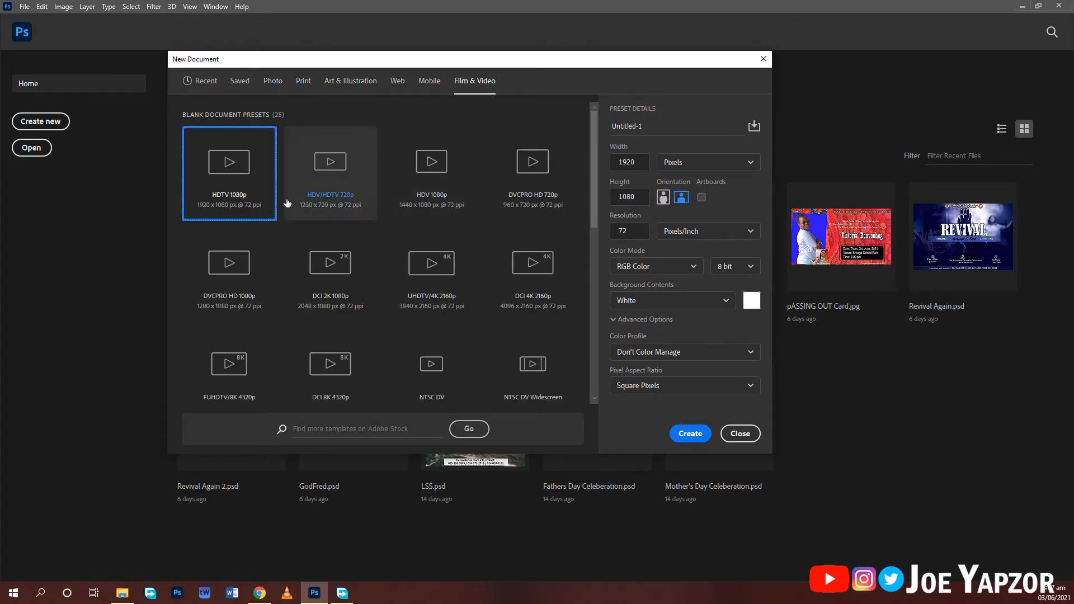
left_click(677, 432)
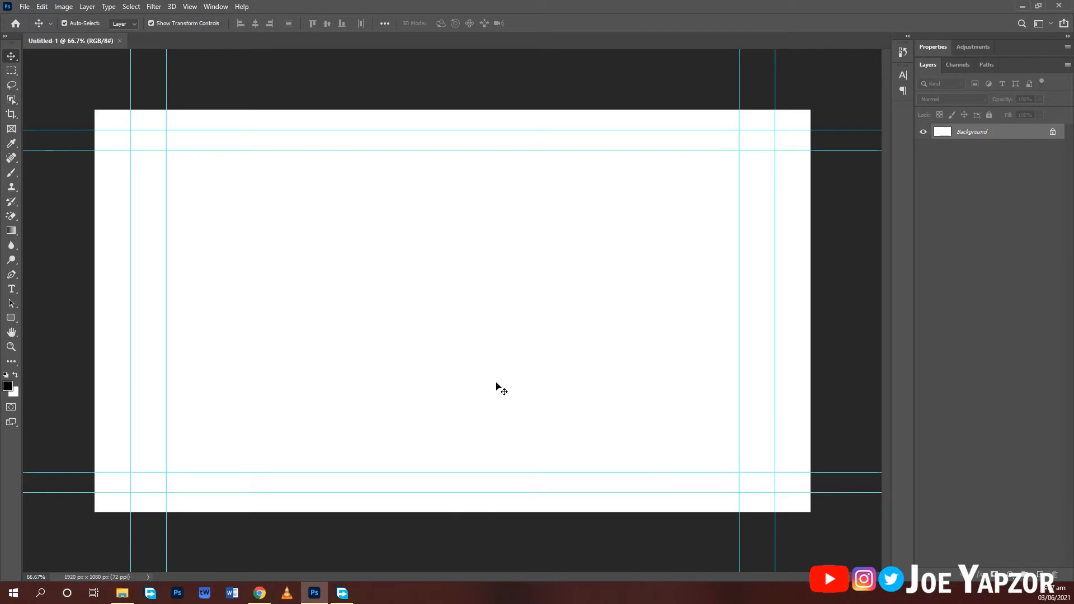
- Switch back to Chrome and look over the Restoro video's description and comments
left_click(260, 594)
scroll(292, 479, "up", 10)
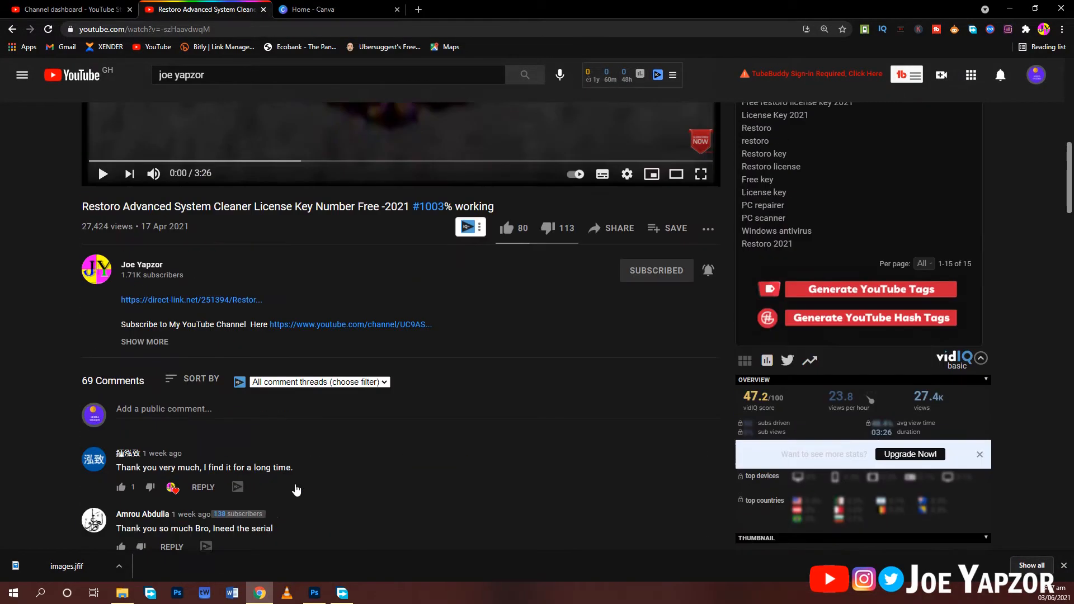
scroll(298, 475, "down", 4)
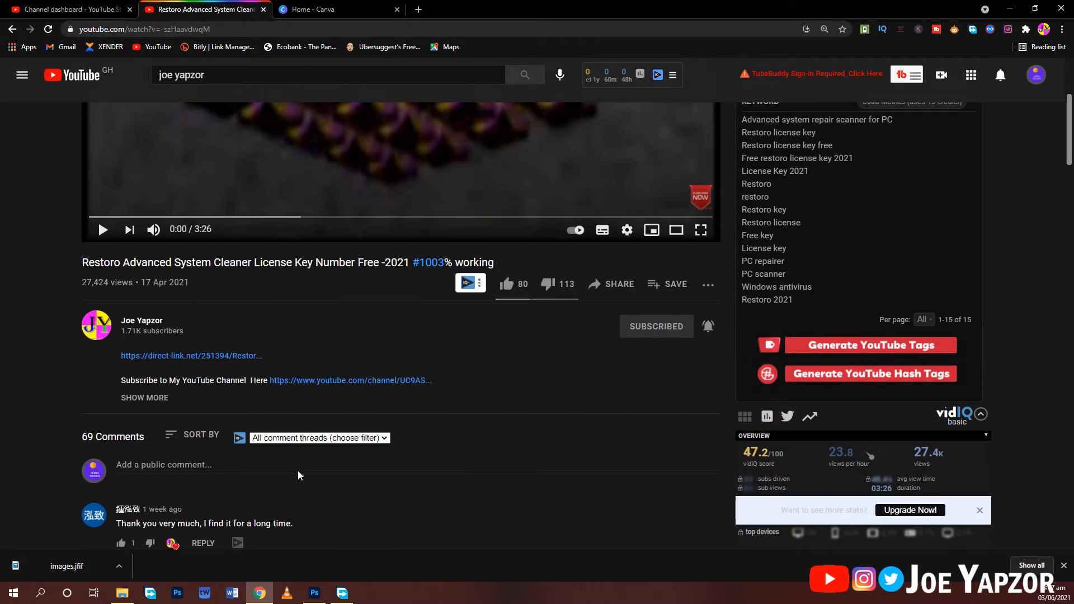
scroll(298, 471, "up", 4)
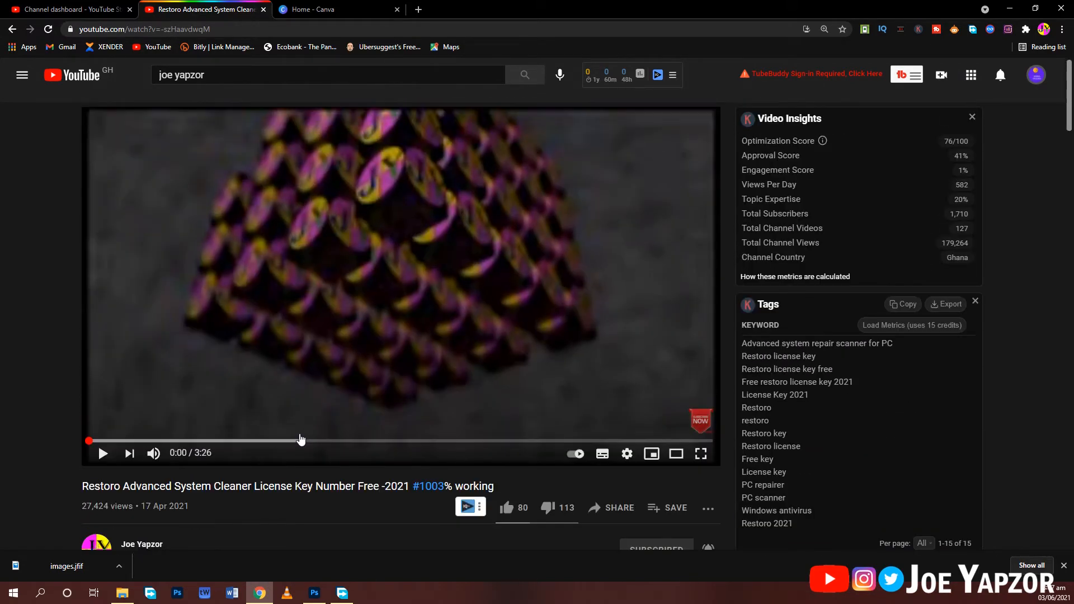
- Switch to the Canva home page and look through its design types, existing designs and template categories
left_click(362, 6)
scroll(464, 321, "down", 7)
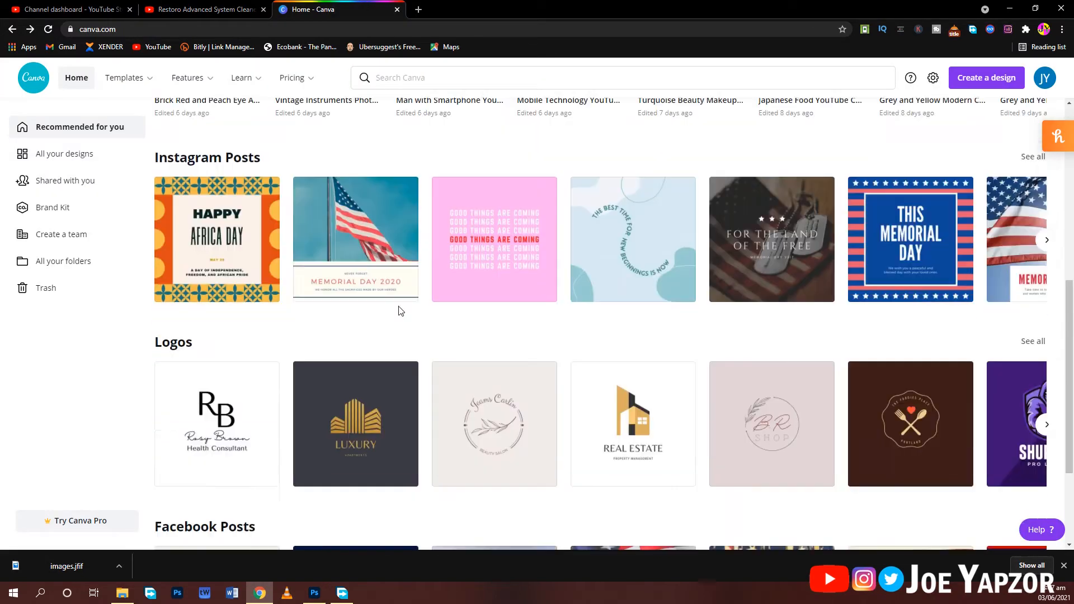
scroll(401, 311, "down", 1)
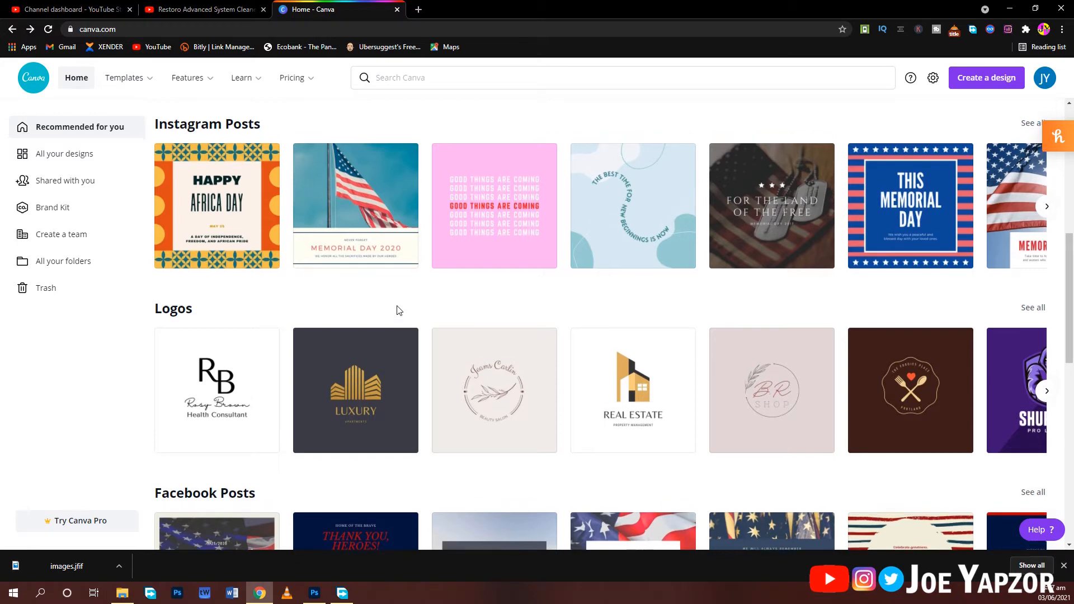
scroll(396, 307, "up", 10)
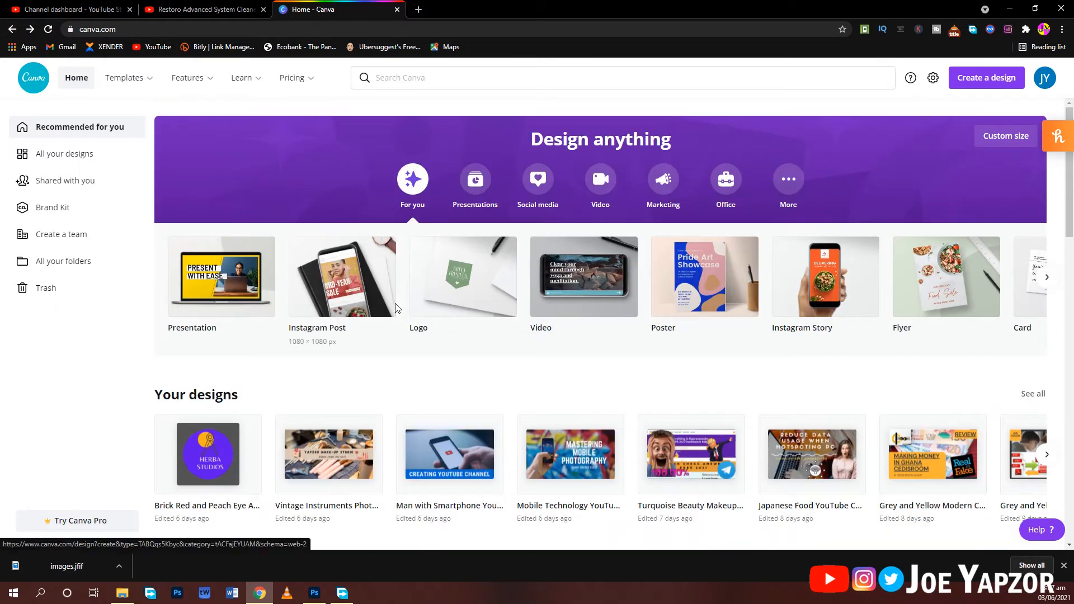
scroll(619, 379, "down", 1)
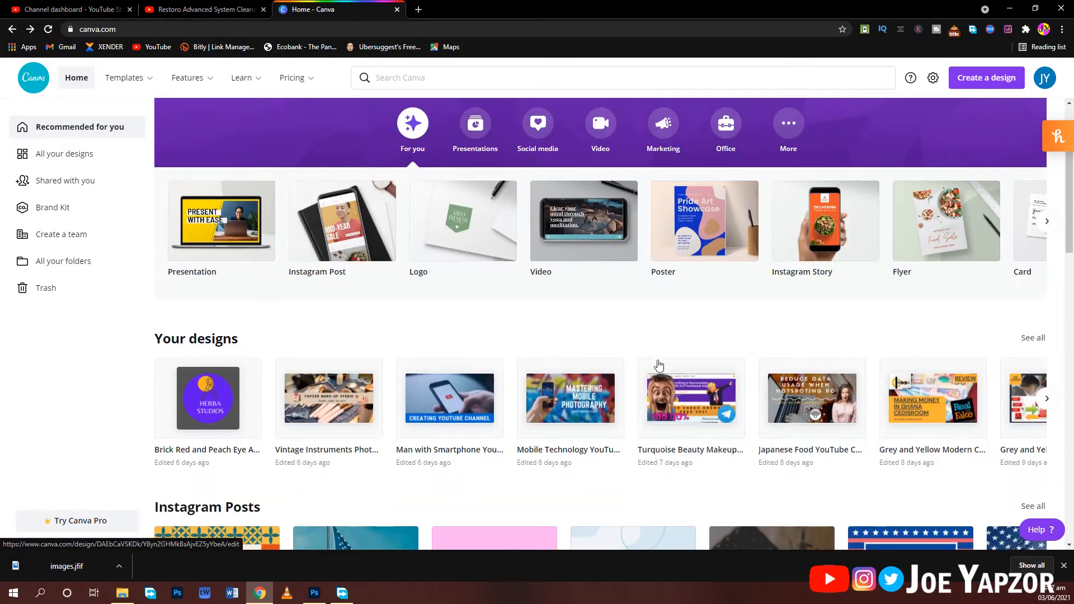
scroll(585, 374, "down", 4)
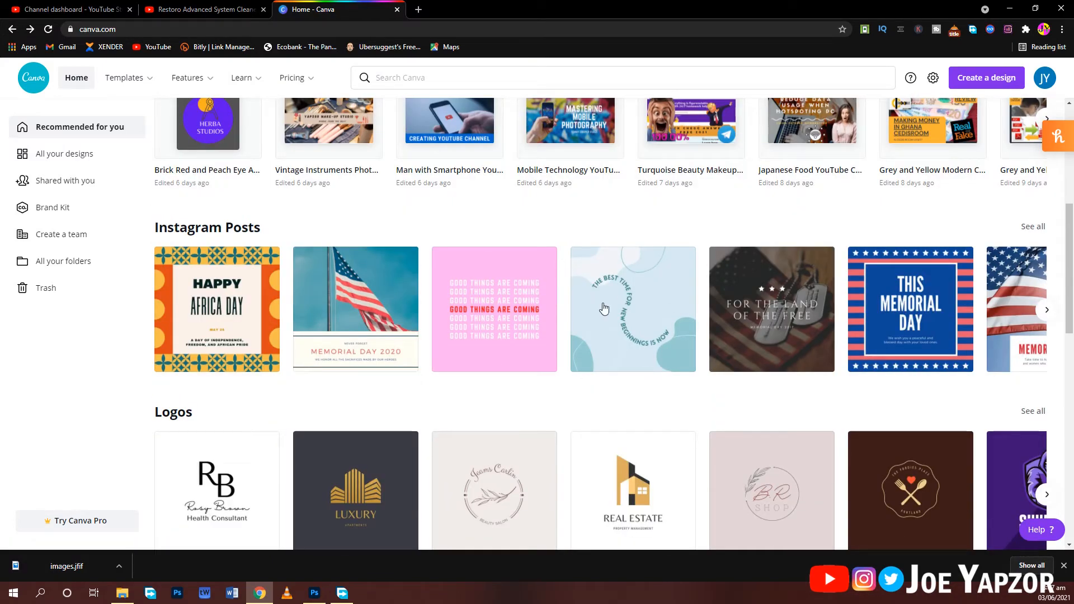
- Search Canva for "youtube thumbnail" and open the "Building the Future Workspace" template for editing
scroll(599, 311, "up", 5)
left_click(416, 78)
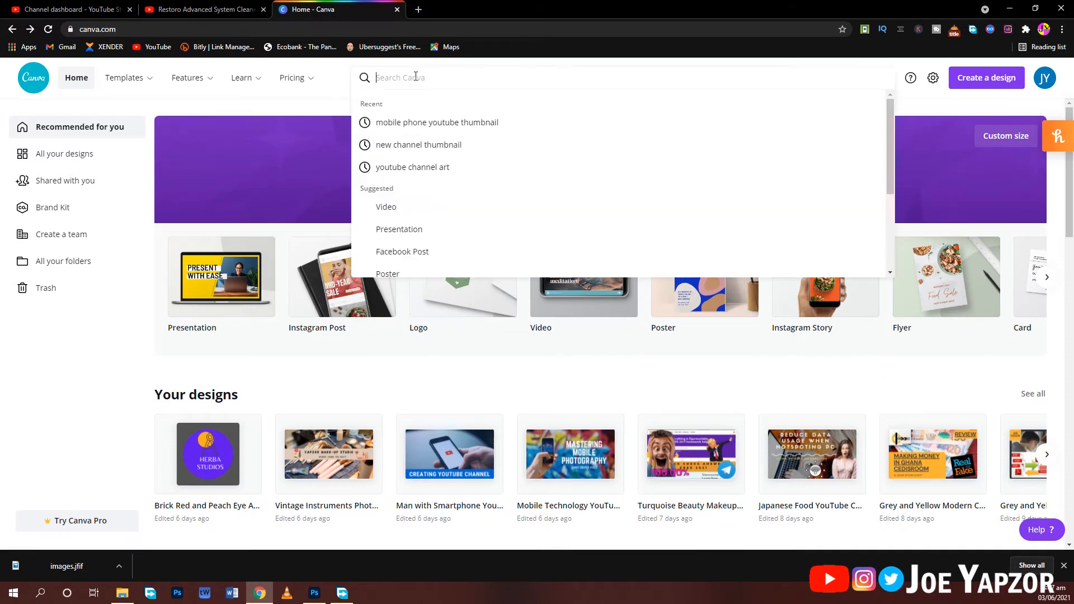
type("youtu")
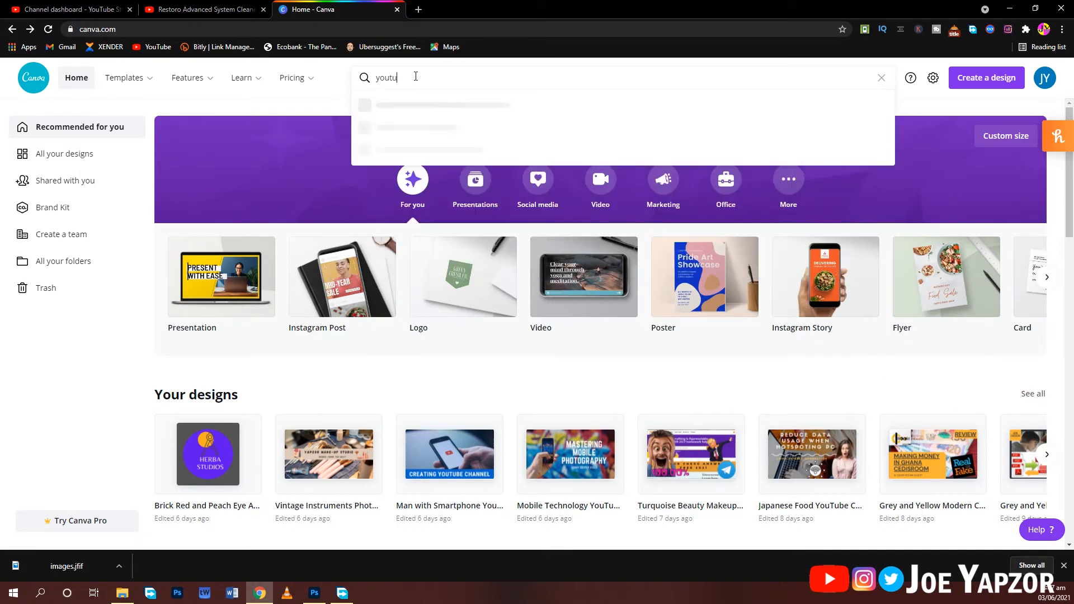
type("be")
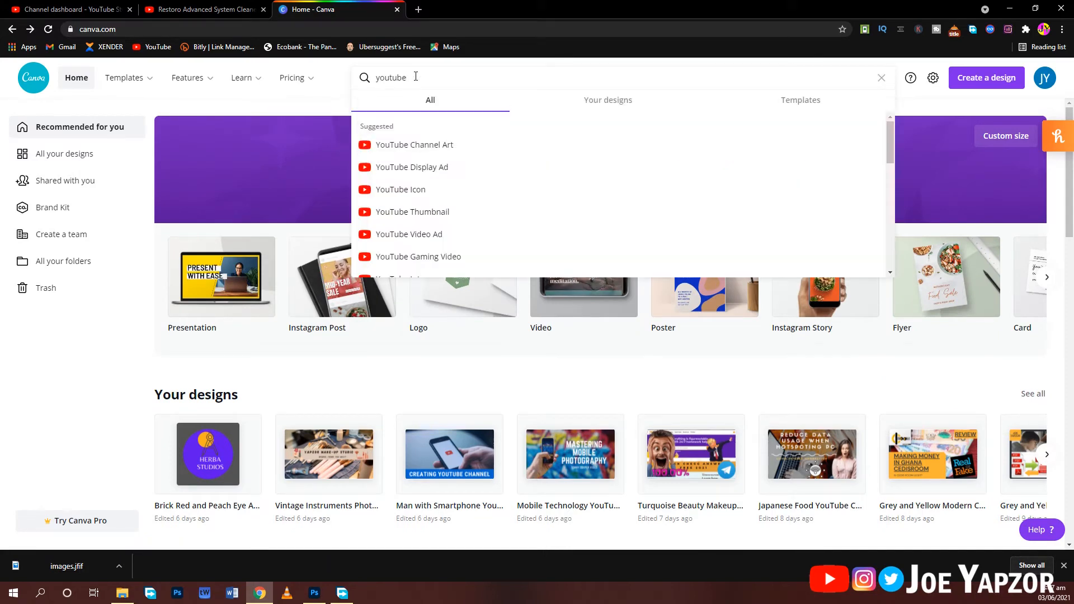
type(" th")
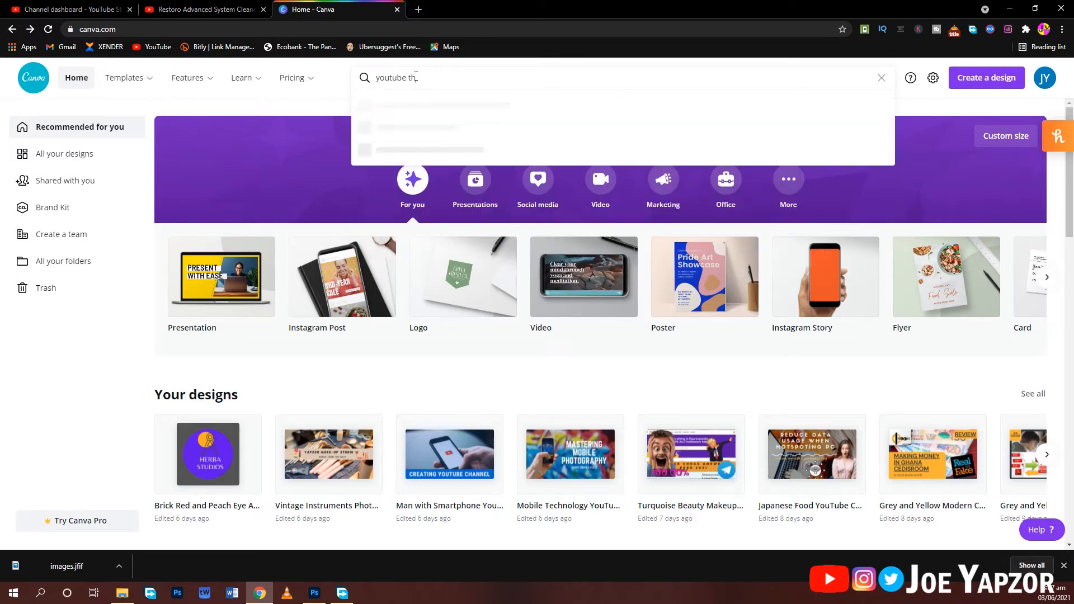
type("umbnail")
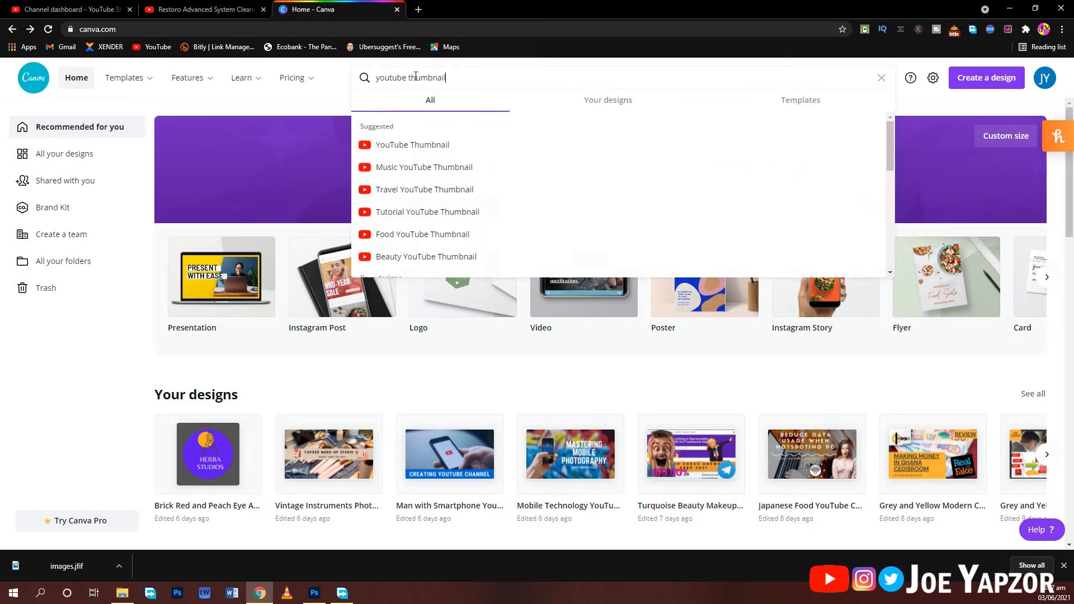
key("Return")
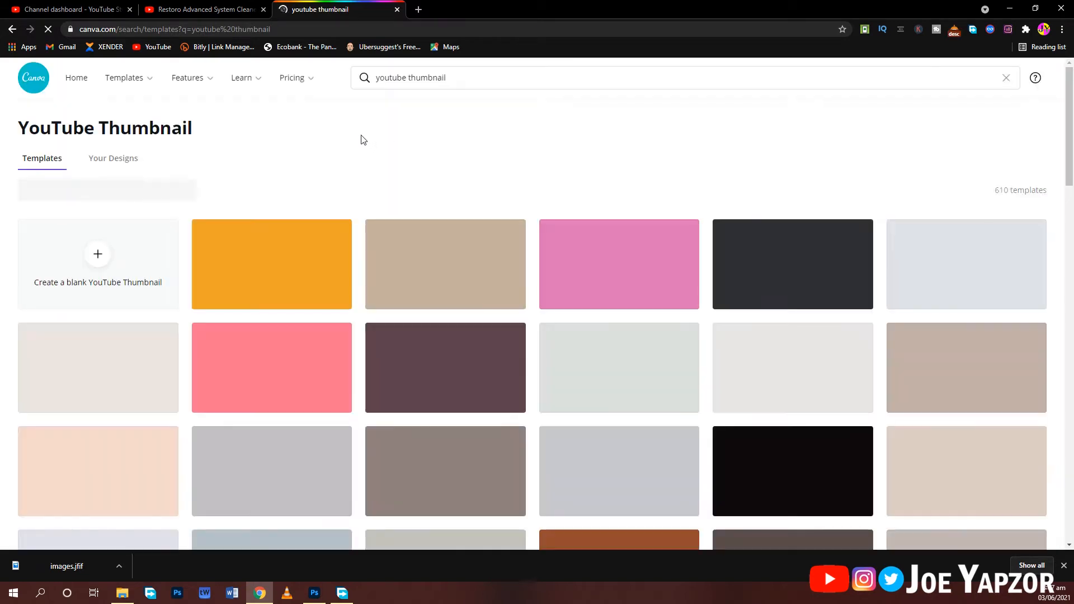
scroll(313, 262, "down", 1)
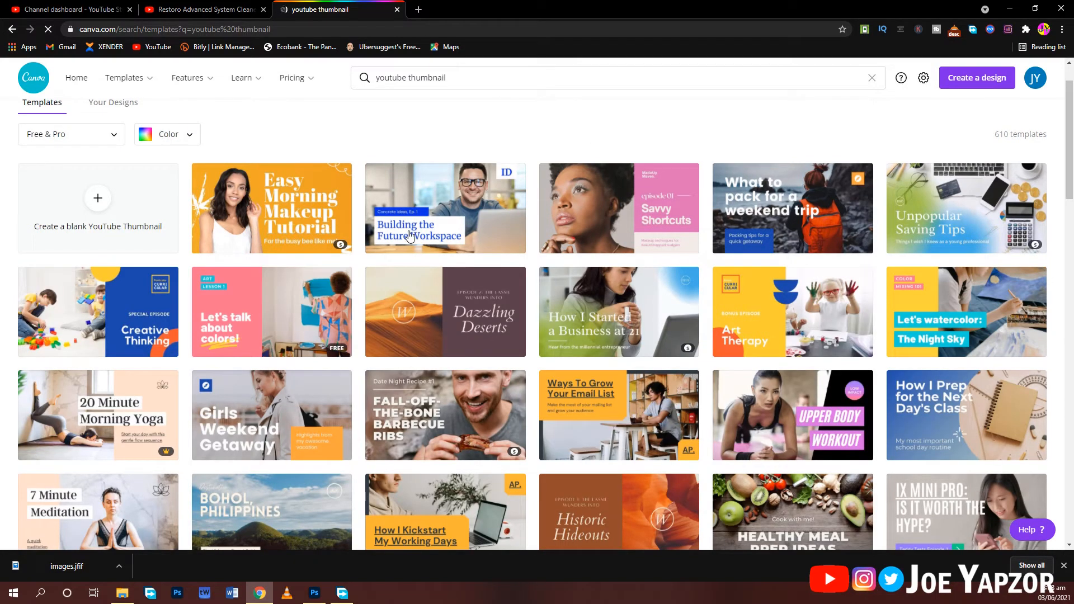
left_click(423, 212)
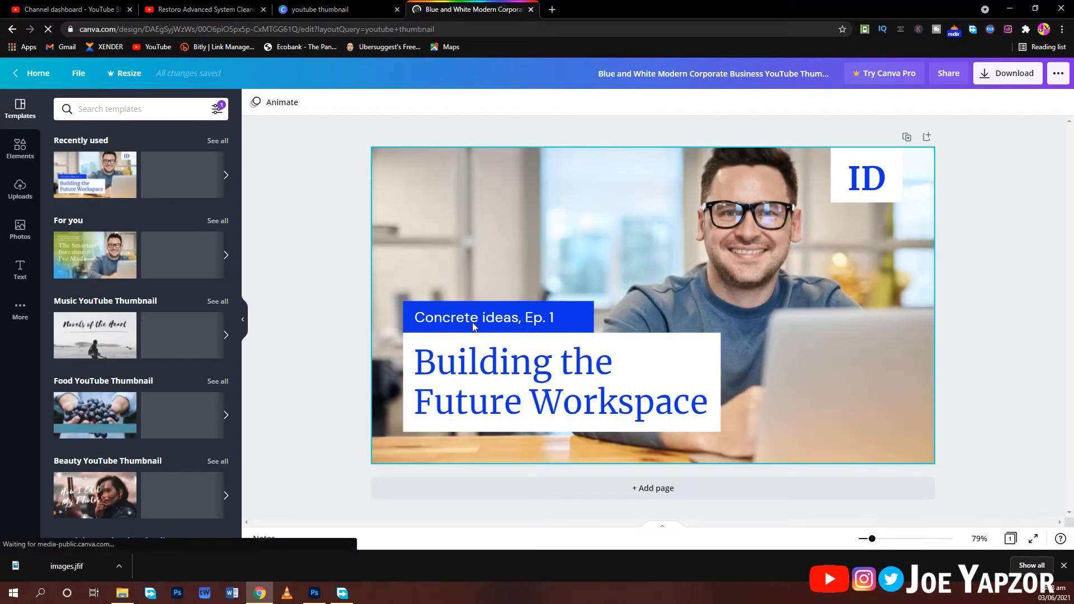
- Replace the template's headline with "Create Youtube Channel" and the small line above it with "The Fastest Way to"
double_click(481, 377)
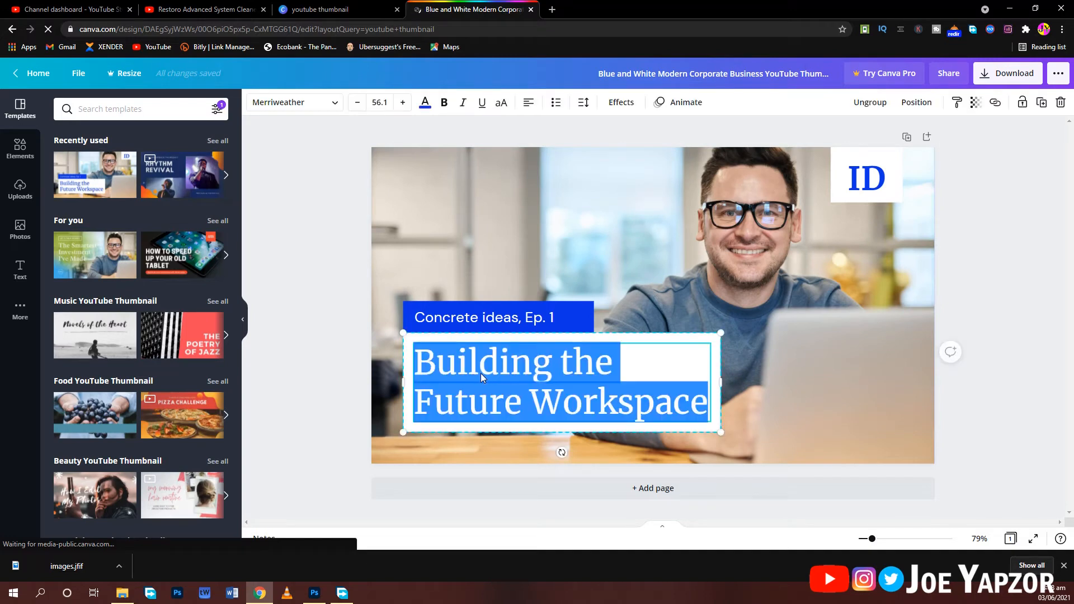
type("Cre")
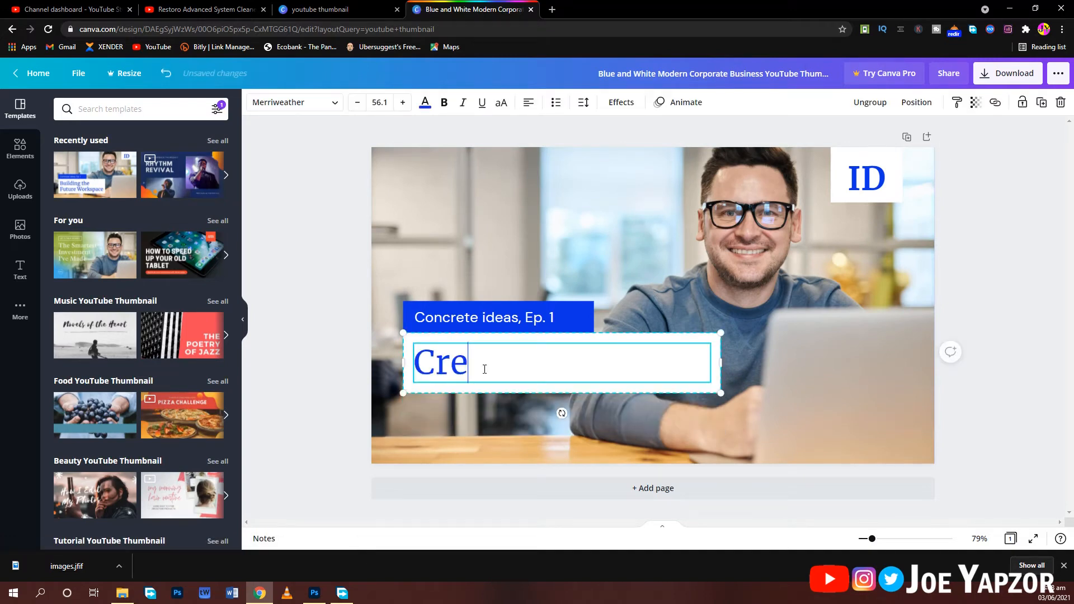
type("ate Youtu")
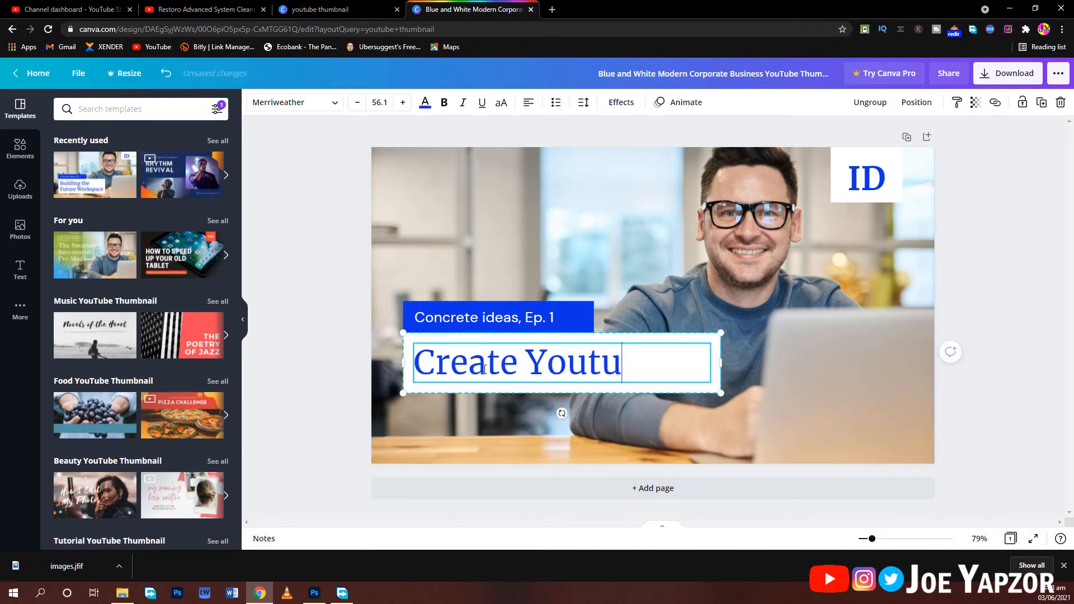
type("be Channel")
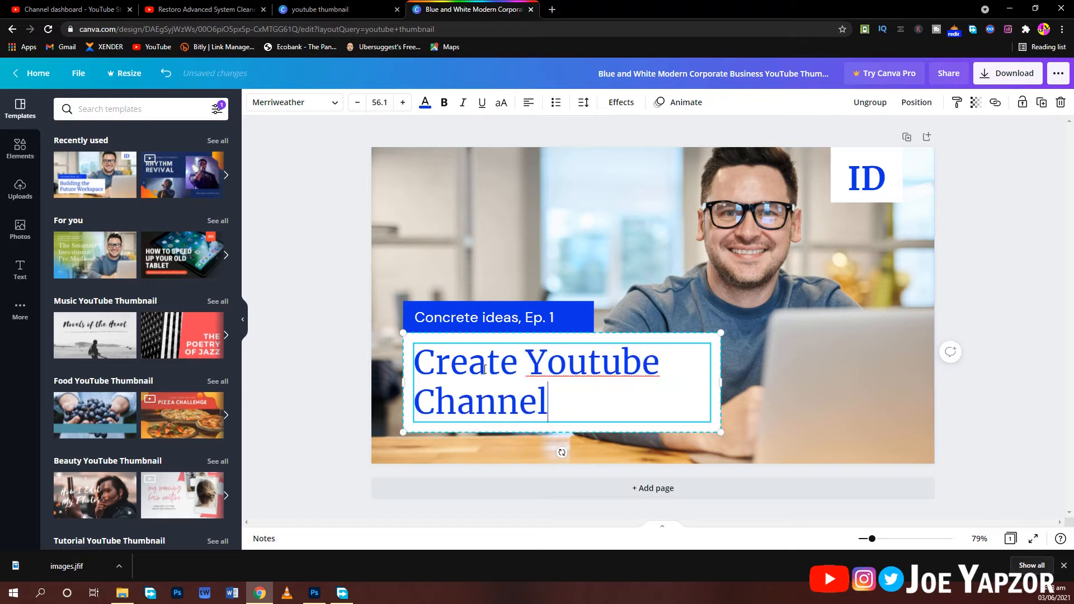
double_click(512, 322)
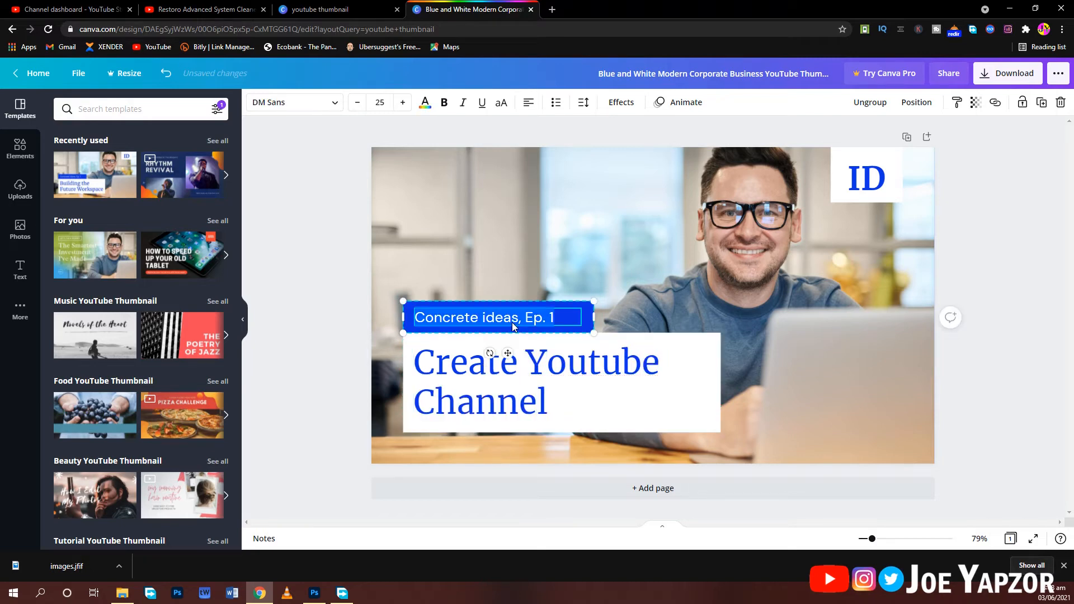
type("H")
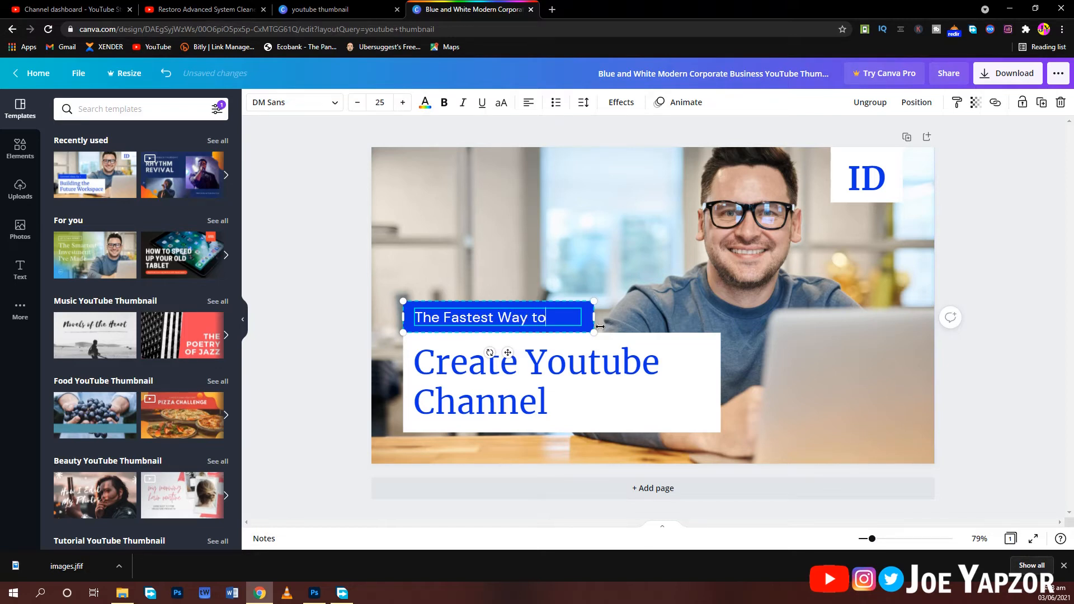
- Extend the headline to read "Create a Youtube Channel in 2021"
left_click(527, 365)
type("a")
left_click(559, 405)
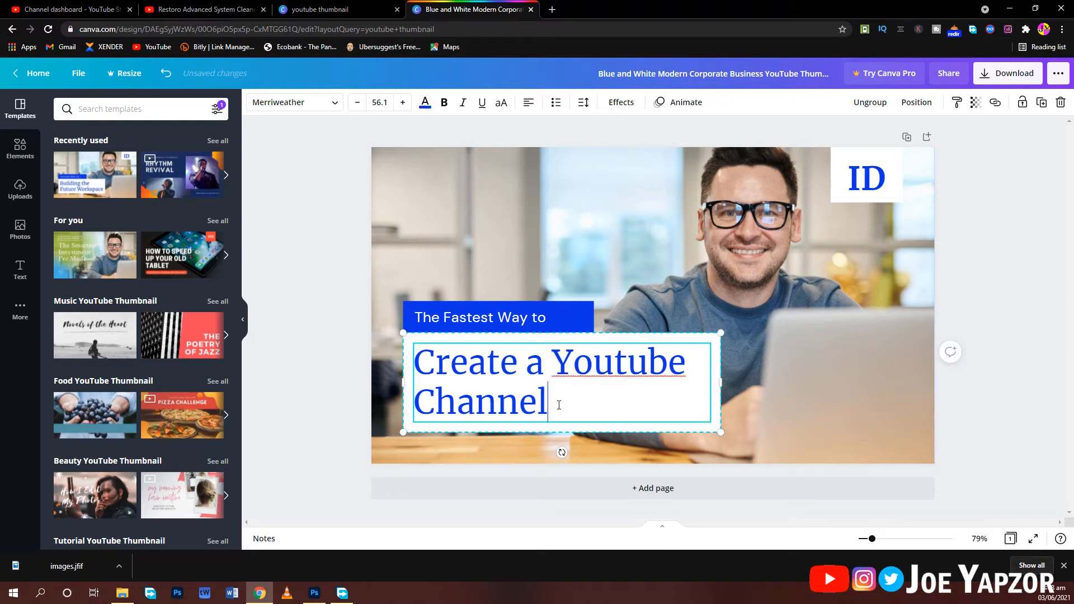
type("in 2021")
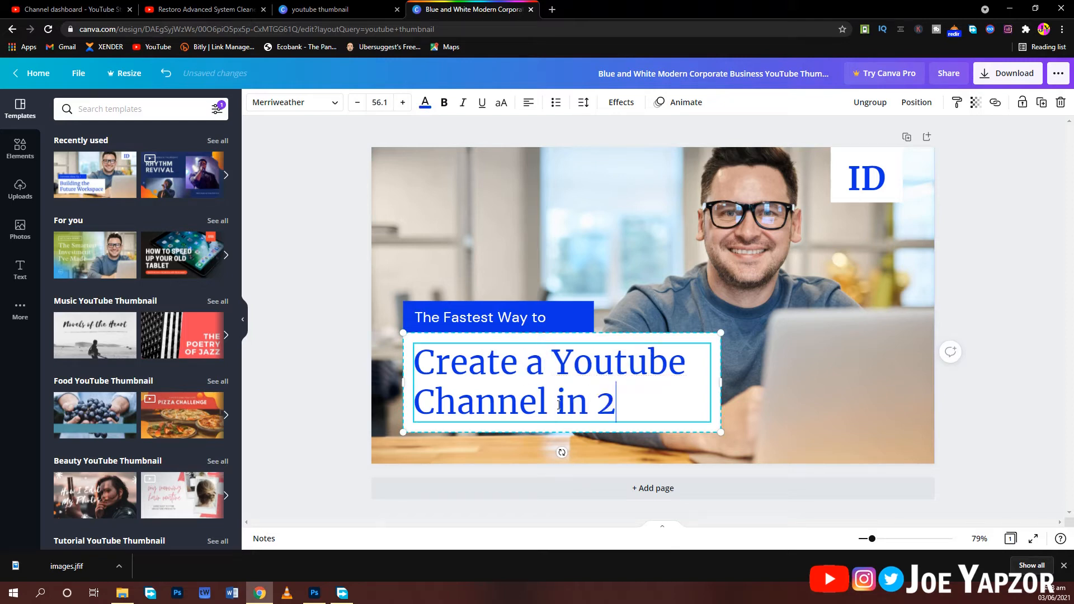
- Replace the "ID" text in the thumbnail's corner box with "MUST WATCH"
double_click(873, 178)
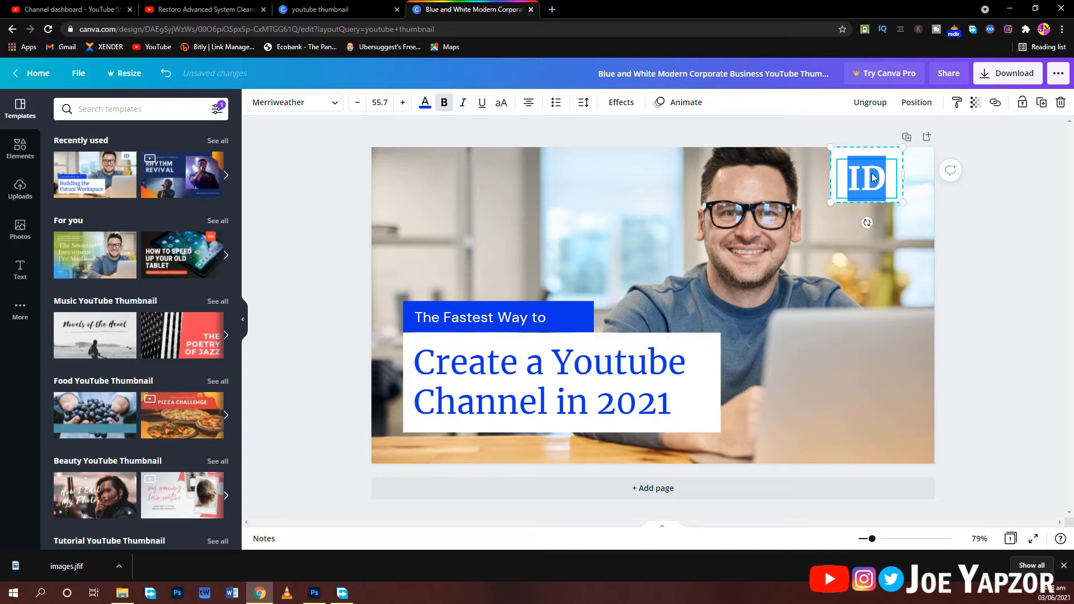
type("MUST ")
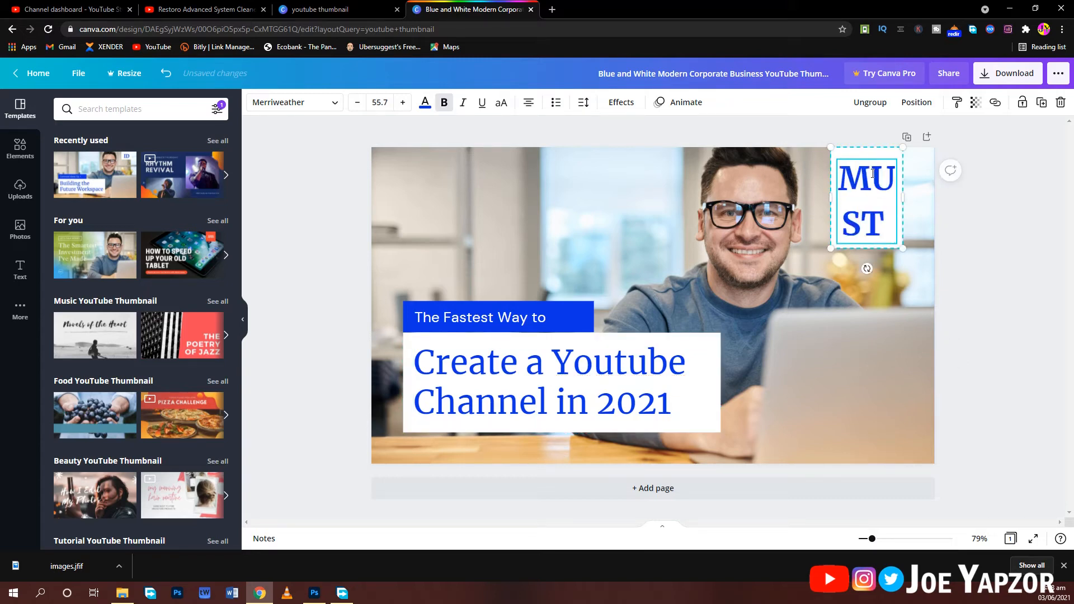
type("WATCH")
- Reduce the "MUST WATCH" text's font size to 25.7 so each word fits on one line, and deselect it
key("ctrl+a")
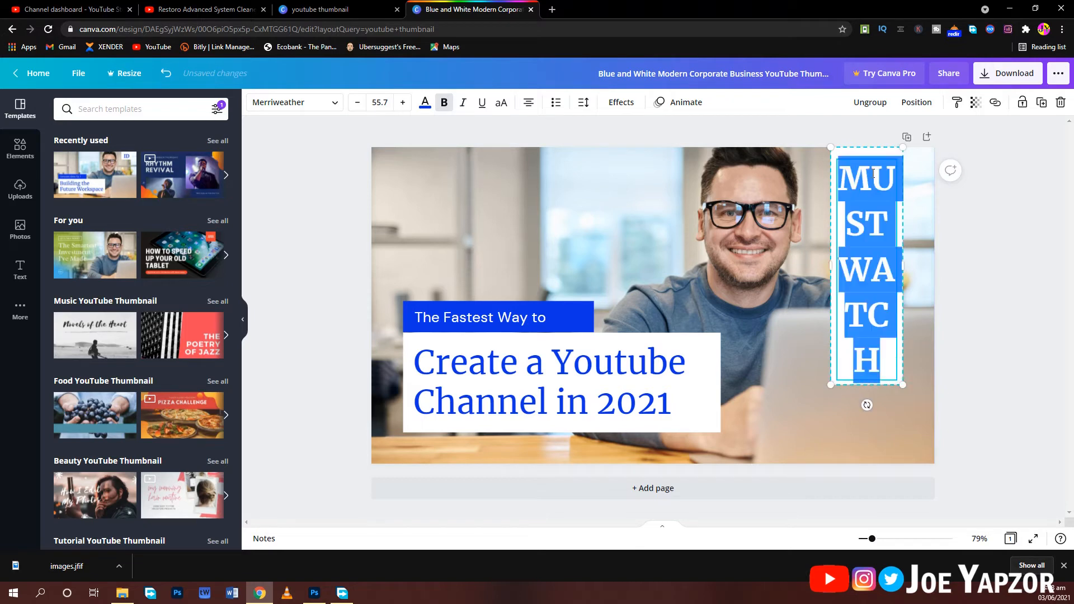
key("ctrl+shift+comma")
key("ctrl+shift+comma")
key("ctrl+shift+comma")
key("ctrl+shift+comma")
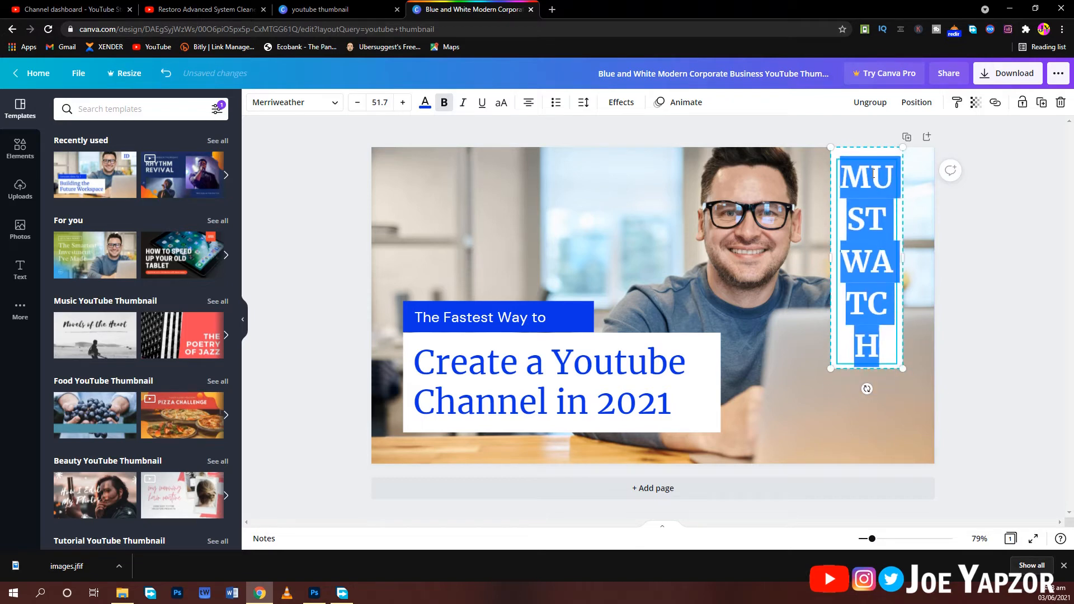
key("ctrl+shift+comma")
key("ctrl+shift+comma")
key("ctrl+shift+comma")
key("ctrl+shift+comma")
key("ctrl+shift+comma")
key("ctrl+shift+comma")
key("ctrl+shift+comma")
key("ctrl+shift+comma")
key("ctrl+shift+comma")
key("ctrl+shift+comma")
key("ctrl+shift+comma")
key("ctrl+shift+comma")
key("ctrl+shift+comma")
key("ctrl+shift+comma")
key("ctrl+shift+comma")
key("ctrl+shift+comma")
key("ctrl+shift+comma")
key("ctrl+shift+comma")
key("ctrl+shift+comma")
key("ctrl+shift+comma")
key("ctrl+shift+comma")
key("ctrl+shift+comma")
key("ctrl+shift+comma")
key("ctrl+shift+comma")
key("ctrl+shift+comma")
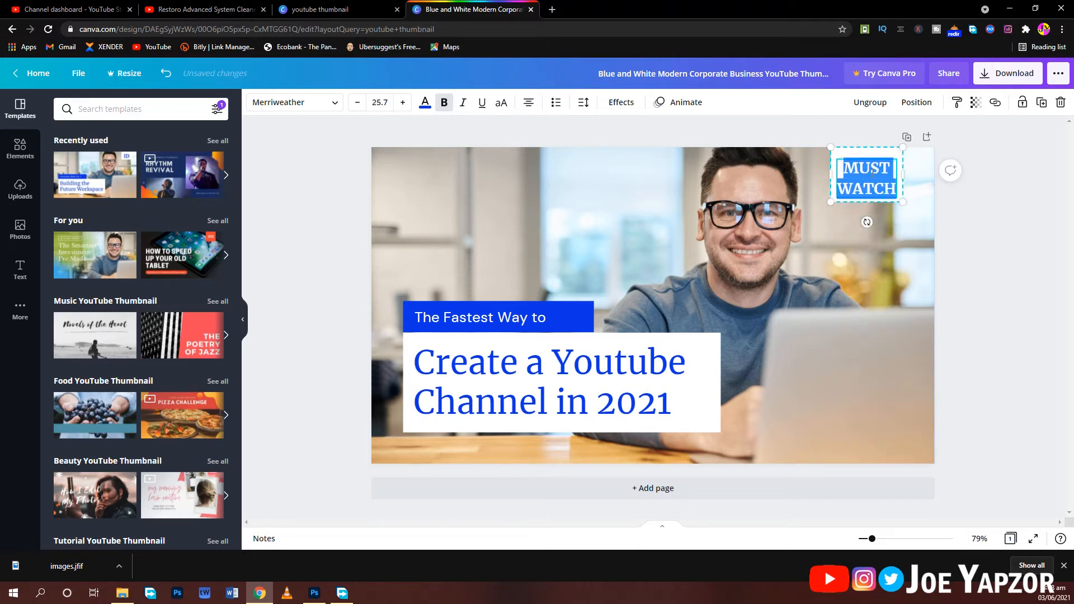
left_click(1042, 349)
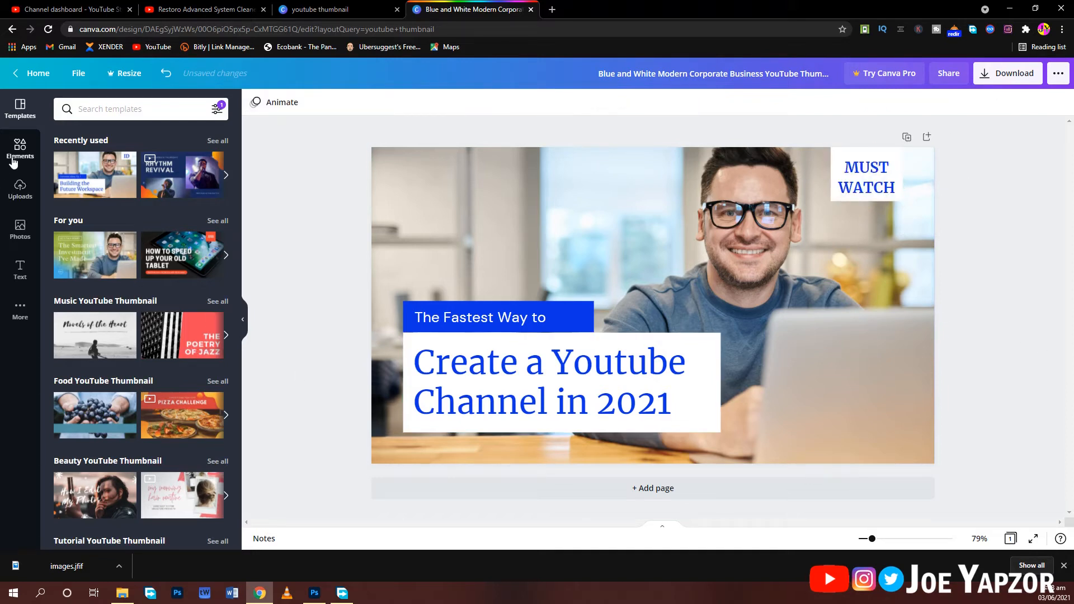
- Select the thumbnail's background photo and search the photo library for "man computer"
left_click(706, 246)
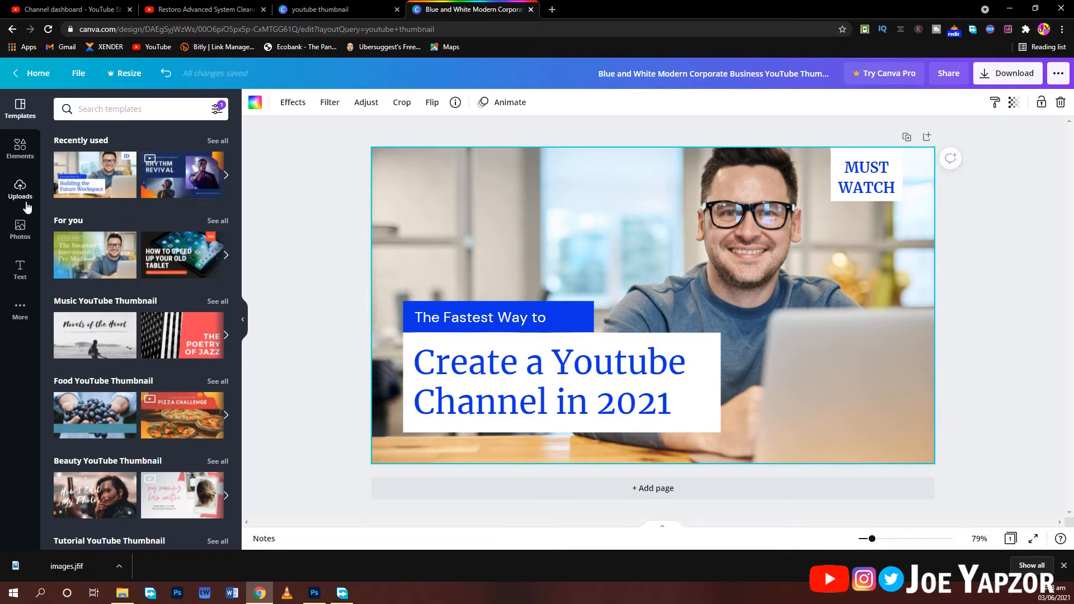
left_click(19, 230)
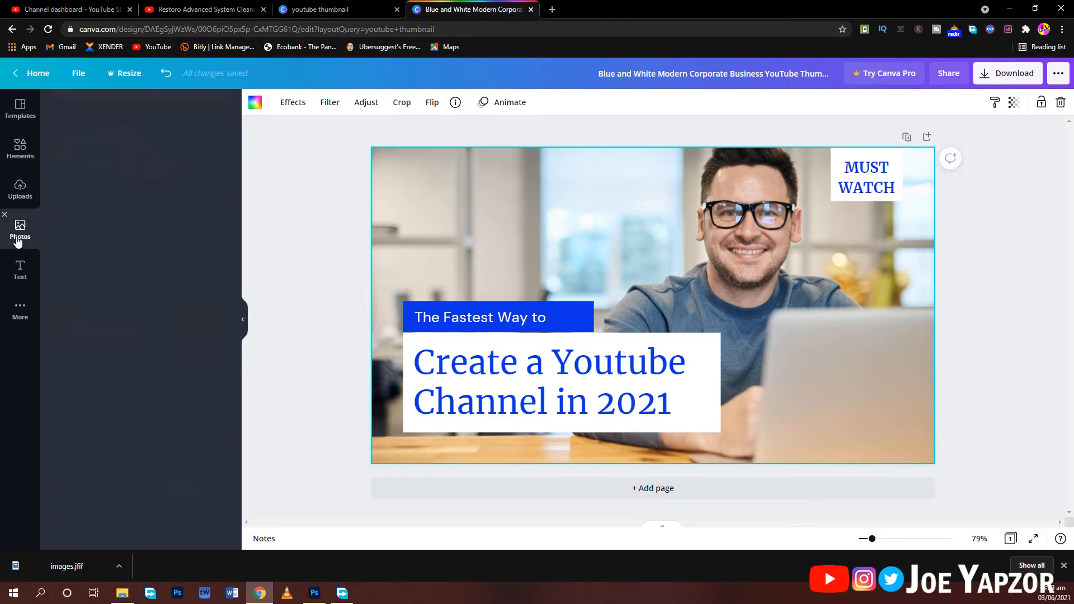
left_click(20, 191)
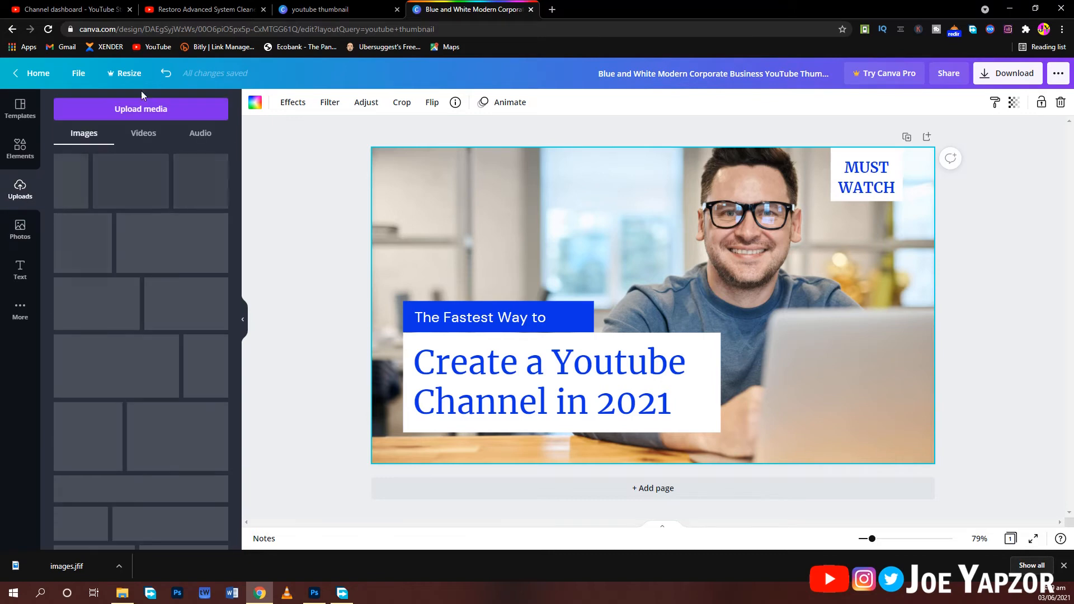
left_click(22, 236)
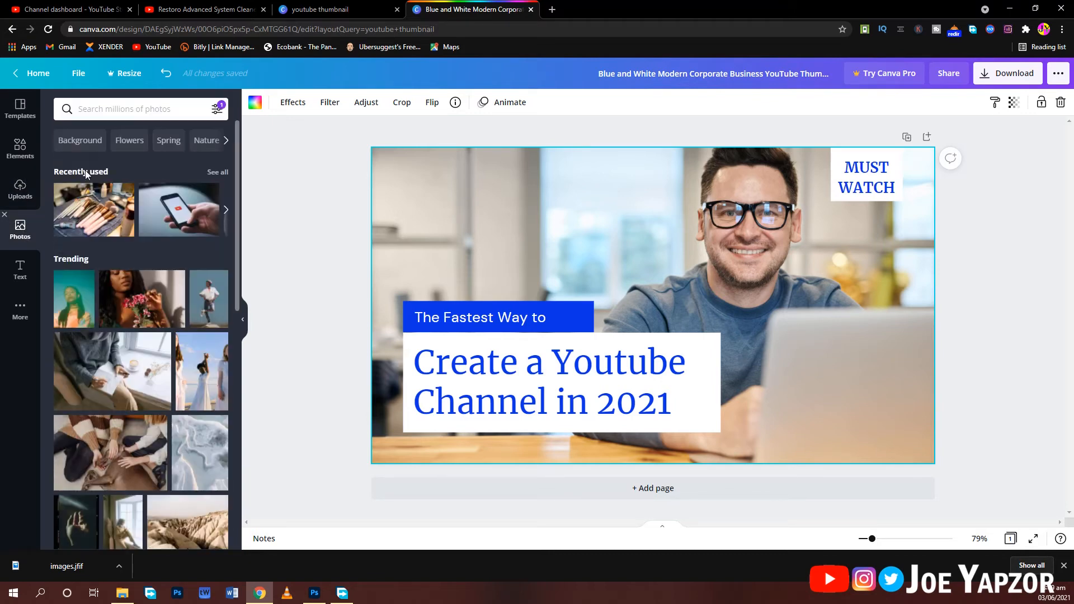
left_click(117, 110)
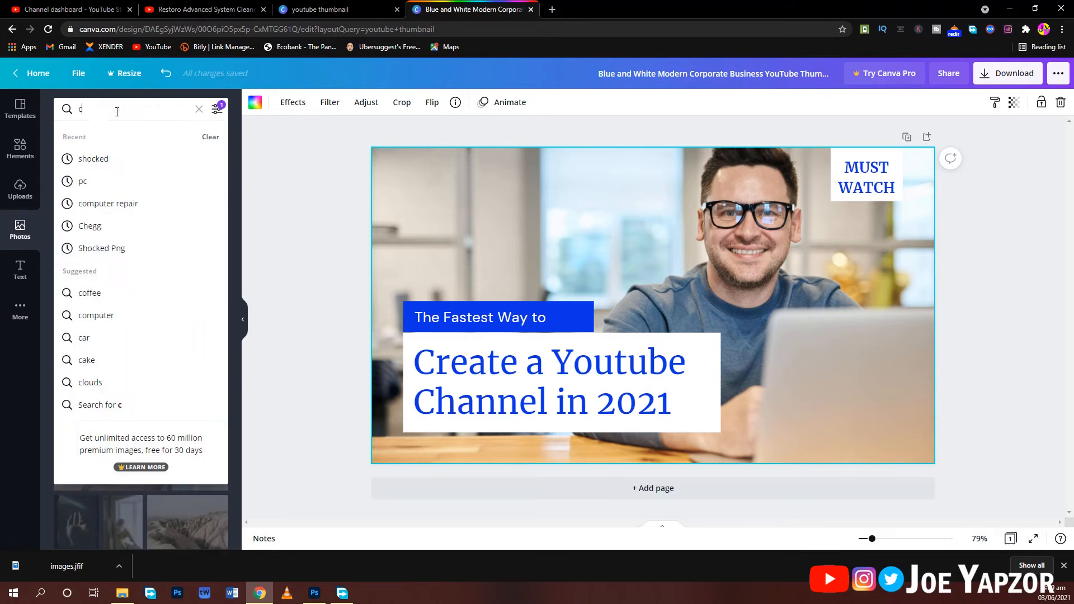
type("man")
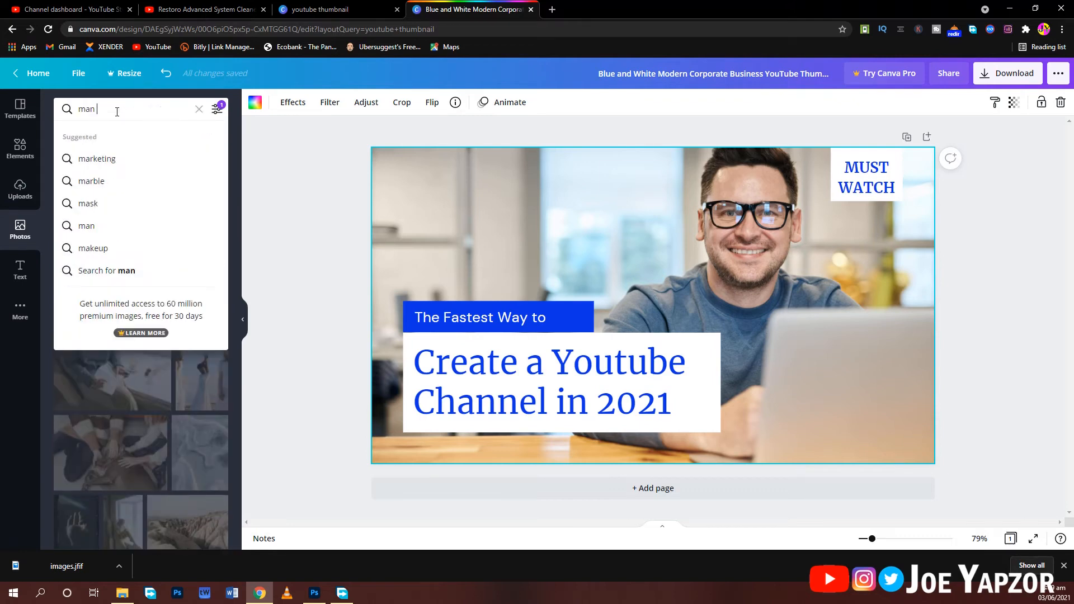
type(" computer")
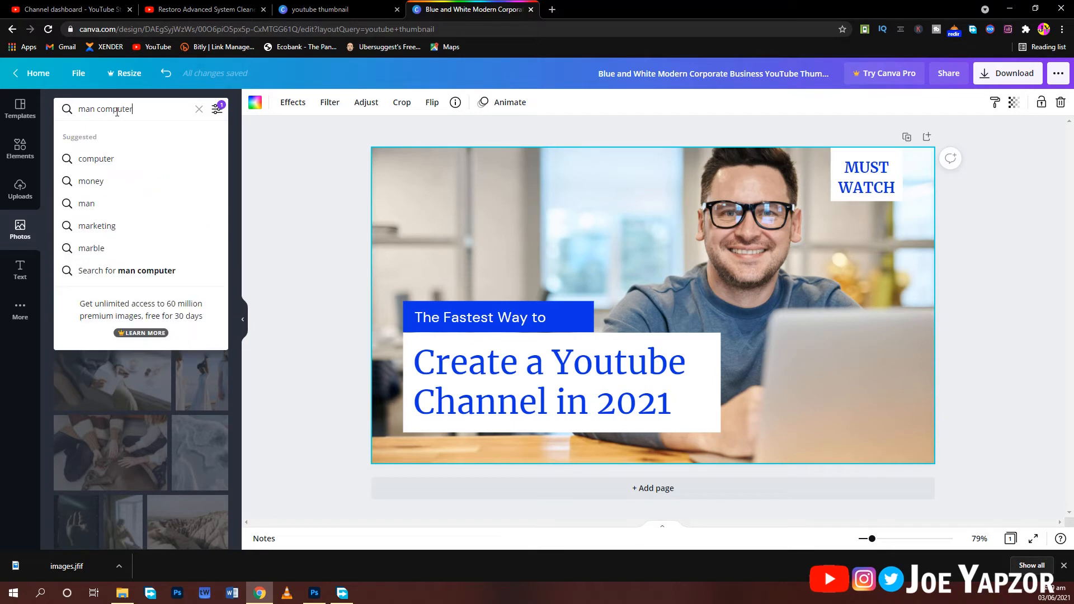
key("Return")
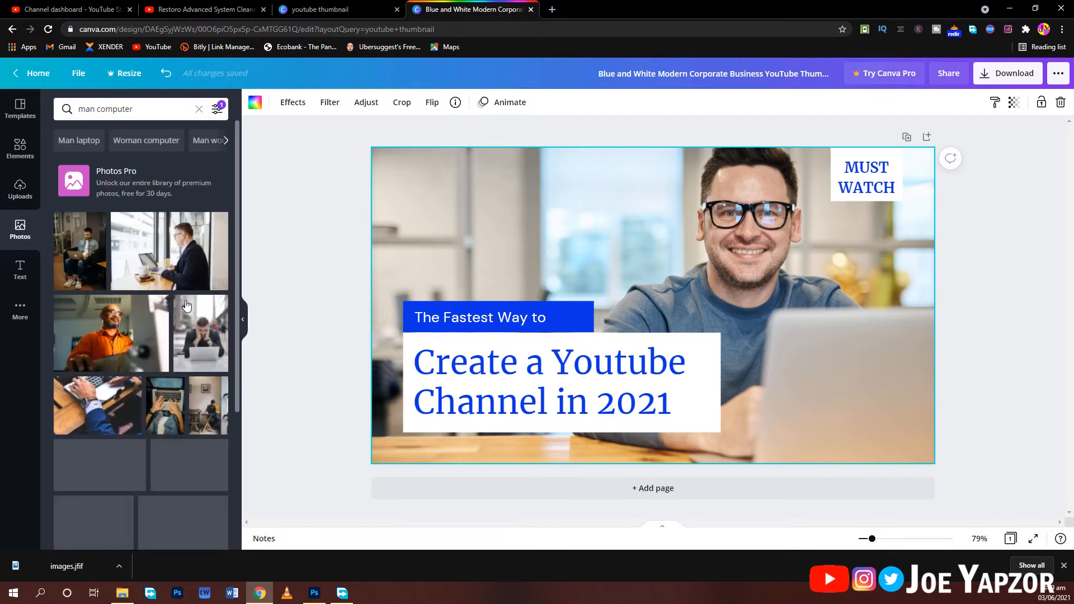
- Try the man sitting on grass as the background, and replace it with the photo of the man with glasses thinking at his computer desk
scroll(177, 348, "down", 4)
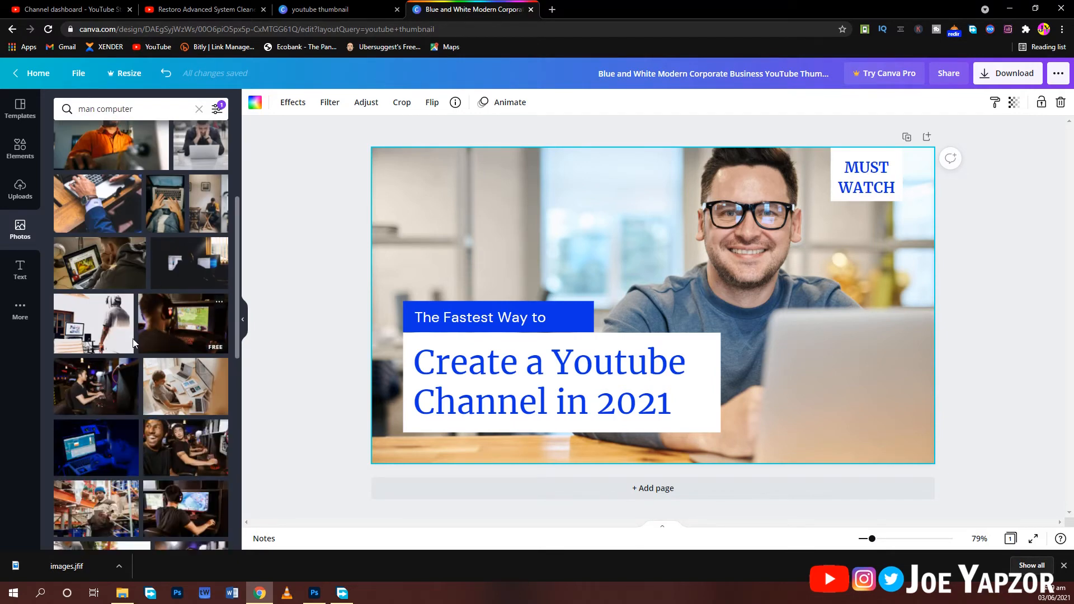
scroll(133, 343, "down", 3)
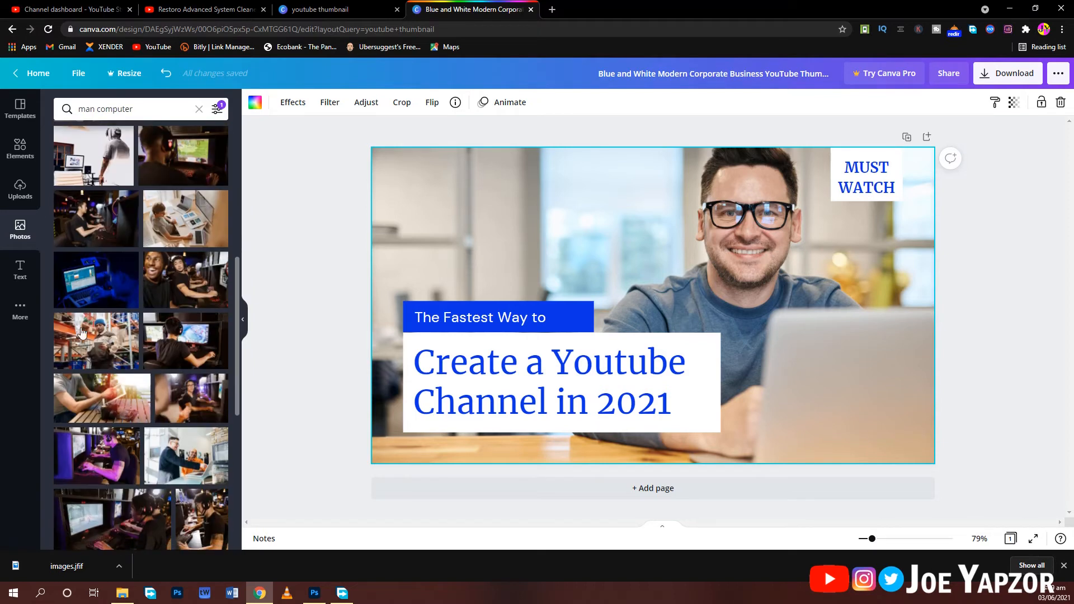
scroll(157, 386, "down", 3)
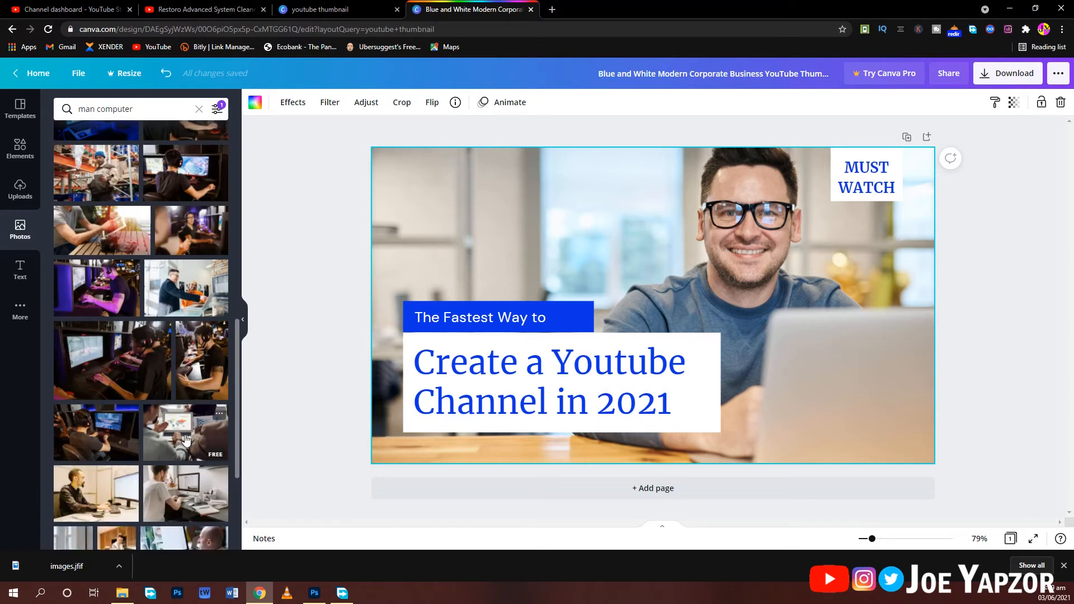
scroll(184, 427, "down", 3)
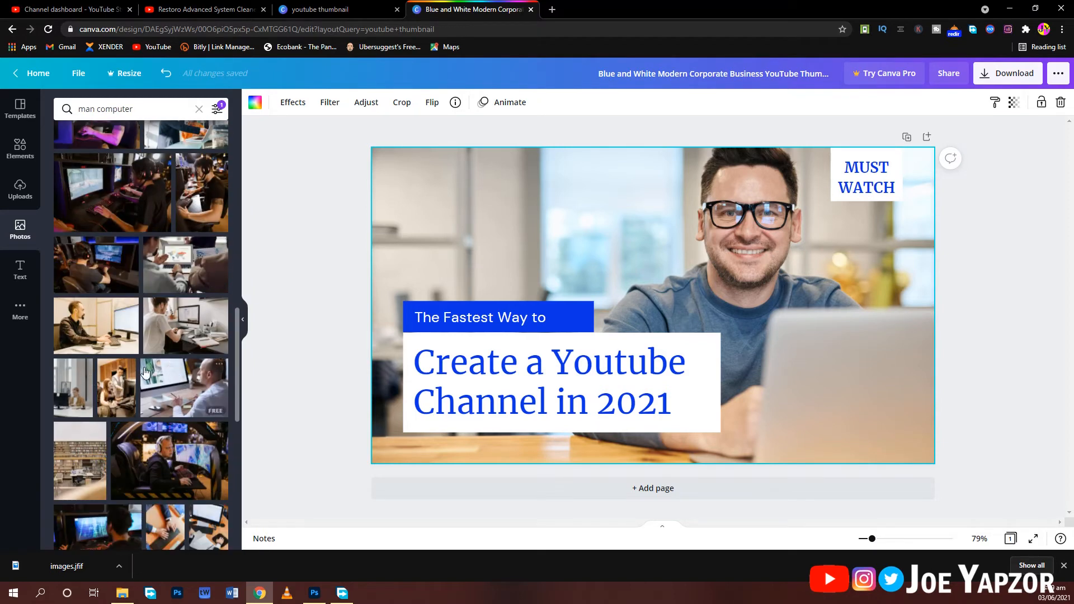
scroll(103, 403, "down", 3)
scroll(135, 395, "down", 3)
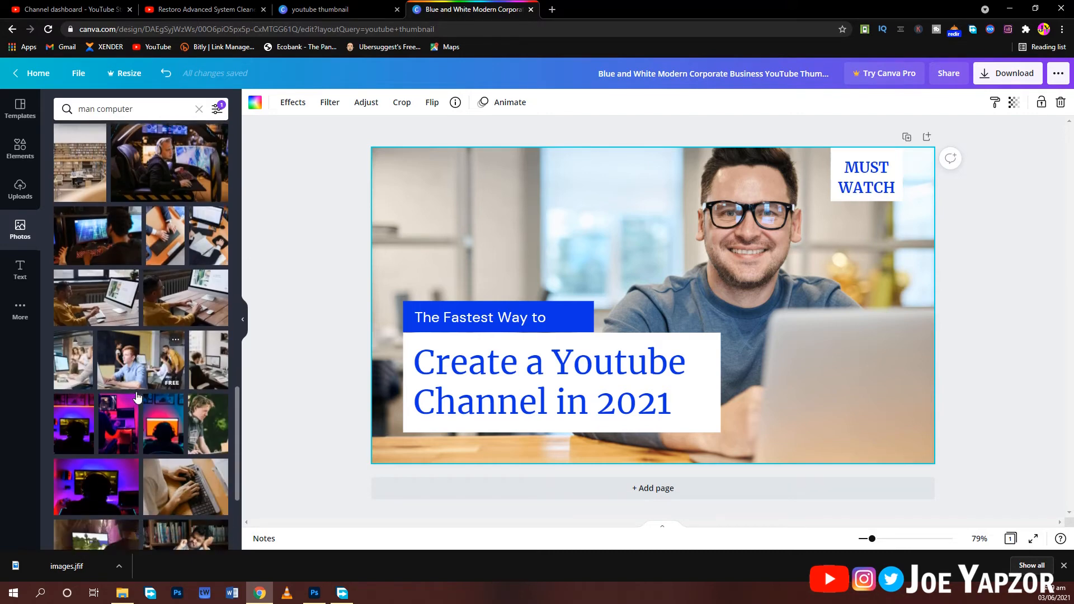
scroll(139, 381, "down", 3)
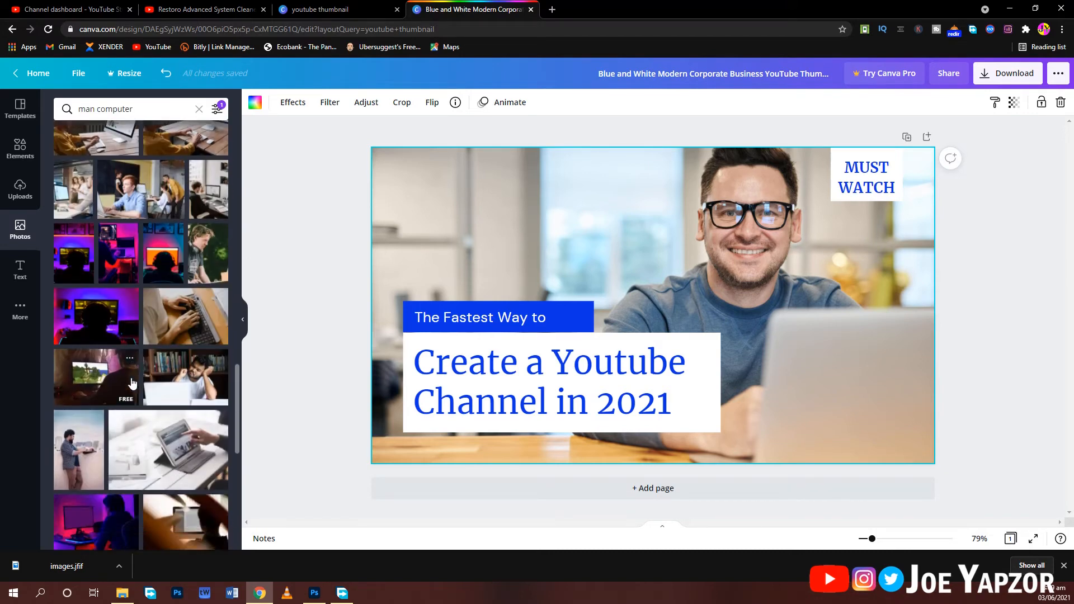
scroll(139, 394, "down", 2)
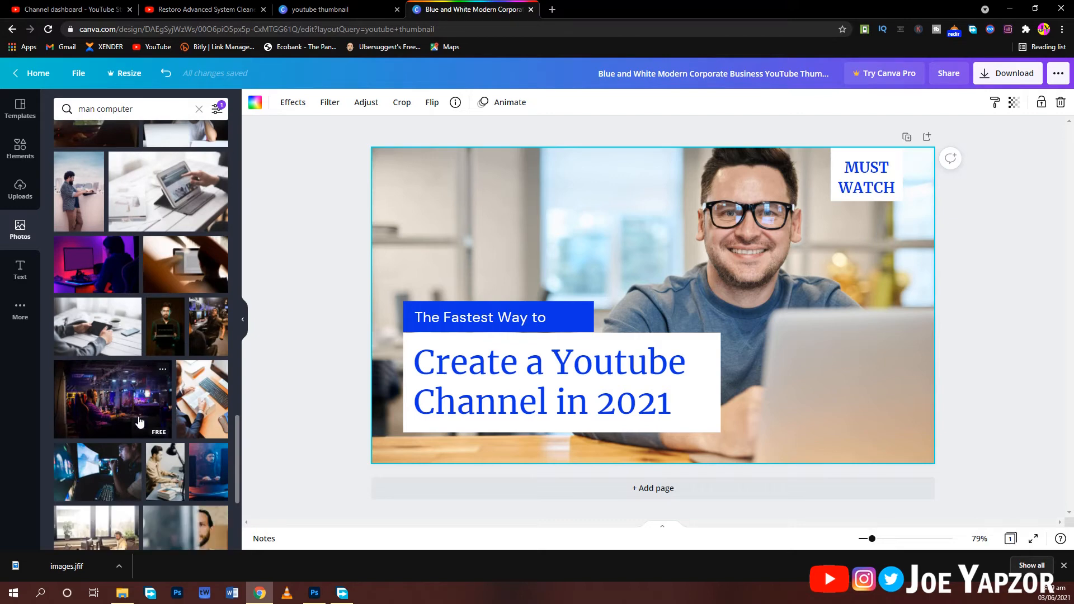
scroll(144, 431, "down", 3)
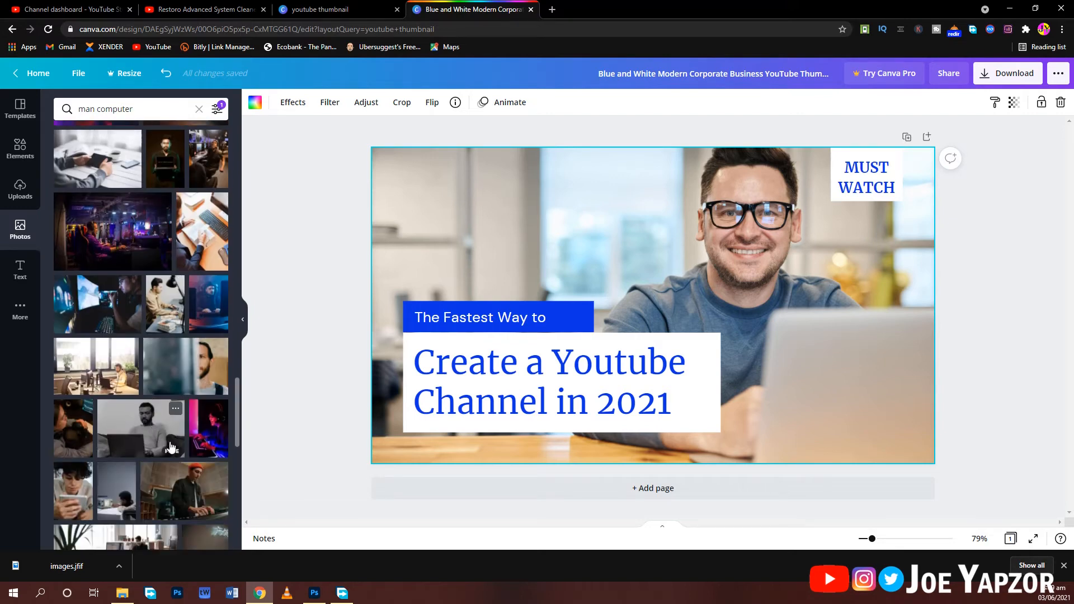
scroll(168, 442, "down", 6)
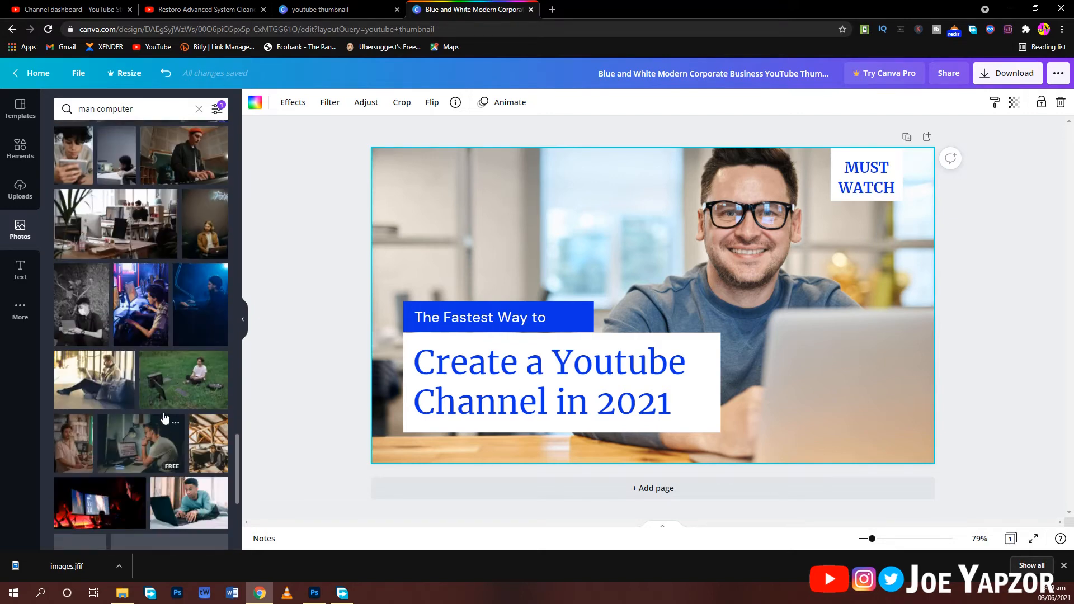
scroll(162, 392, "down", 3)
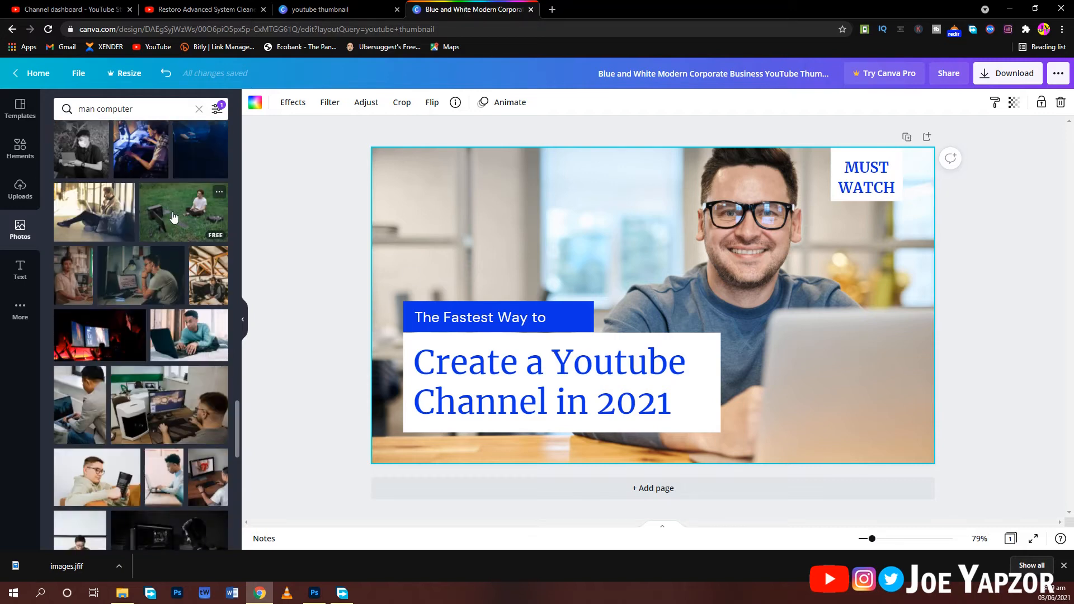
left_click_drag(174, 217, 377, 215)
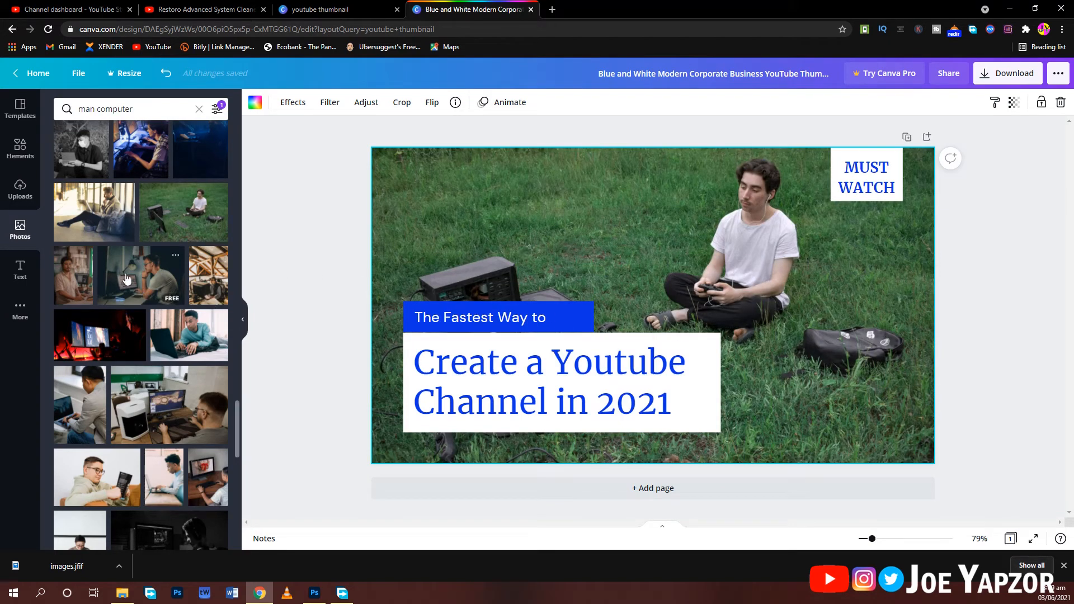
left_click_drag(126, 278, 401, 217)
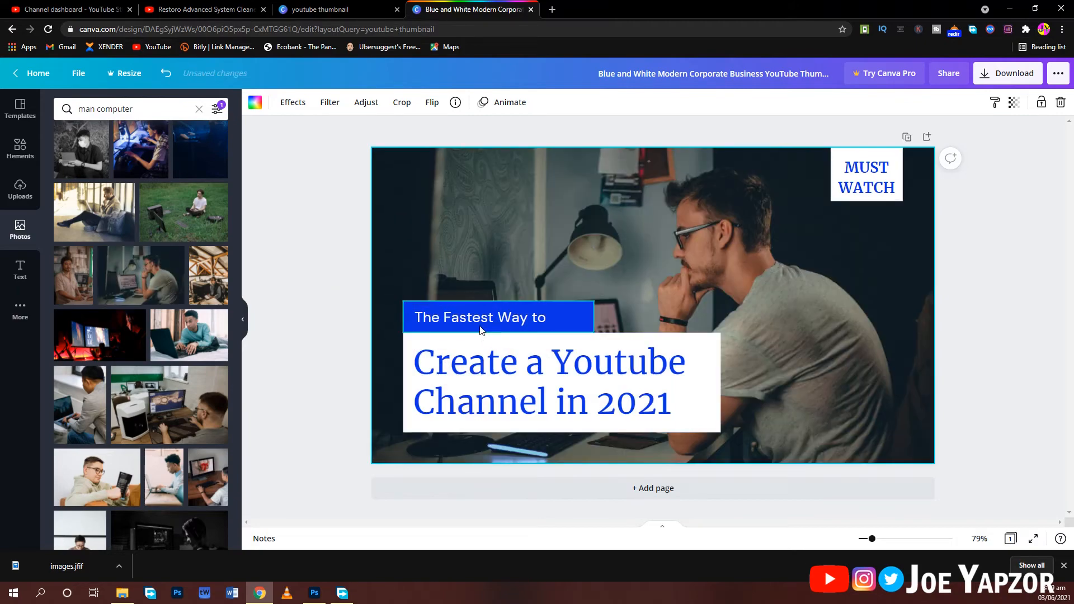
- Move the headline box to the thumbnail's right edge and place the "The Fastest Way to" box directly above it
left_click_drag(480, 330, 813, 313)
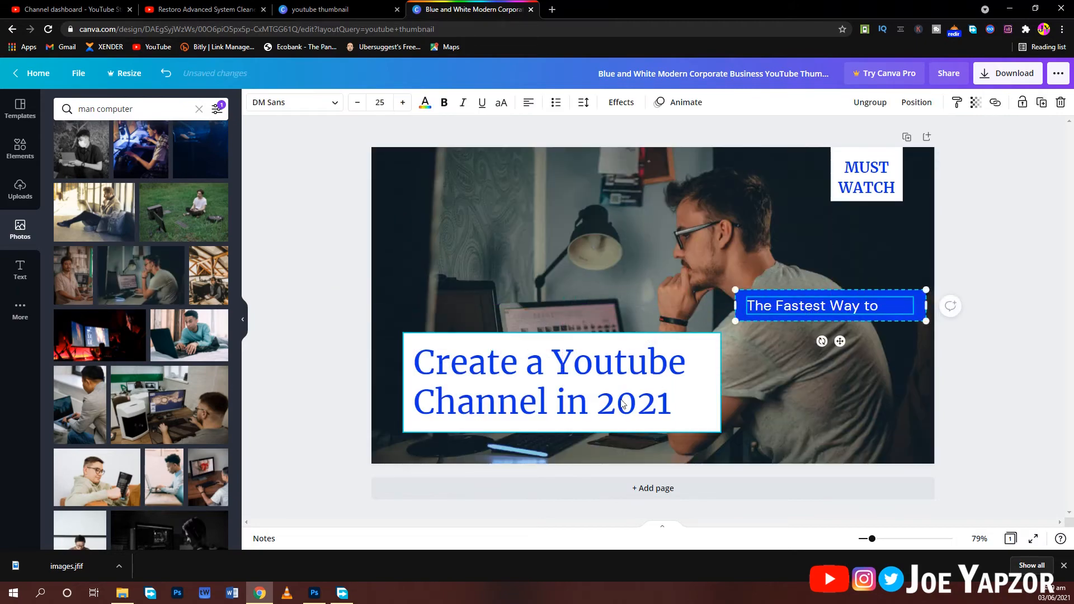
left_click_drag(541, 344, 762, 343)
left_click(1057, 269)
left_click_drag(921, 302, 896, 313)
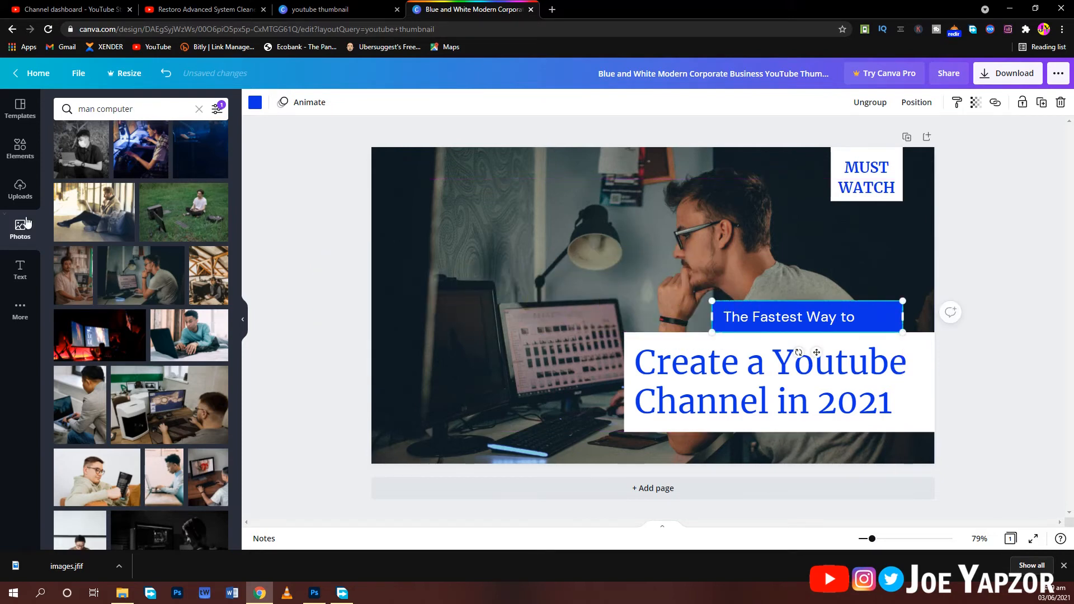
- Search the elements for "suprised" and look through all results and the photos-only results for a suitable surprised person
left_click(18, 160)
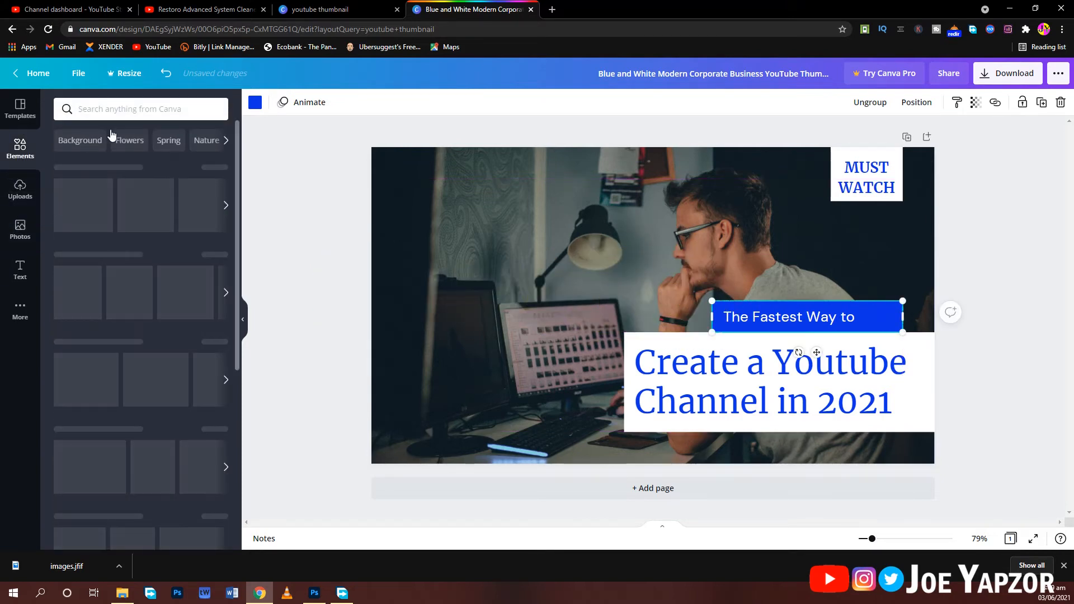
left_click(118, 109)
type("sup")
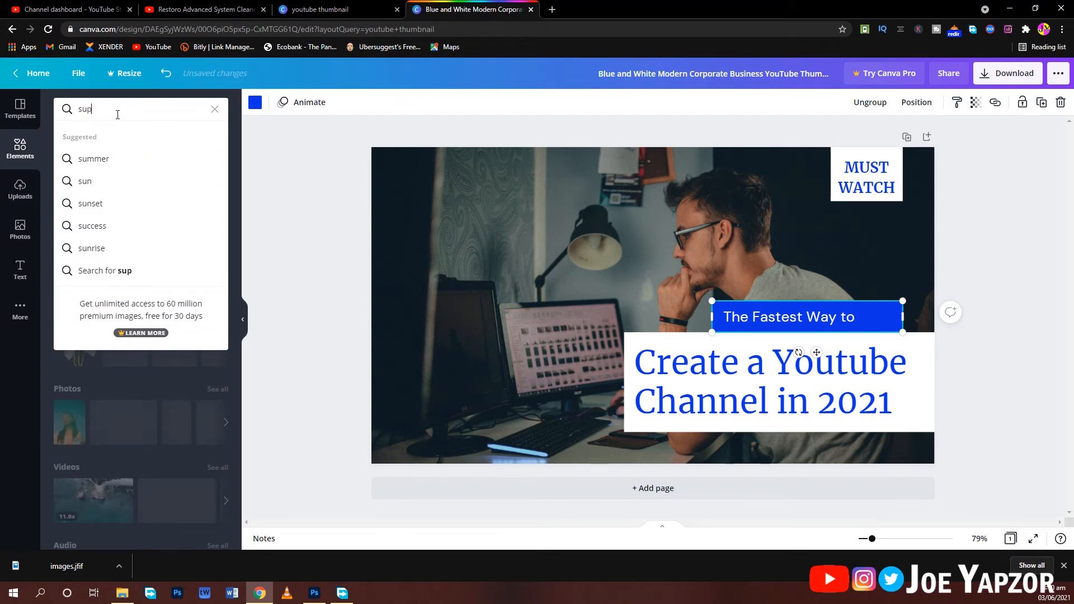
type("rised")
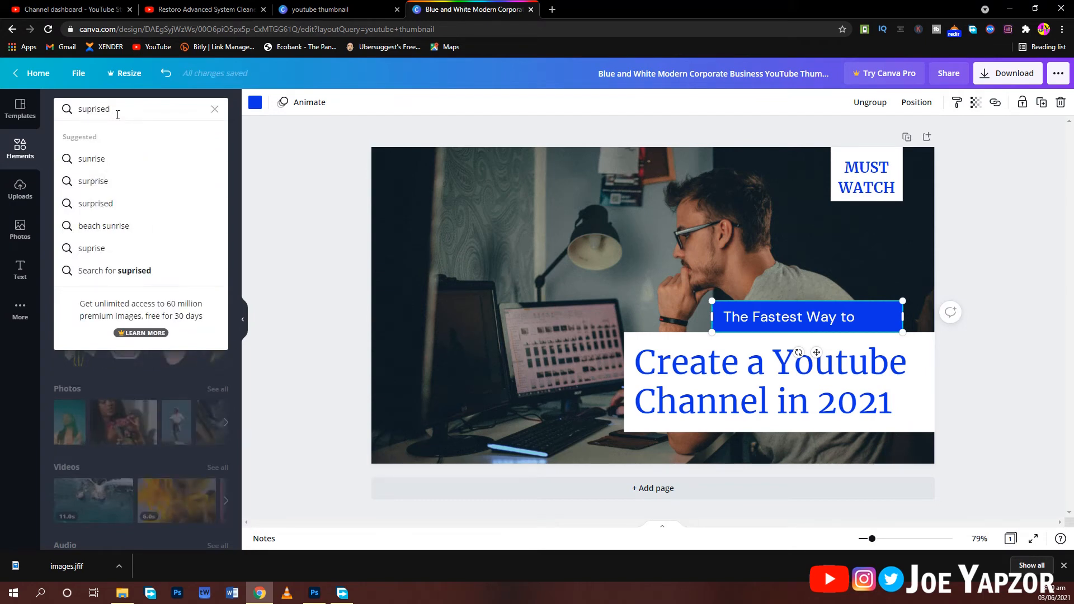
key("Return")
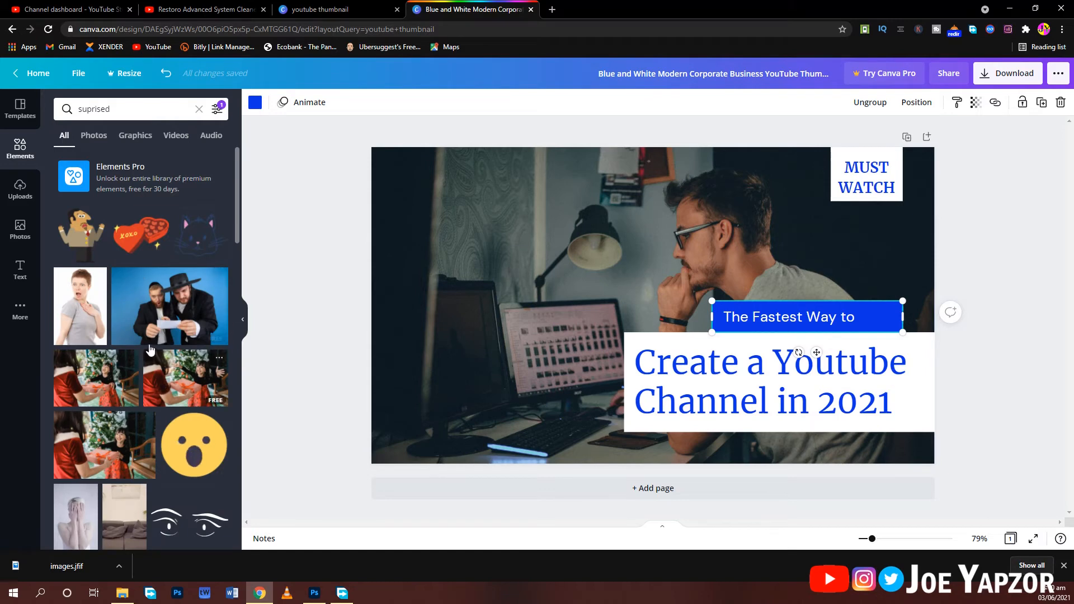
scroll(142, 355, "down", 5)
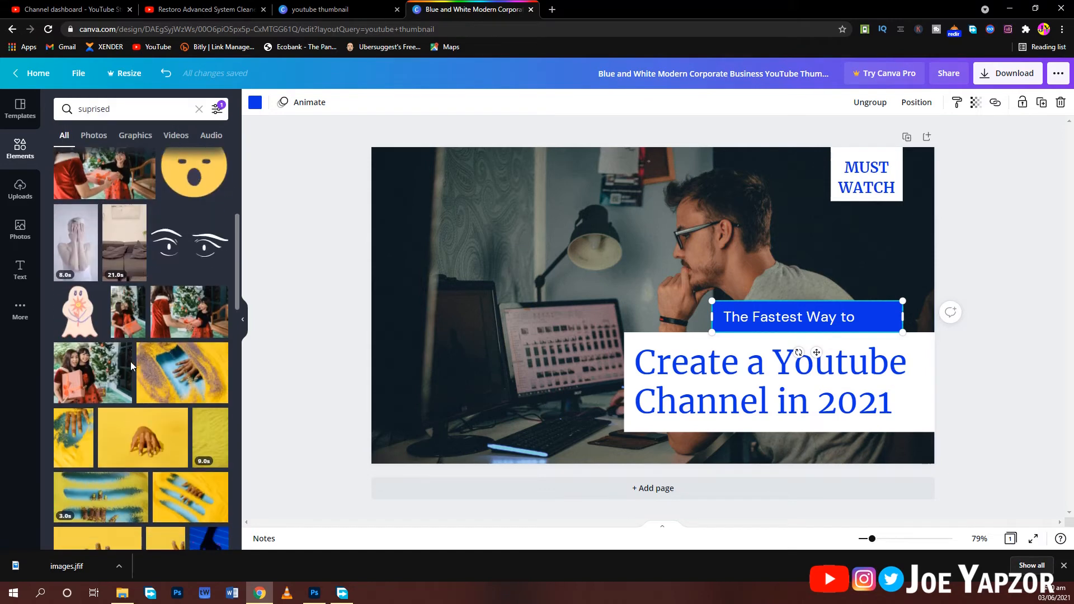
scroll(161, 422, "down", 6)
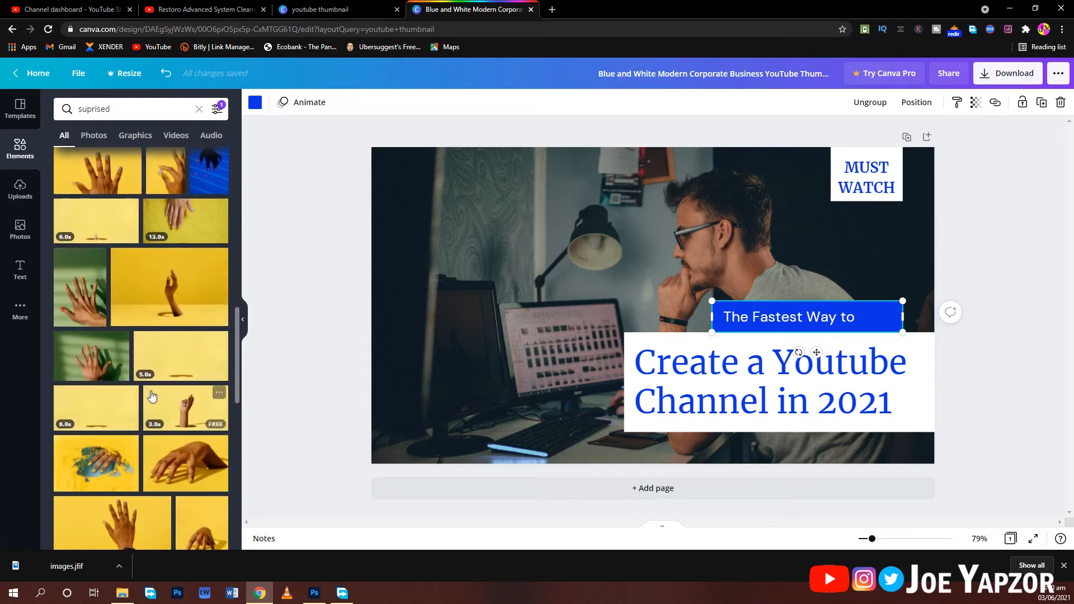
scroll(150, 407, "down", 5)
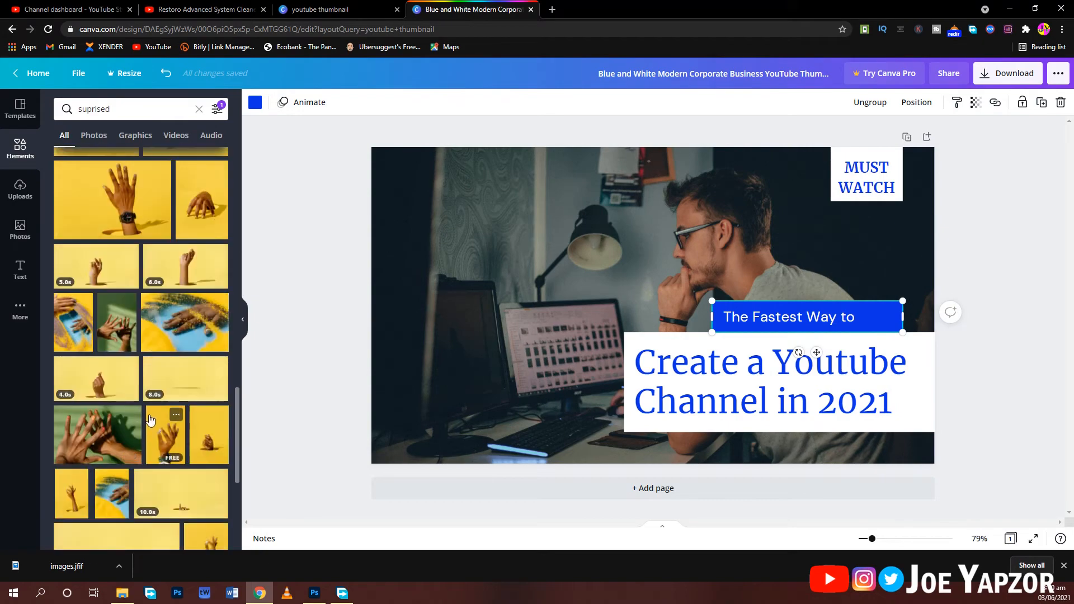
scroll(150, 416, "up", 15)
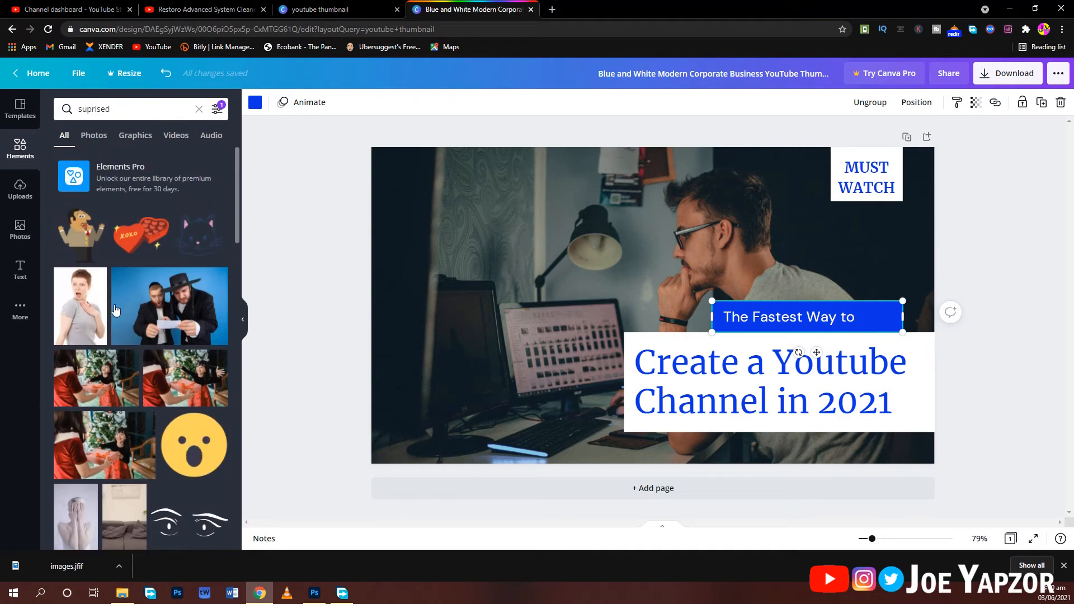
left_click(94, 135)
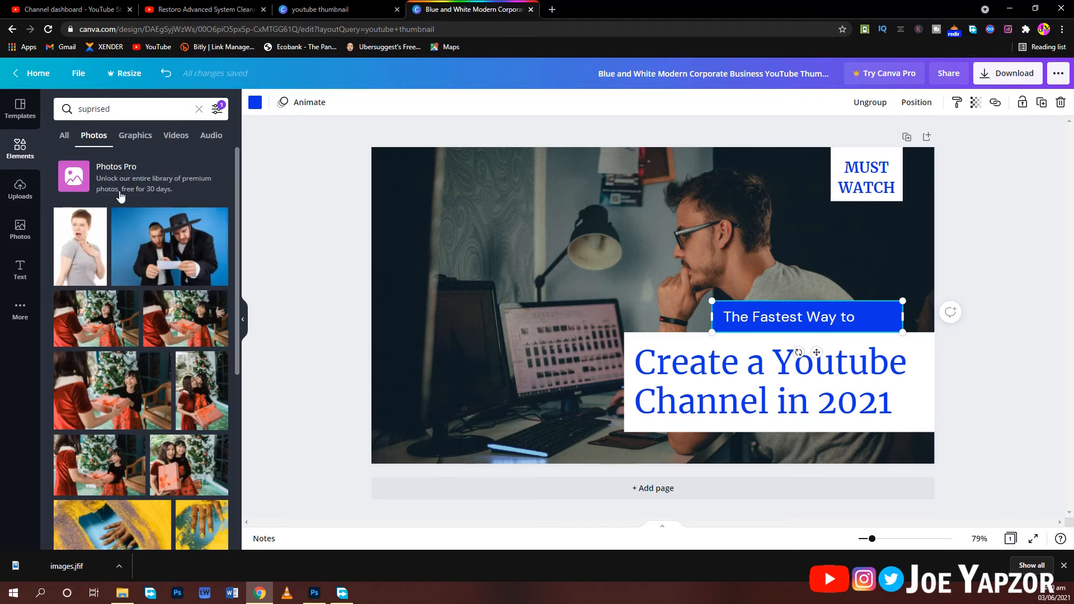
scroll(163, 341, "down", 4)
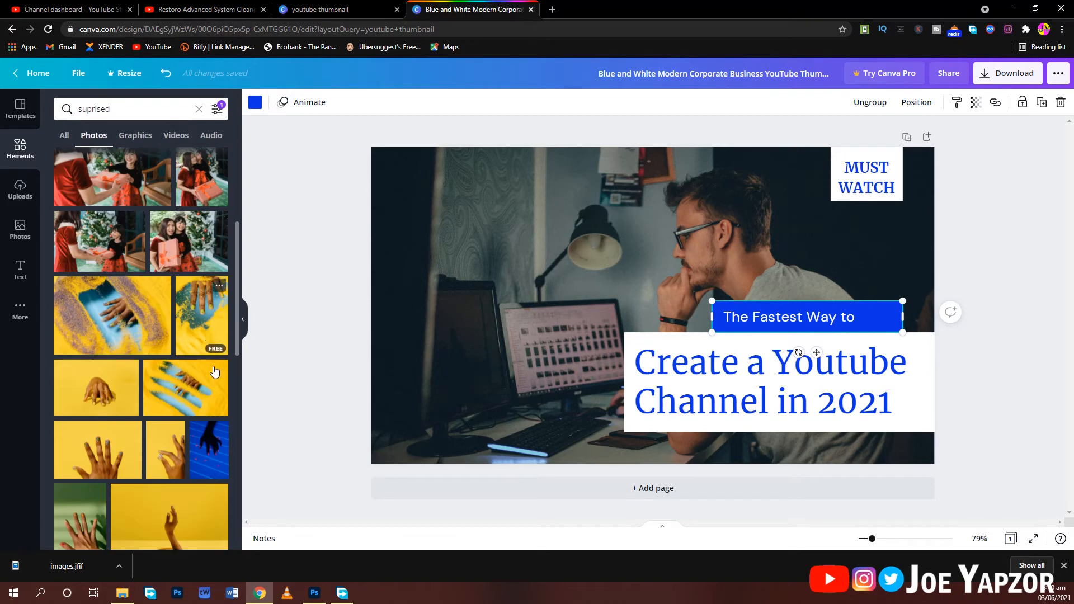
- Search the web in a new browser tab for "suprised png" and look through the image results
left_click(556, 10)
type("sp")
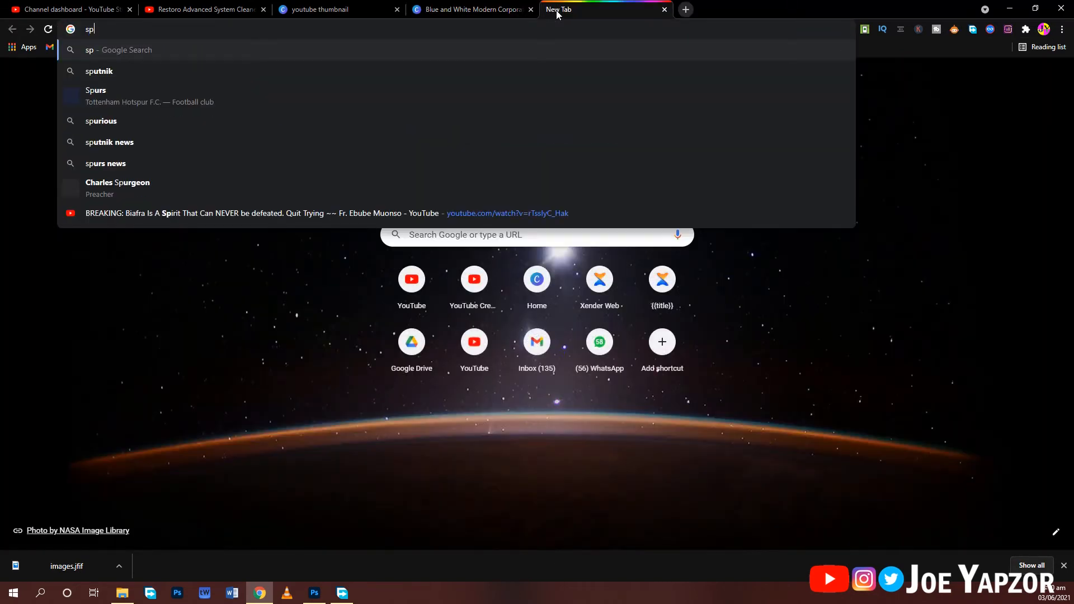
key("BackSpace")
type("up")
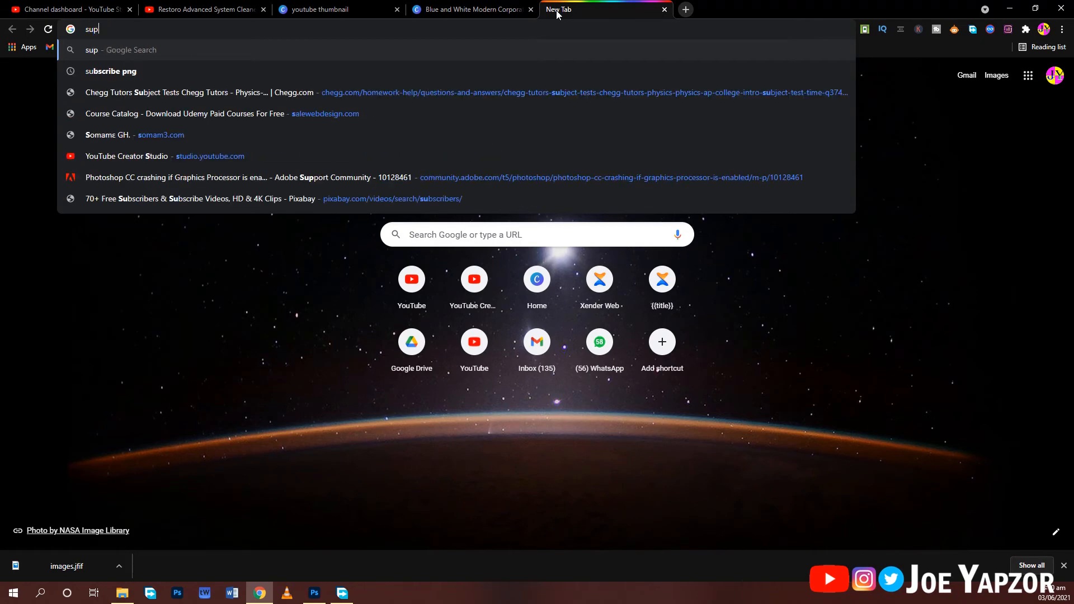
type("rised png")
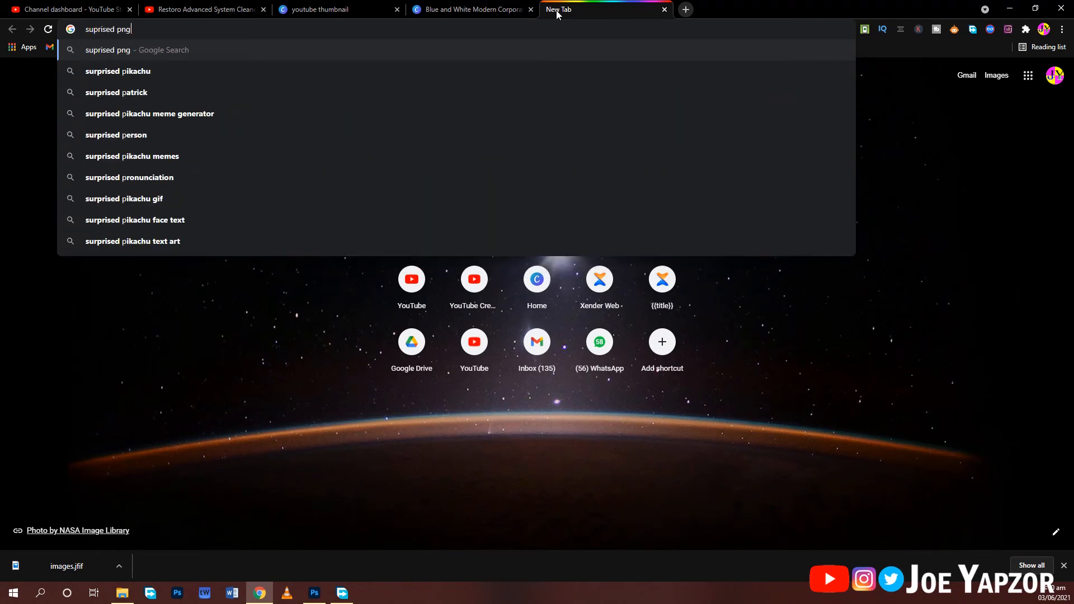
key("Return")
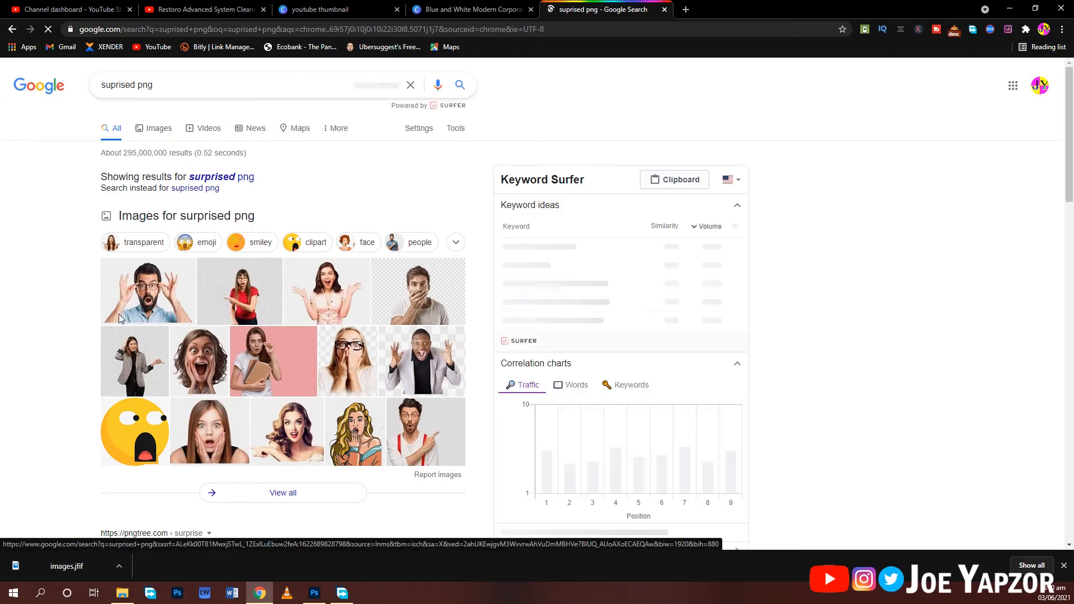
left_click(154, 130)
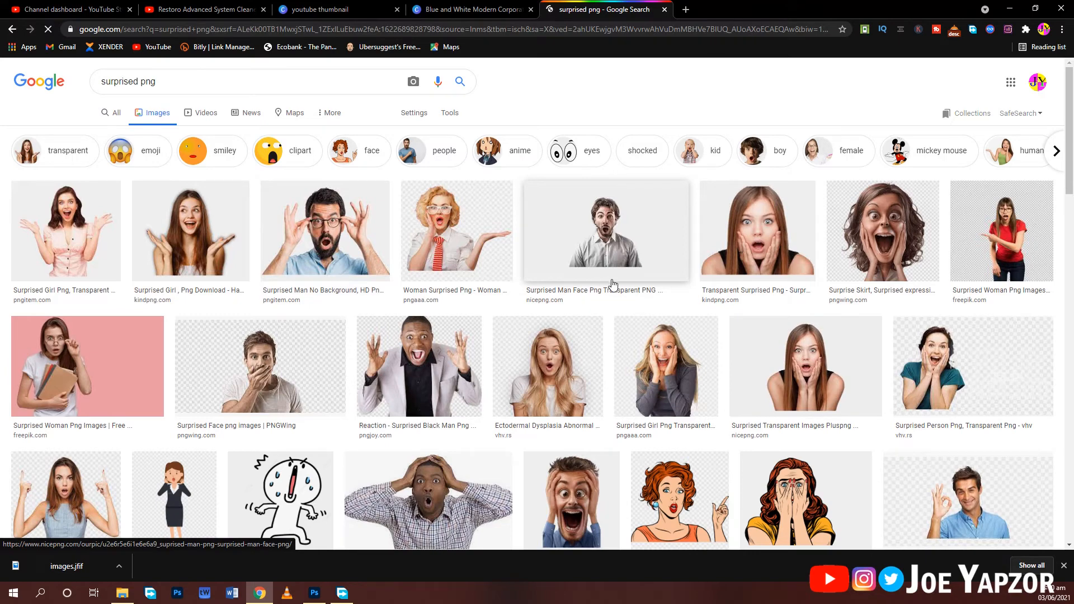
scroll(442, 279, "down", 1)
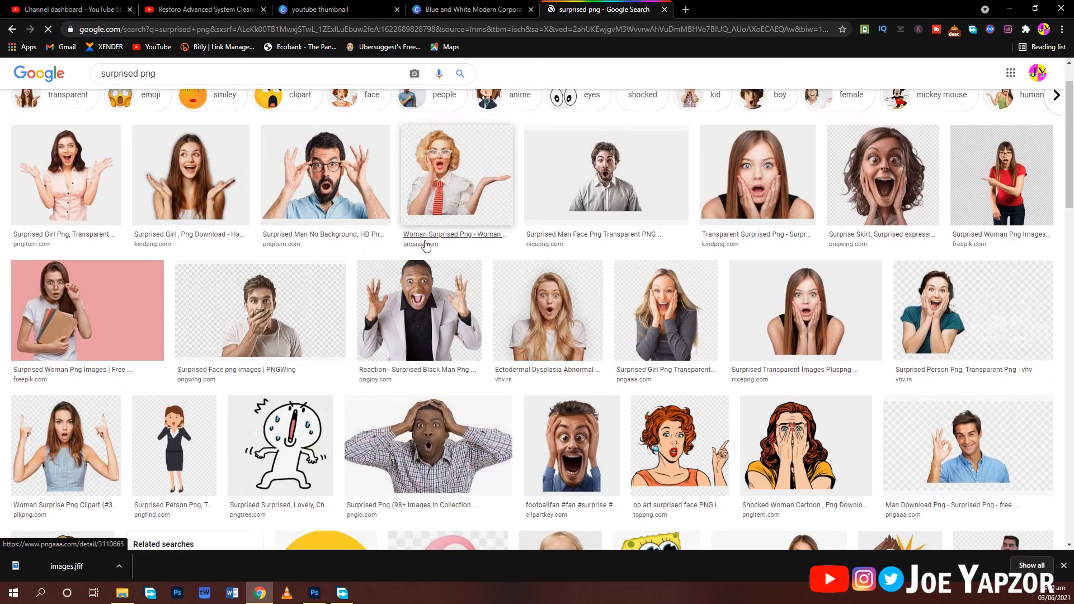
- Open the PngAAA page of the surprised woman with white glasses in its own tab and download the PNG
right_click(425, 245)
left_click(466, 251)
left_click(750, 7)
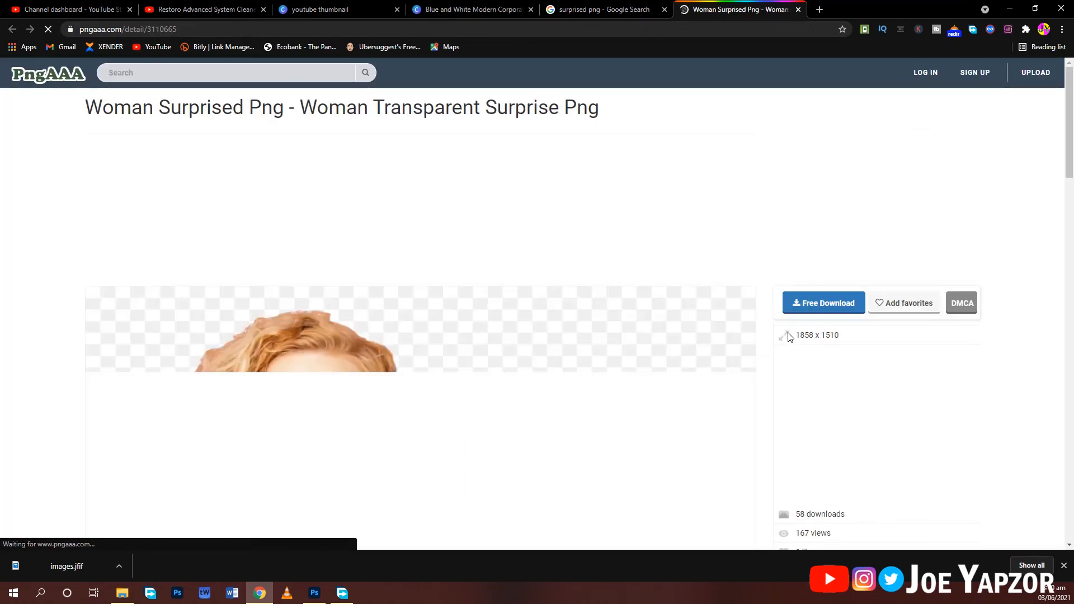
left_click(817, 303)
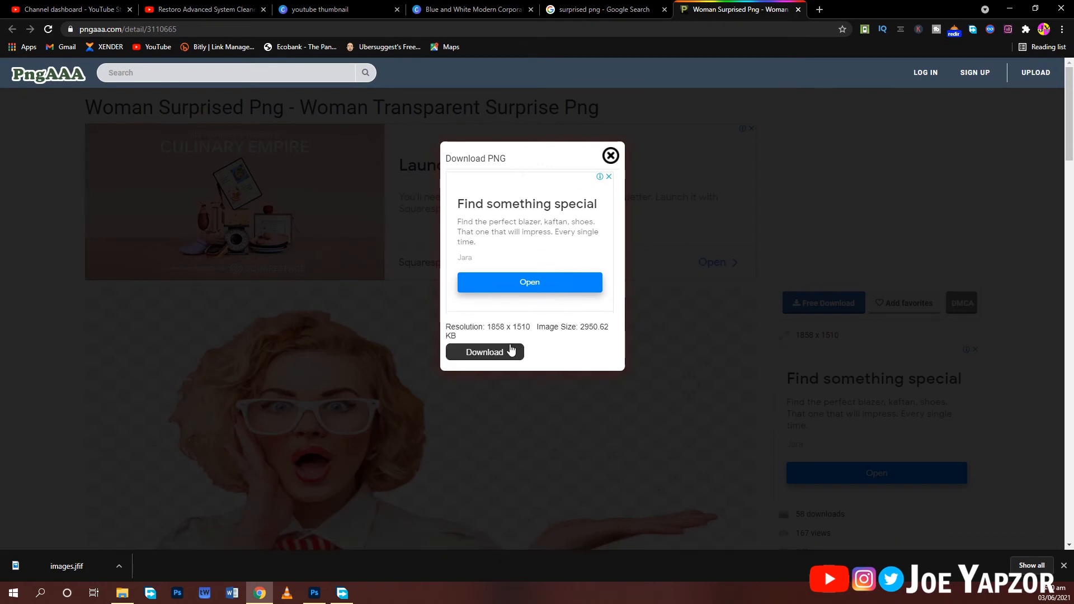
left_click(520, 368)
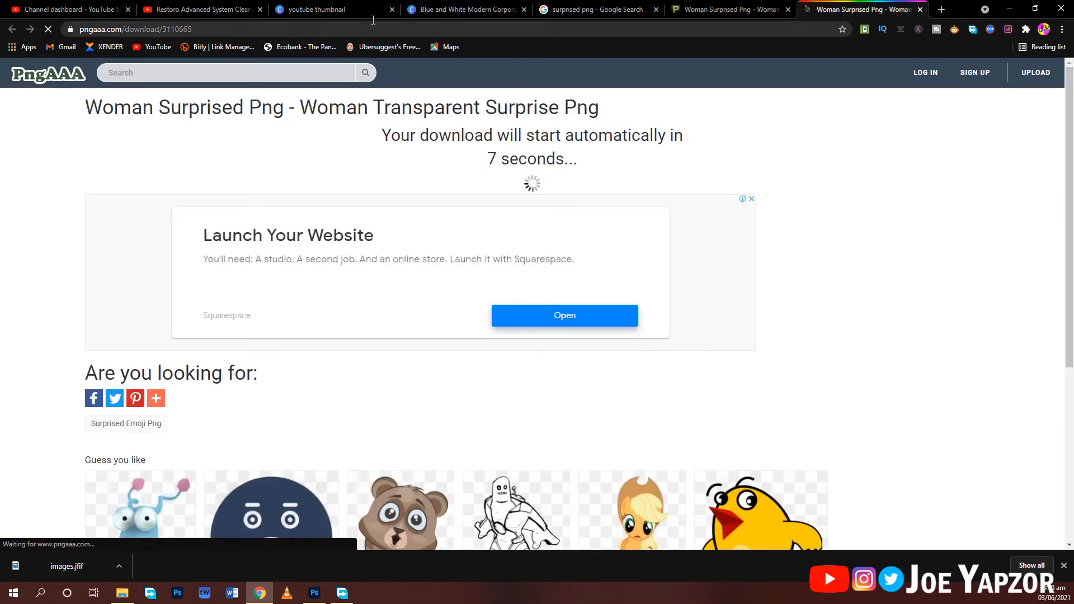
- Return to the Canva thumbnail, start a media upload from the device and browse to the Pictures folder
left_click(468, 9)
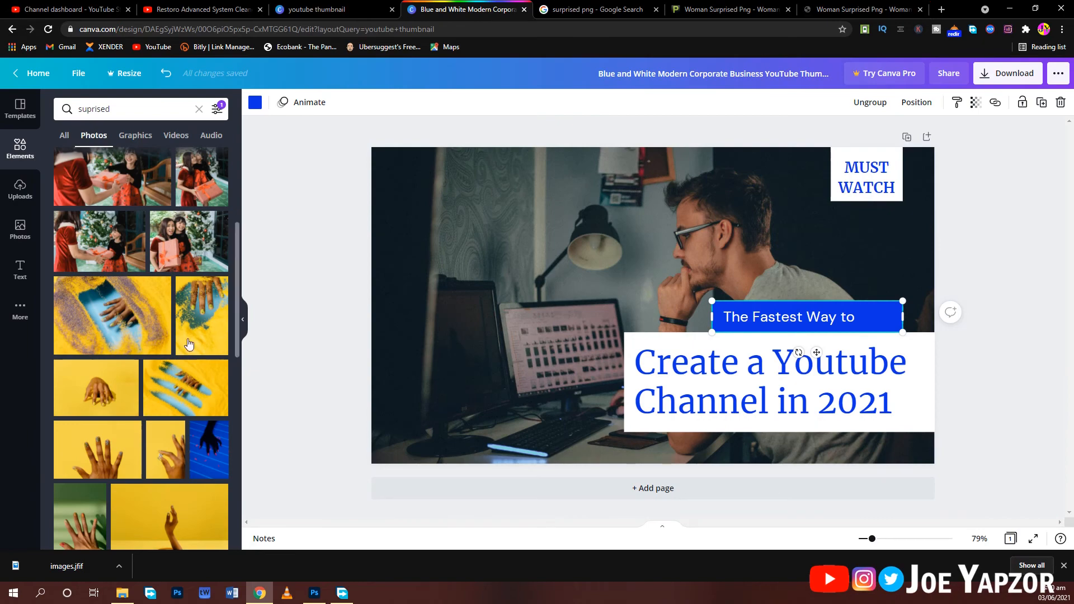
scroll(188, 344, "up", 5)
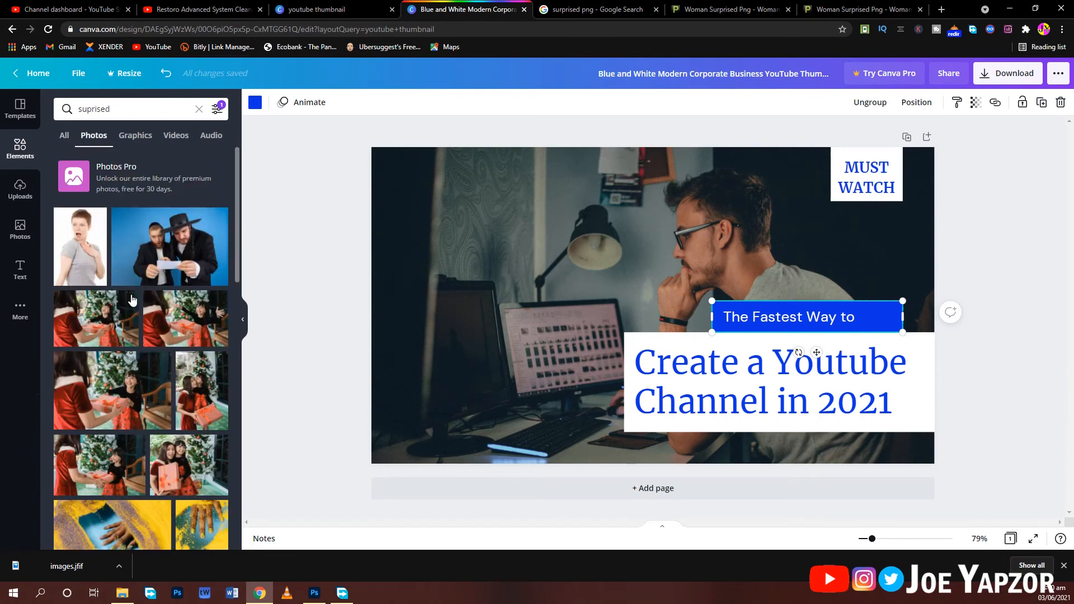
left_click(16, 193)
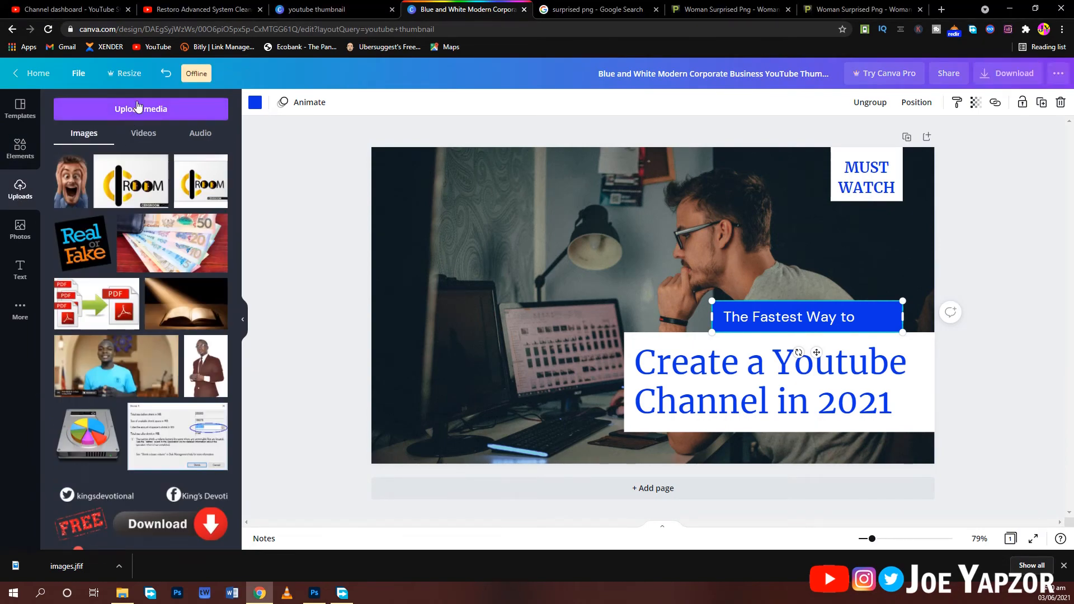
left_click(139, 108)
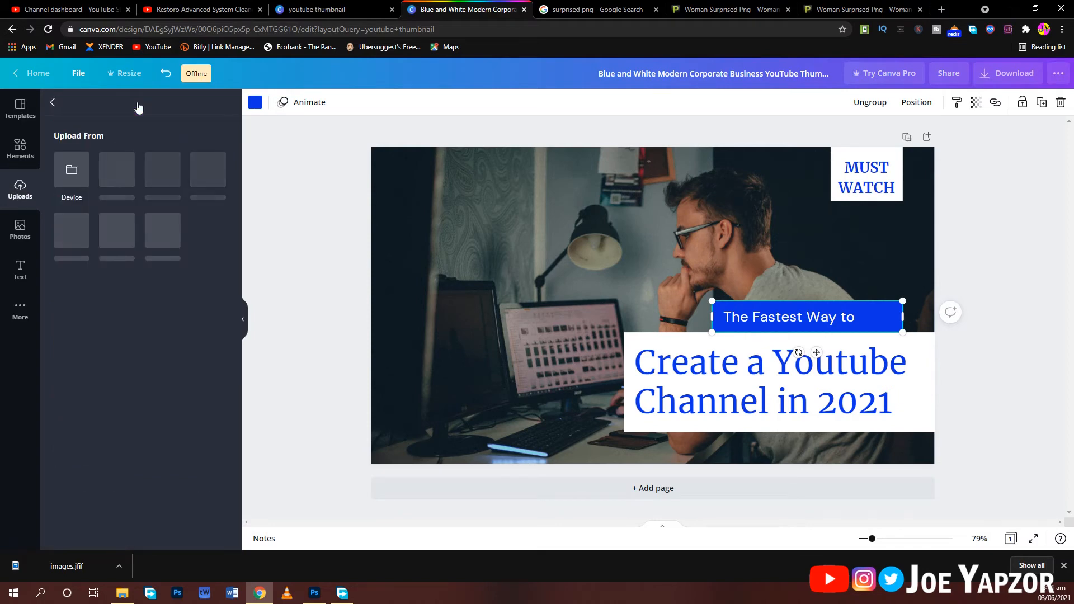
left_click(73, 166)
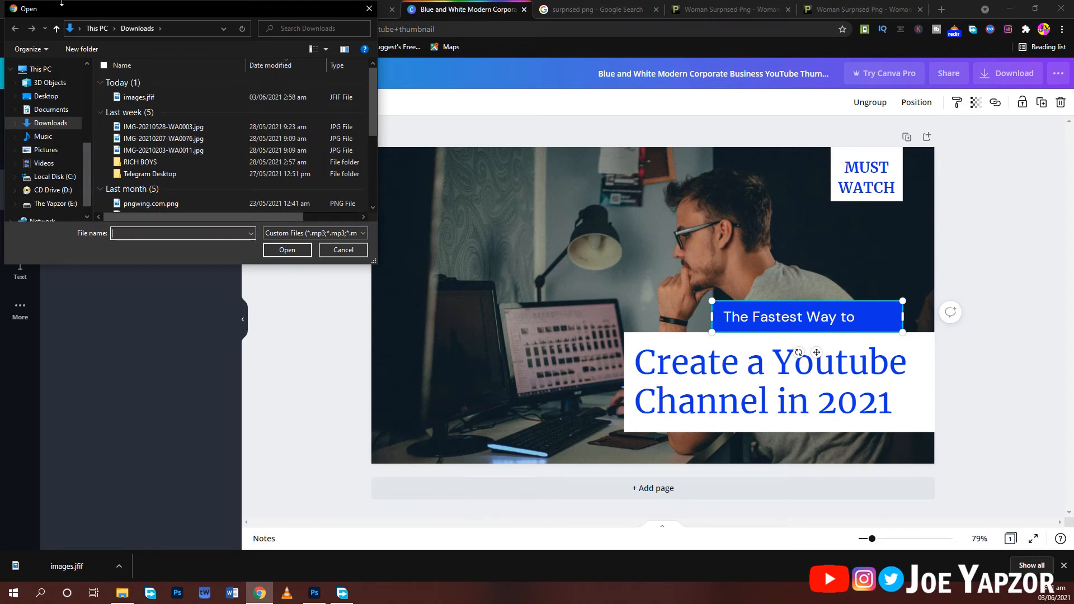
left_click(47, 150)
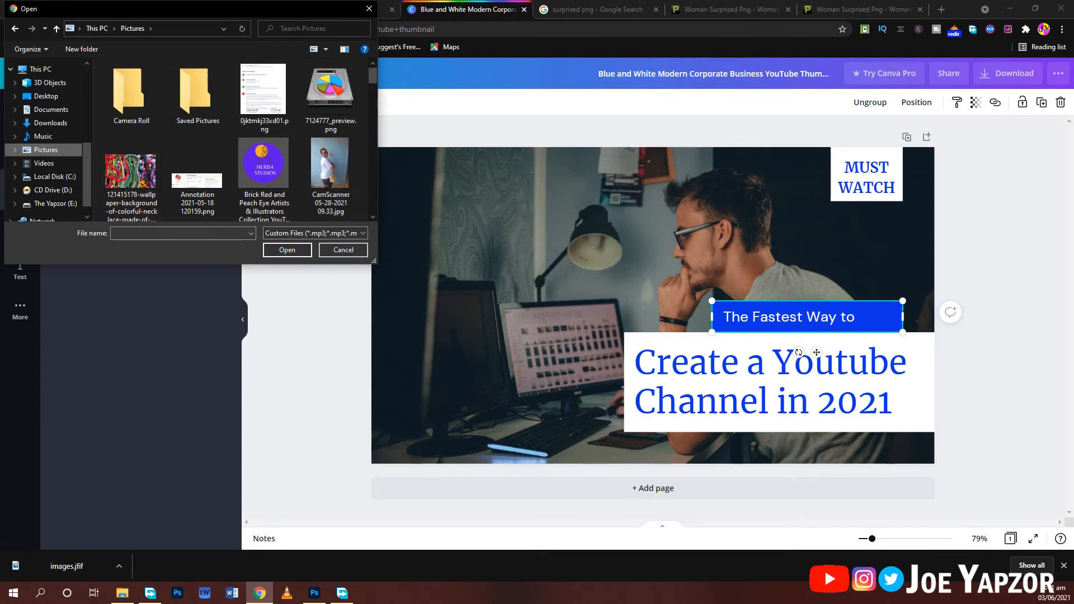
- Refresh the Pictures folder, find pngaaa.com-3110665.png and upload it to the design's media
key("alt+Tab")
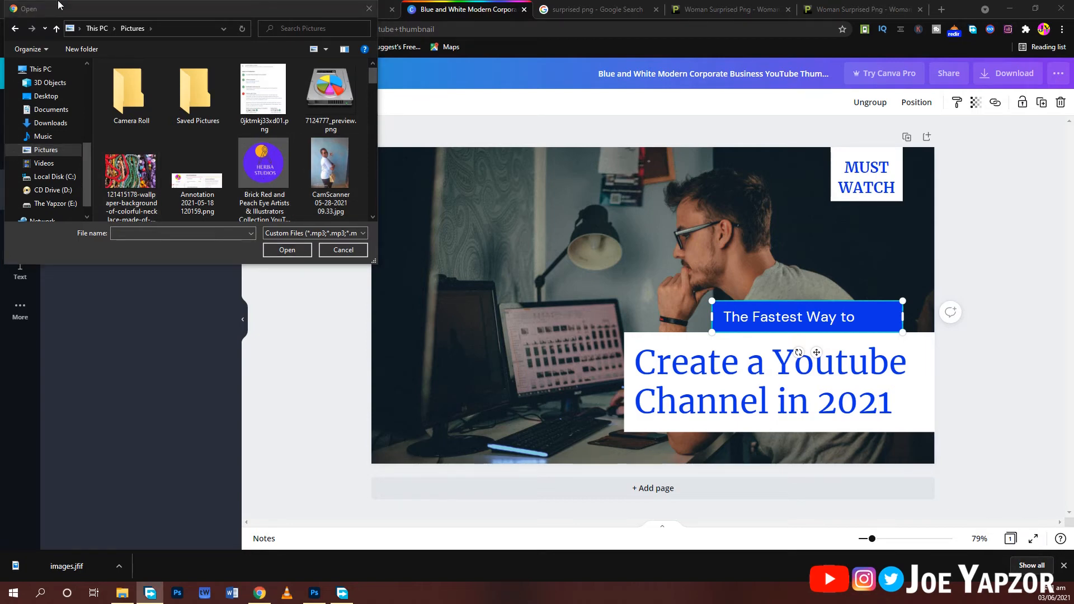
left_click(186, 146)
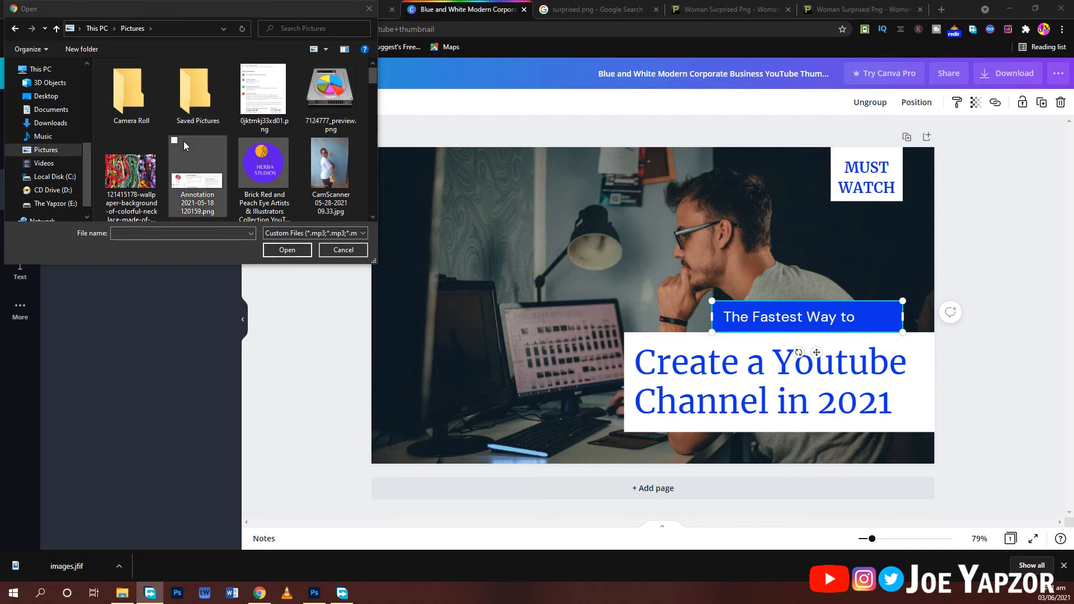
right_click(154, 134)
left_click(188, 180)
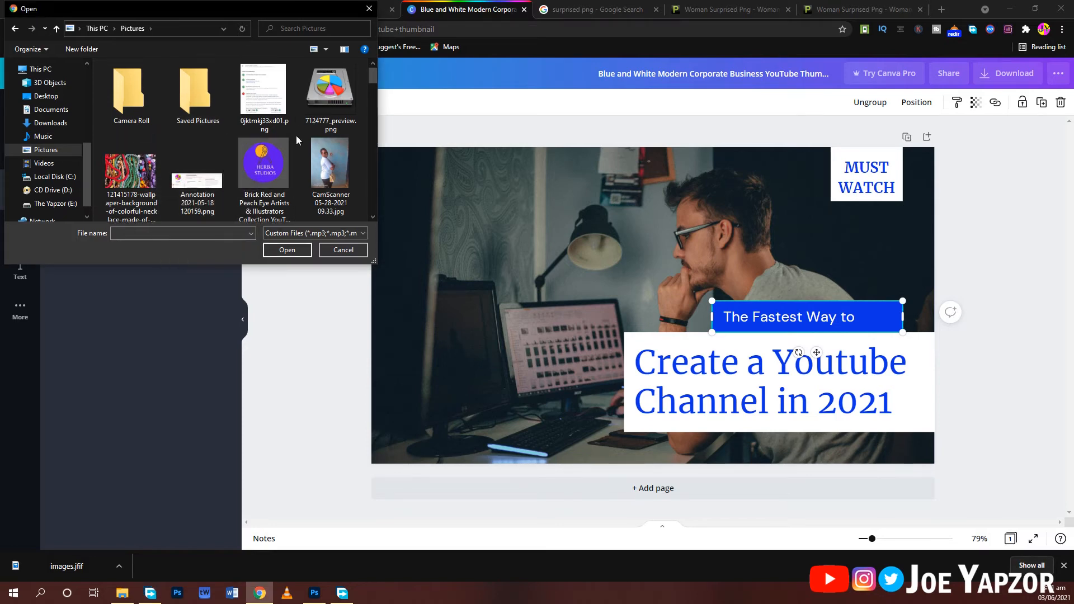
scroll(269, 159, "down", 10)
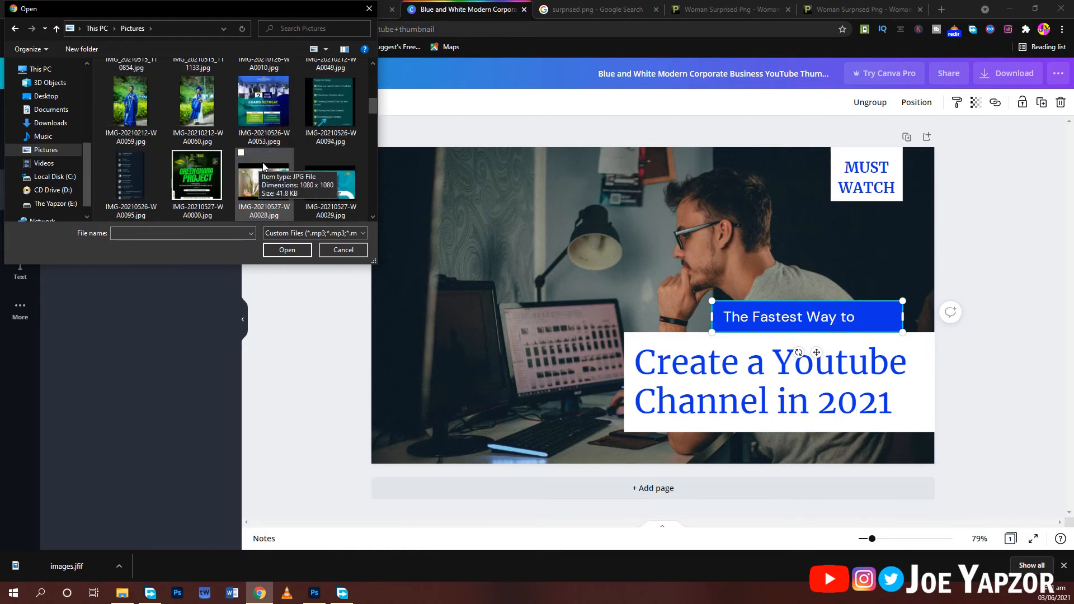
scroll(265, 168, "down", 10)
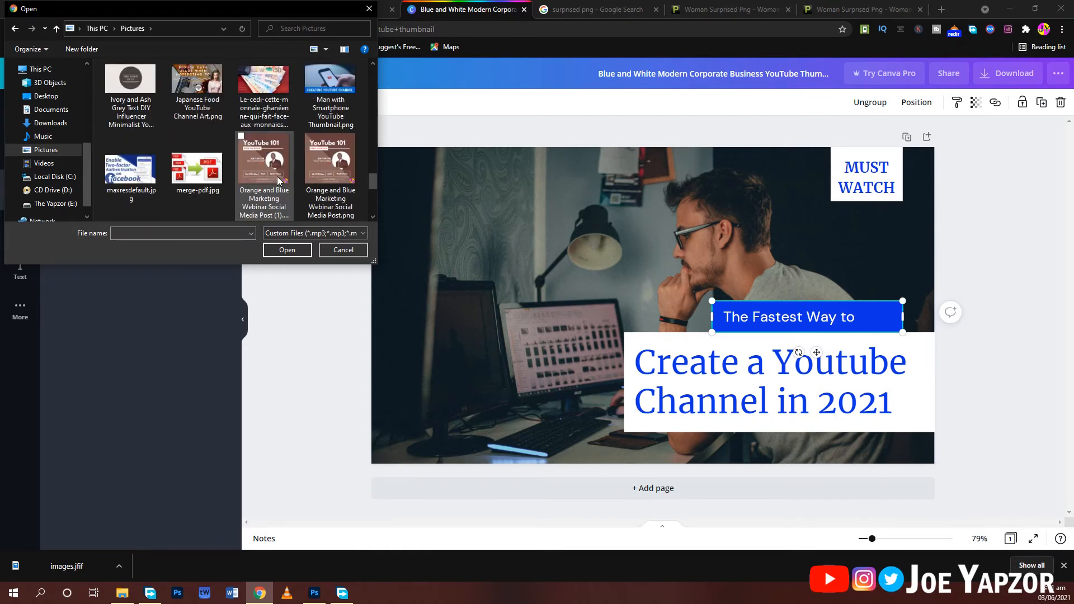
scroll(278, 180, "down", 5)
scroll(276, 183, "up", 3)
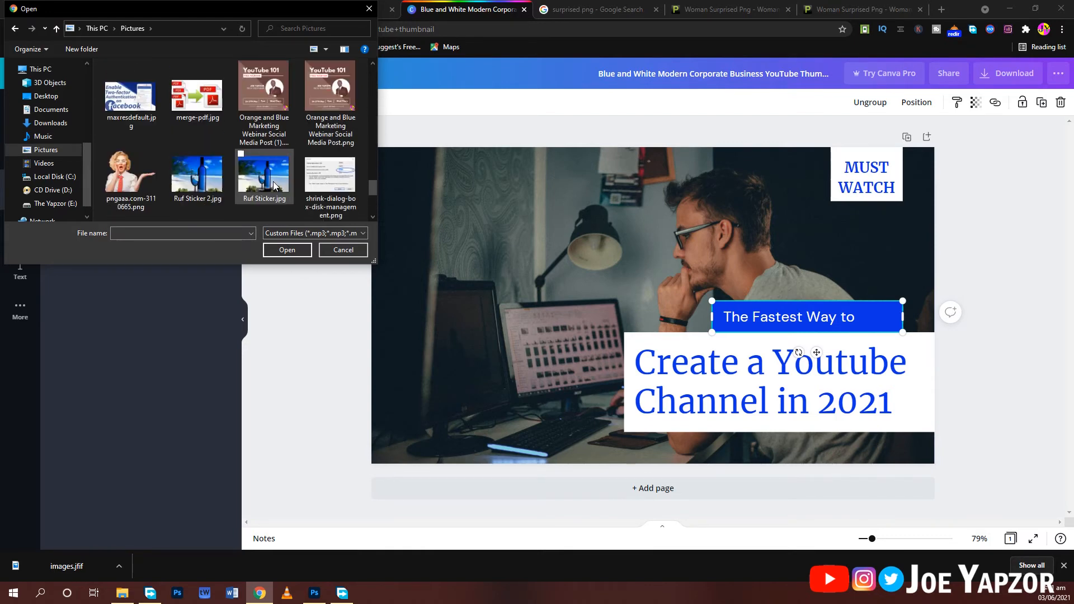
left_click(124, 194)
left_click(287, 249)
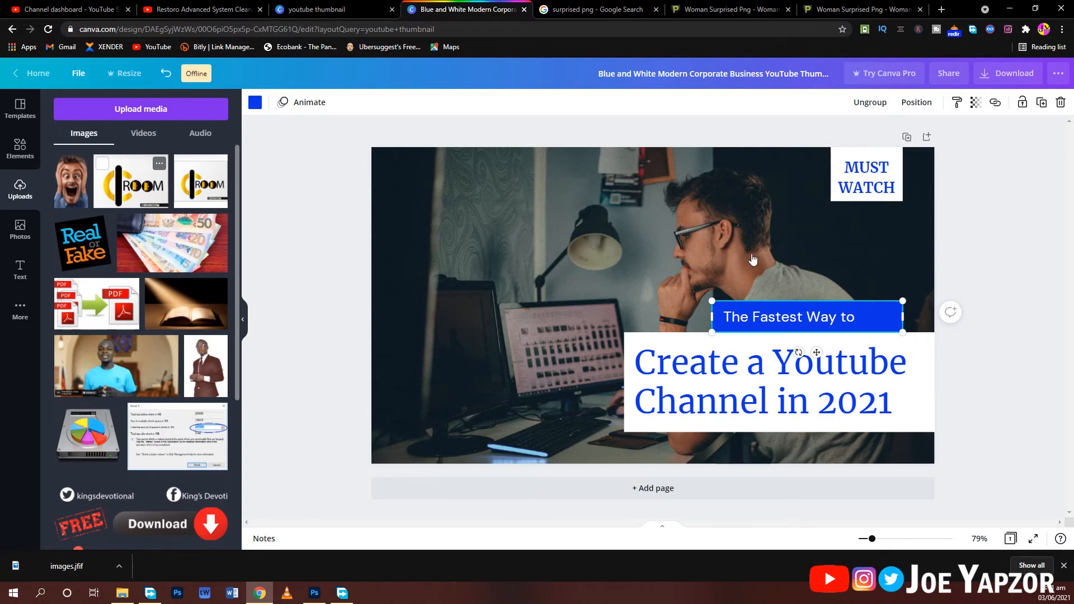
- Move "The Fastest Way to" box flush with the thumbnail's right edge and shift the headline box slightly to the right
left_click_drag(733, 327, 765, 327)
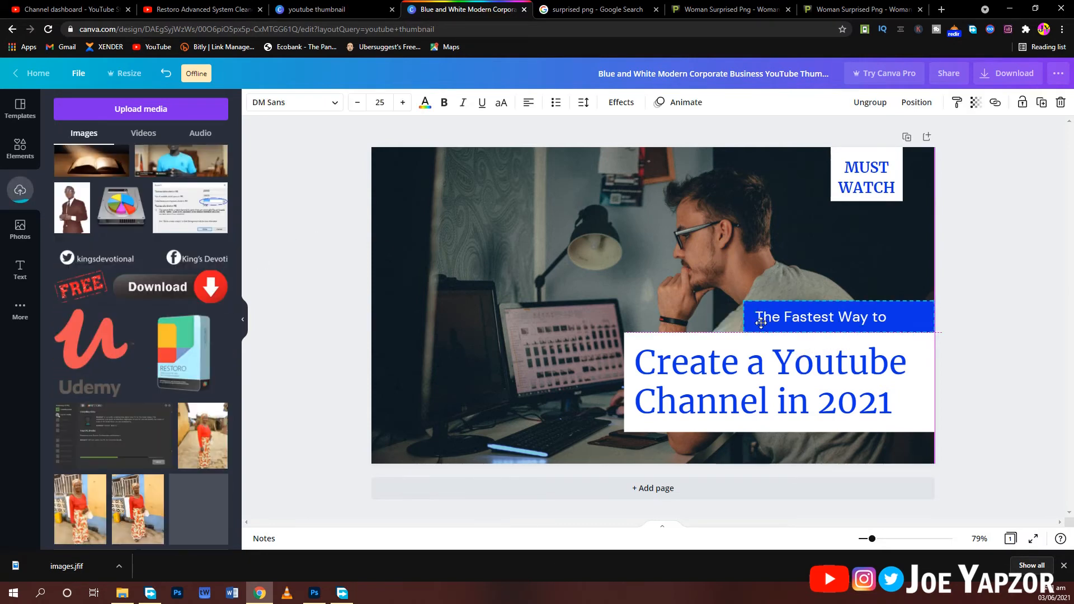
left_click_drag(716, 352, 721, 354)
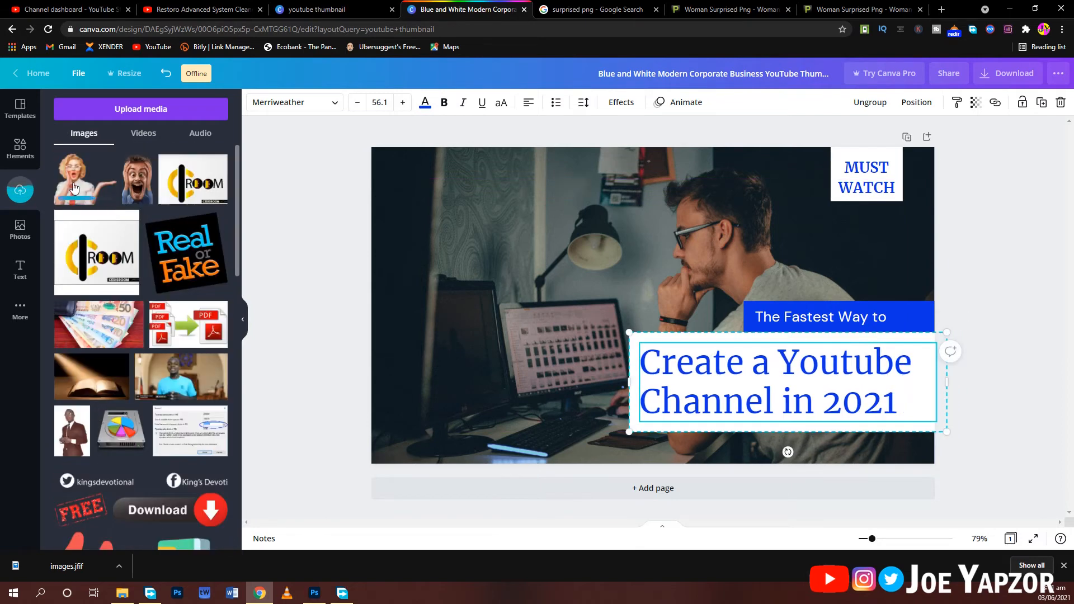
- Add the uploaded surprised woman to the thumbnail, shrink her and place her in the design's lower-left corner
left_click_drag(70, 171, 414, 329)
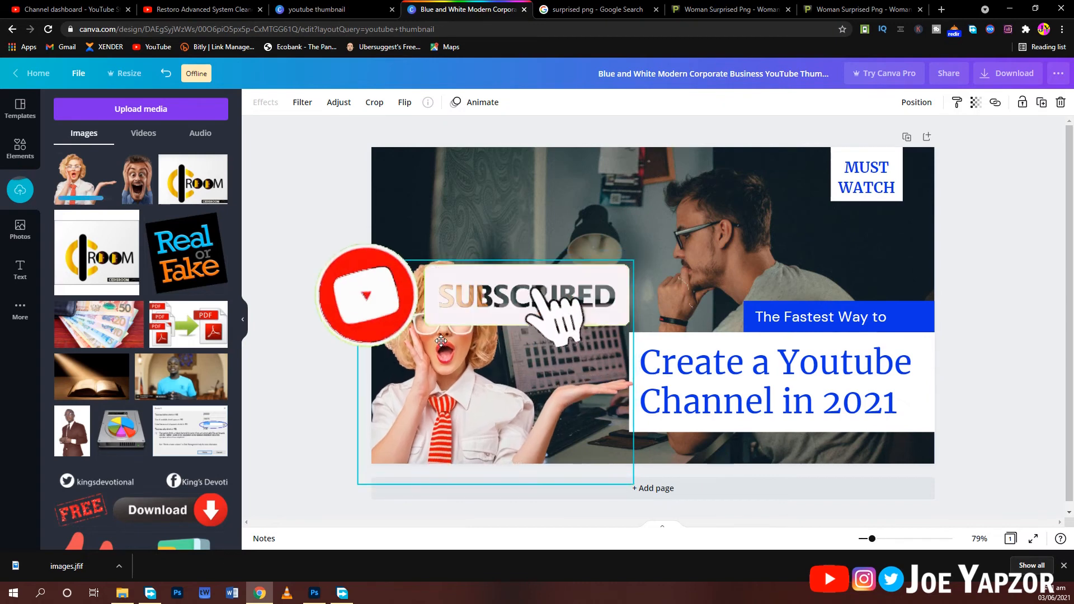
left_click_drag(634, 261, 532, 343)
left_click_drag(434, 413, 453, 393)
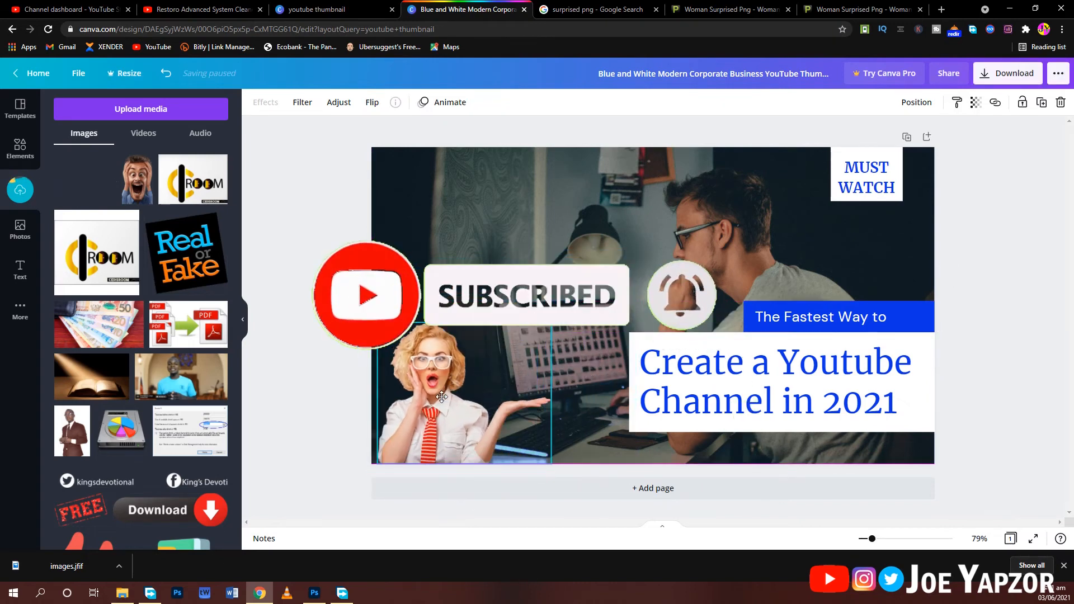
- Ungroup "The Fastest Way to" box and fill its background rectangle with the red from the photo colours
left_click(911, 310)
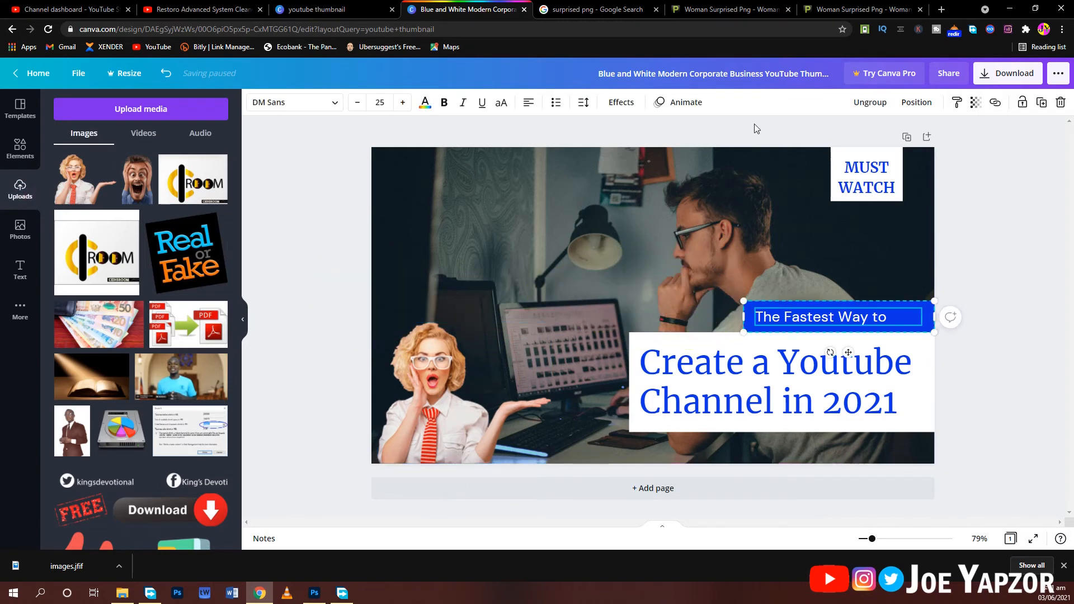
left_click(868, 103)
left_click(924, 301)
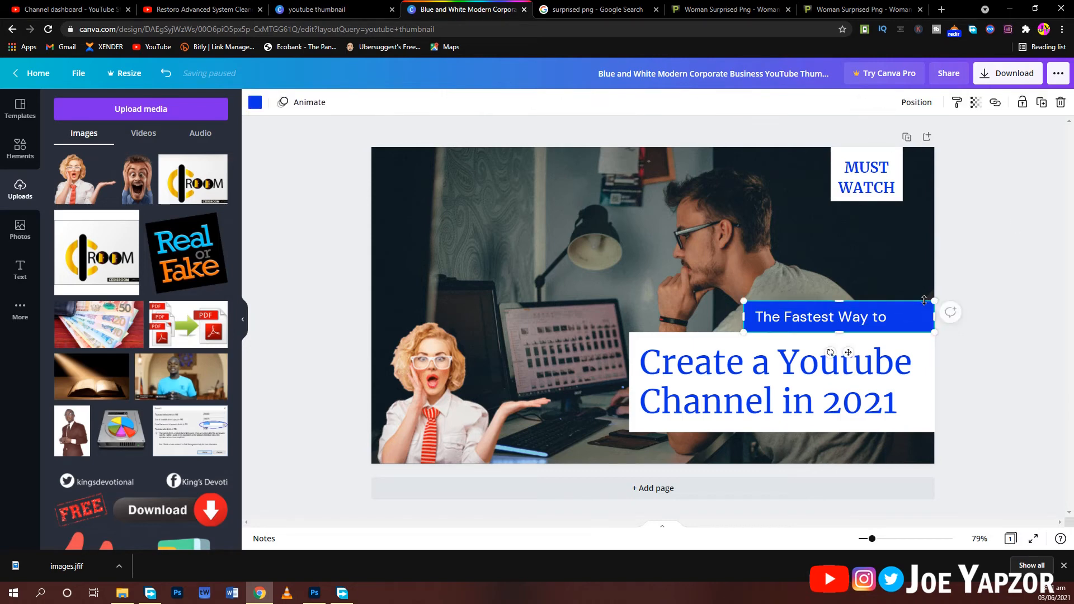
left_click(255, 103)
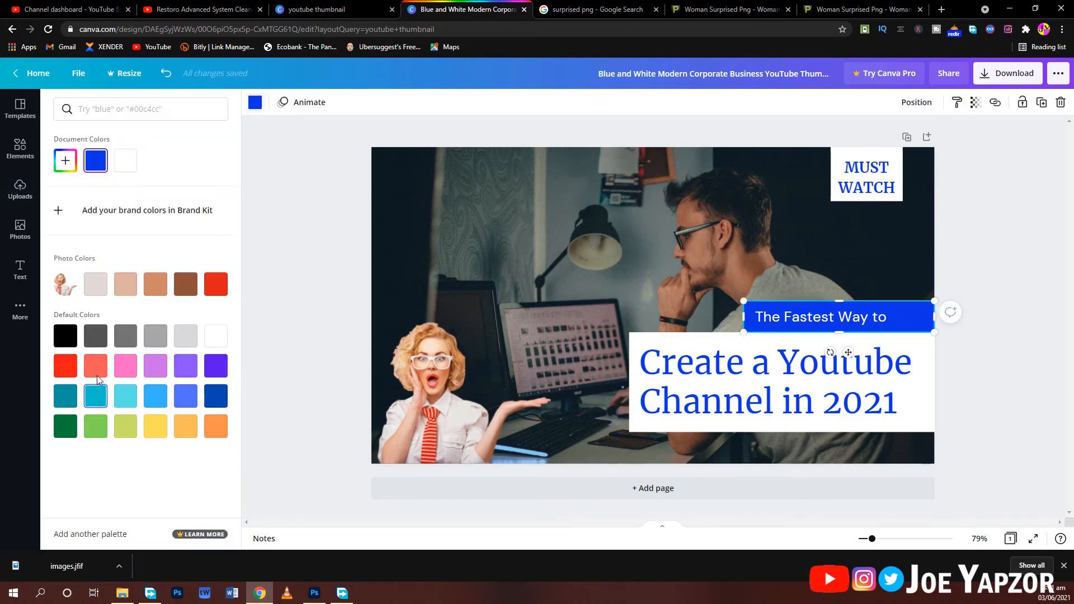
left_click(222, 283)
key("Escape")
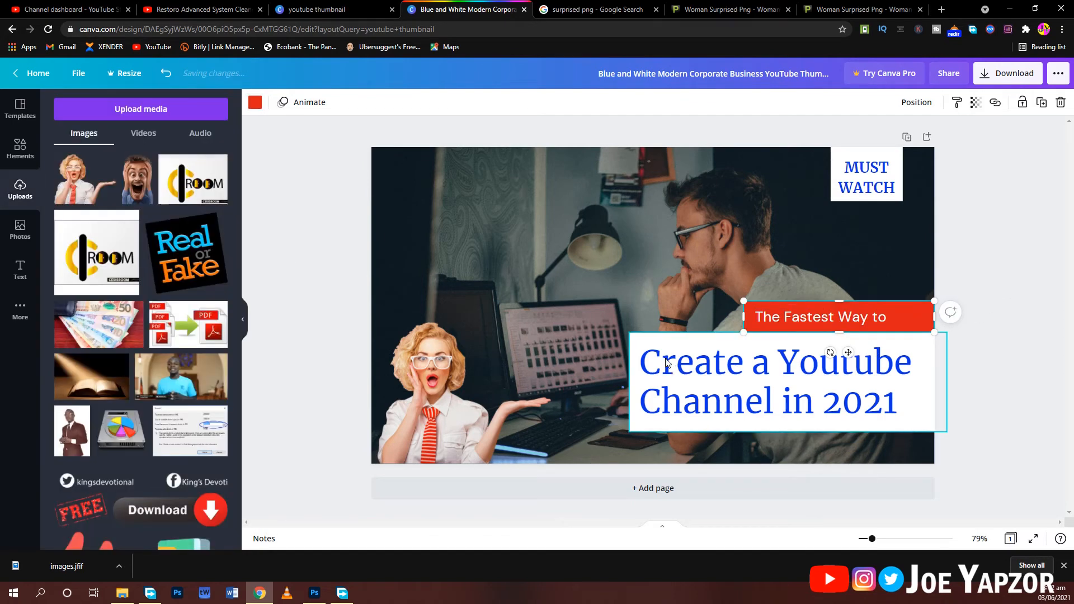
- Ungroup the "Create a Youtube Channel in 2021" headline box and select its white background rectangle on its own
left_click(653, 348)
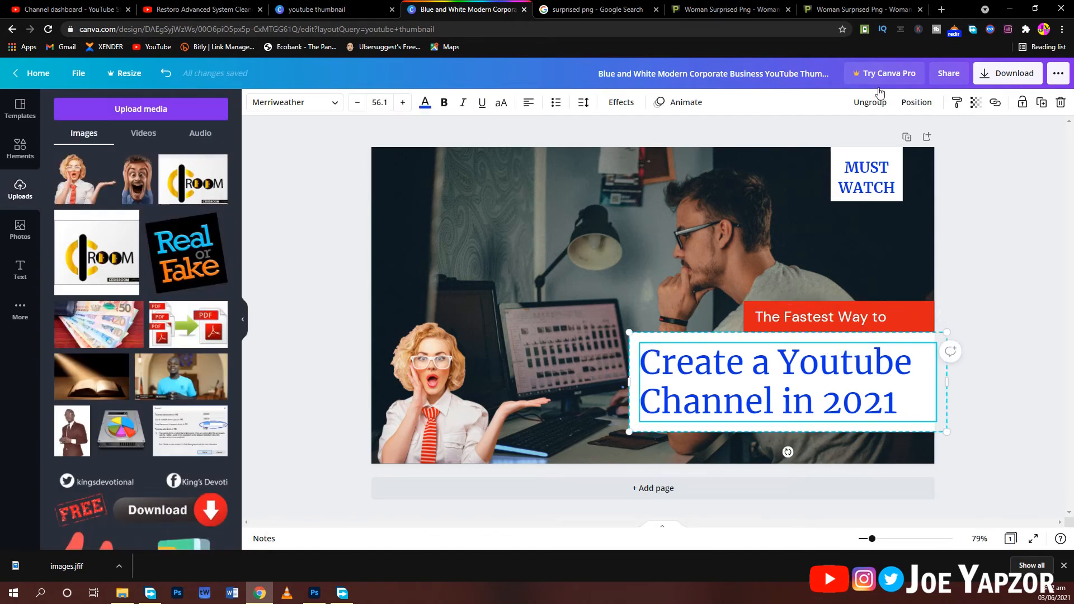
left_click(872, 104)
left_click(921, 348)
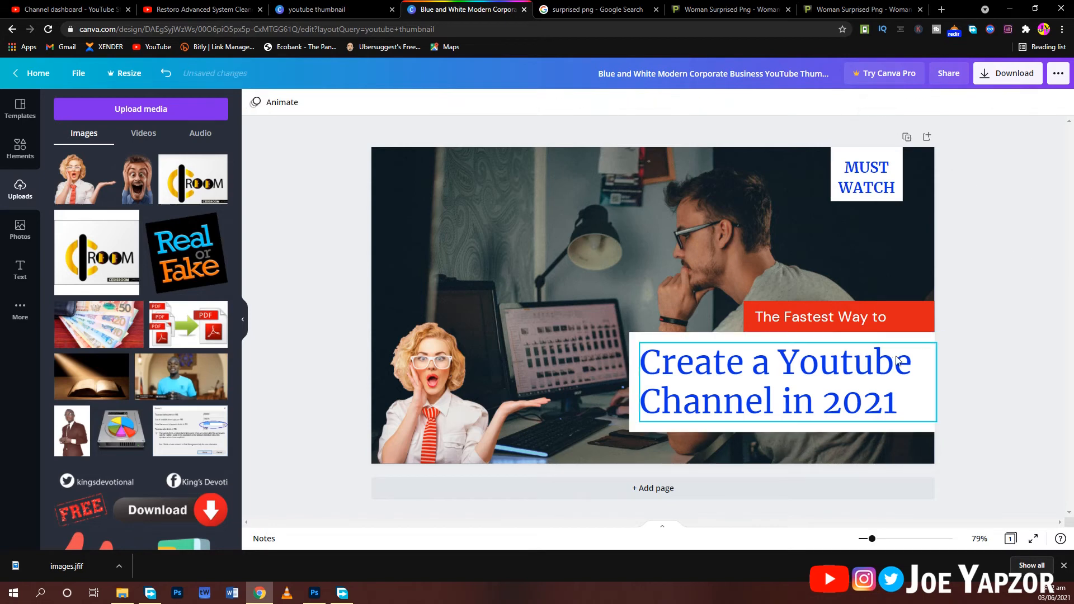
left_click(921, 340)
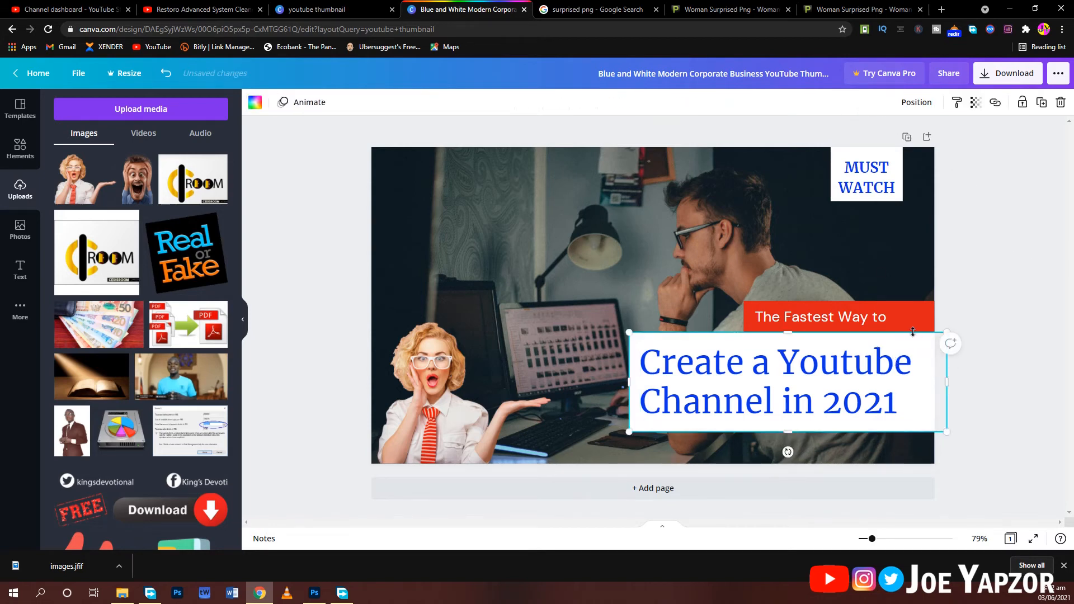
- Try the red document colour on the headline's background rectangle, and set its fill back to white
left_click(260, 108)
left_click(125, 161)
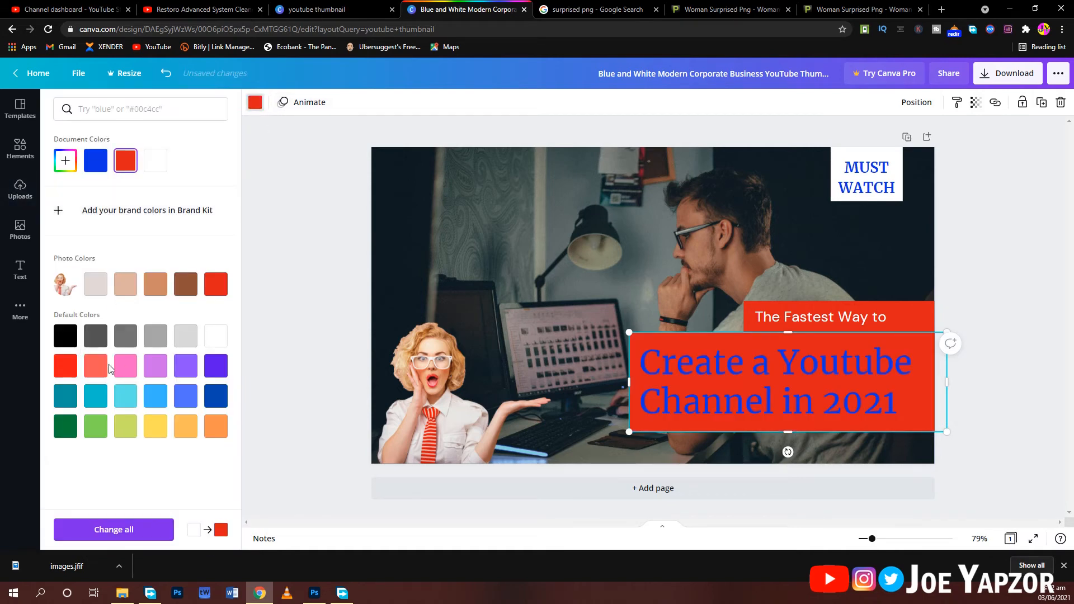
left_click(216, 335)
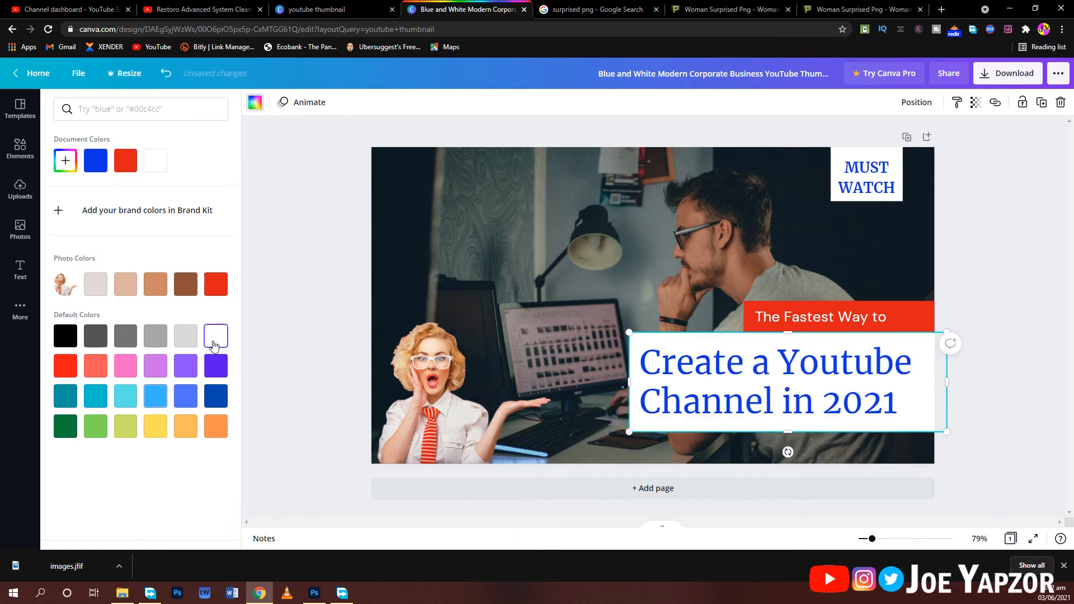
- Try the red document colour on the "Create a Youtube Channel in 2021" headline text, and set the text back to blue
left_click(799, 399)
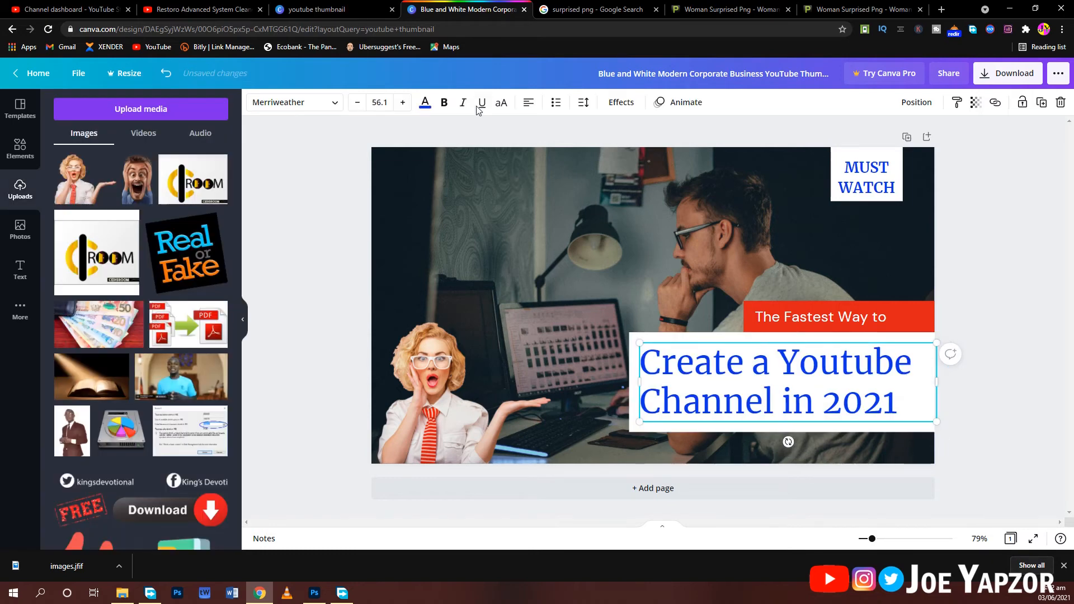
left_click(427, 104)
left_click(125, 161)
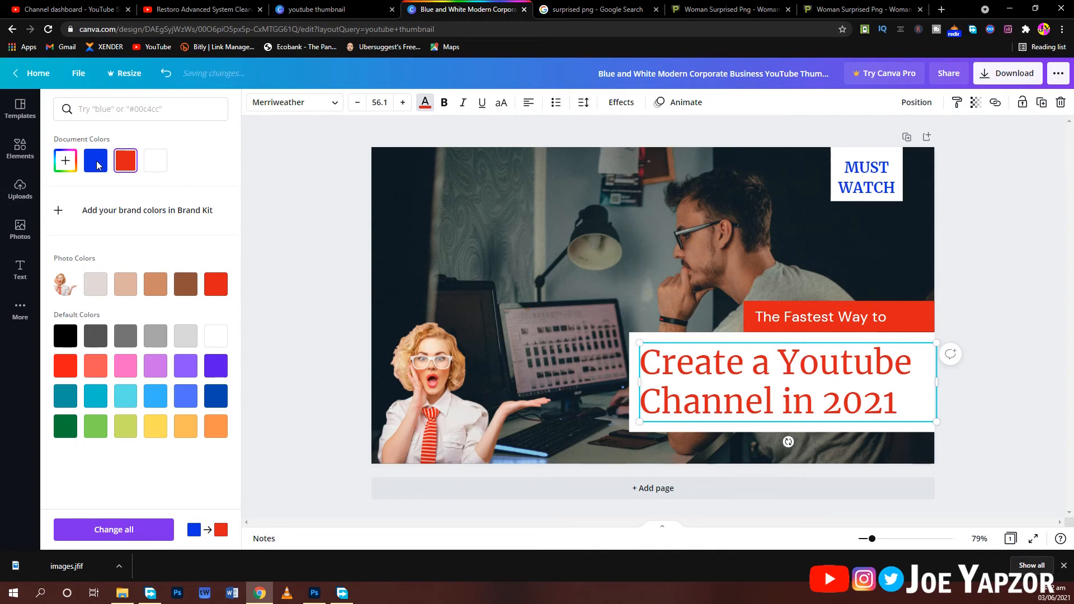
left_click(97, 165)
left_click(280, 213)
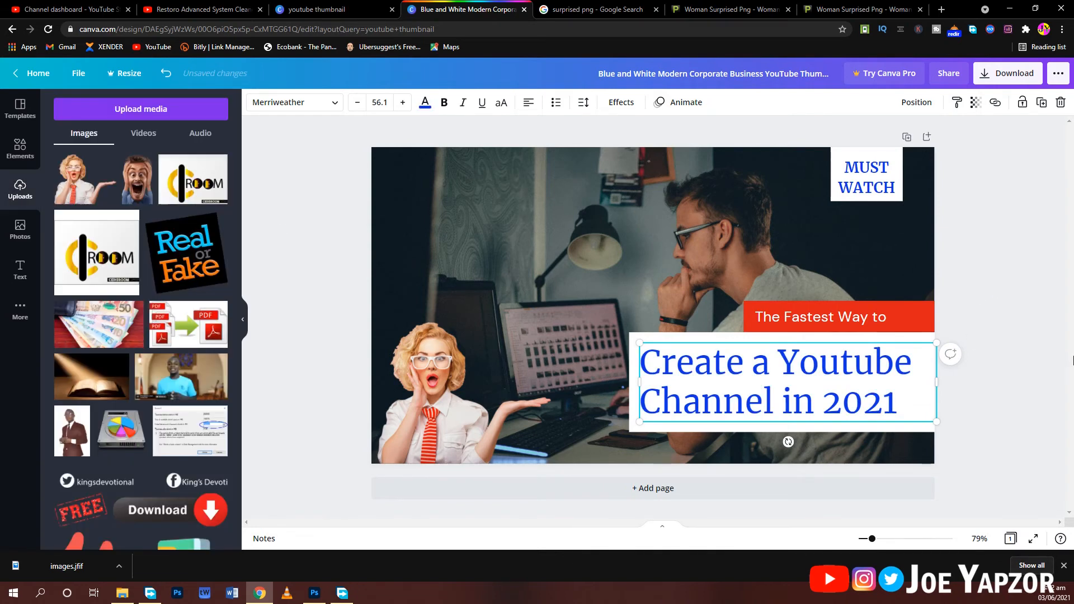
left_click(976, 343)
- Shift "The Fastest Way to" text slightly right and its red rectangle slightly left so the text sits centred in the box
left_click(846, 320)
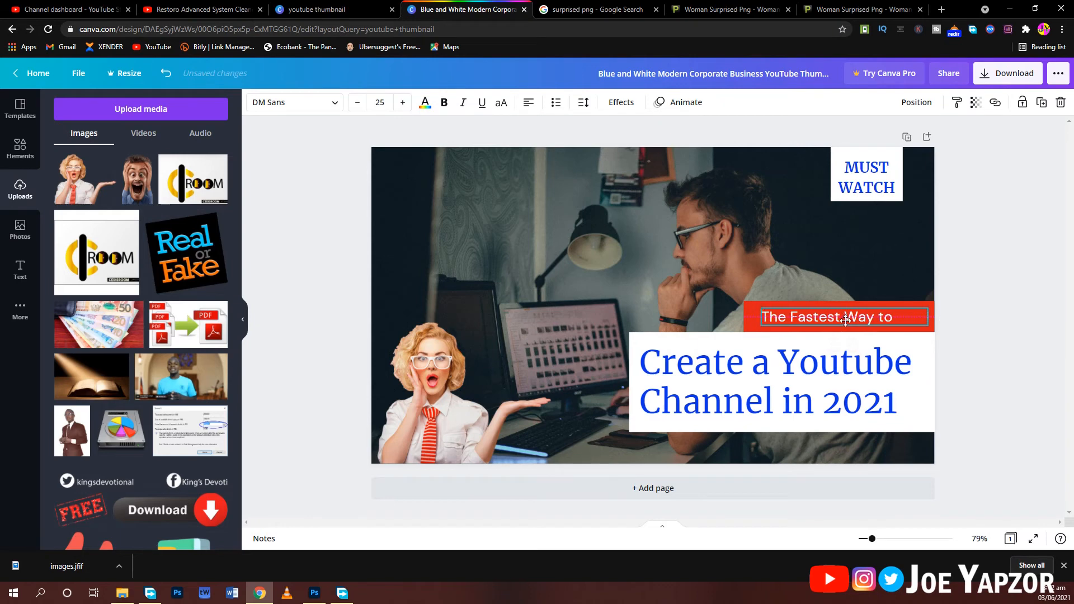
left_click(1060, 259)
left_click(904, 305)
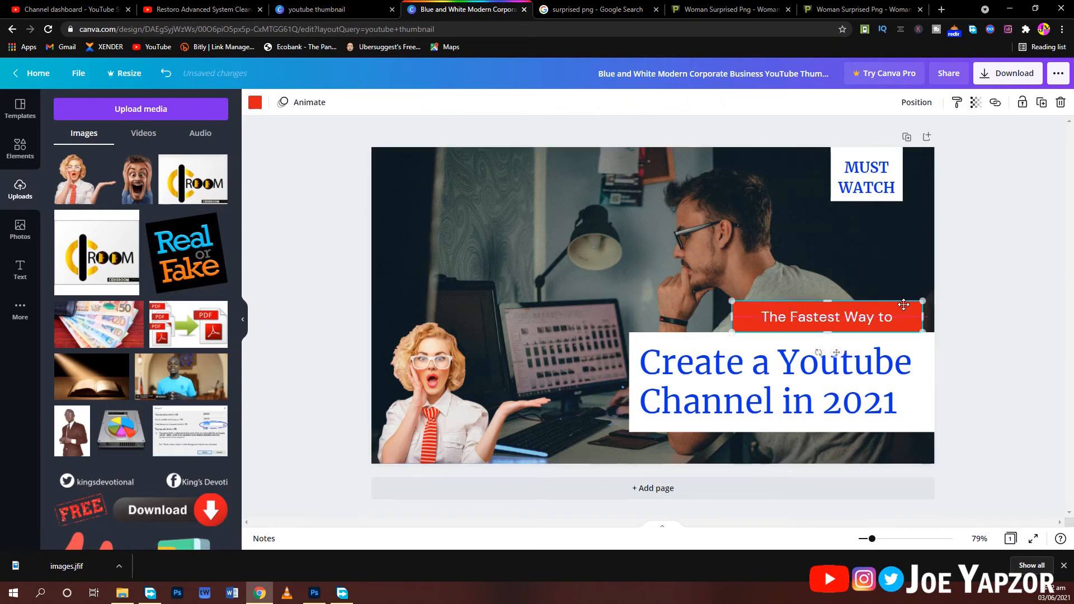
- Search the design elements for "pointing down"
left_click(17, 150)
left_click(116, 110)
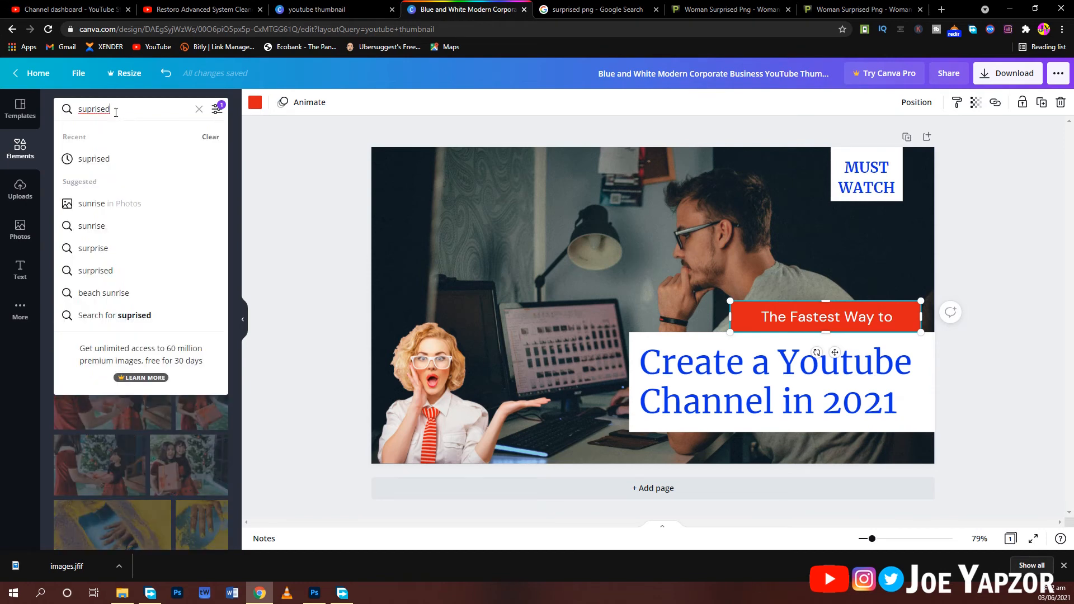
type("poin")
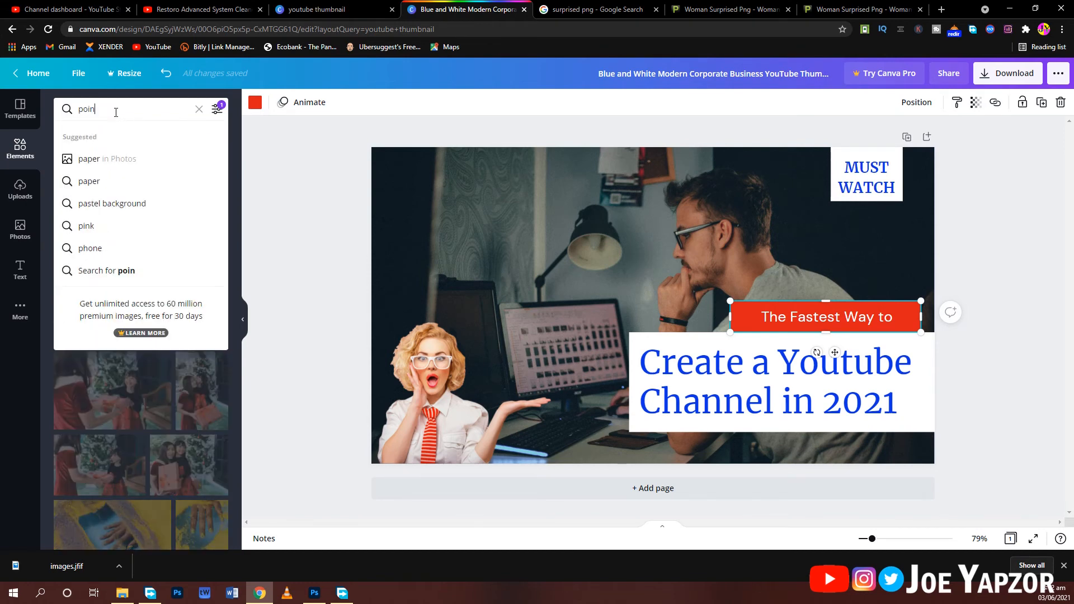
type("ting down")
key("Return")
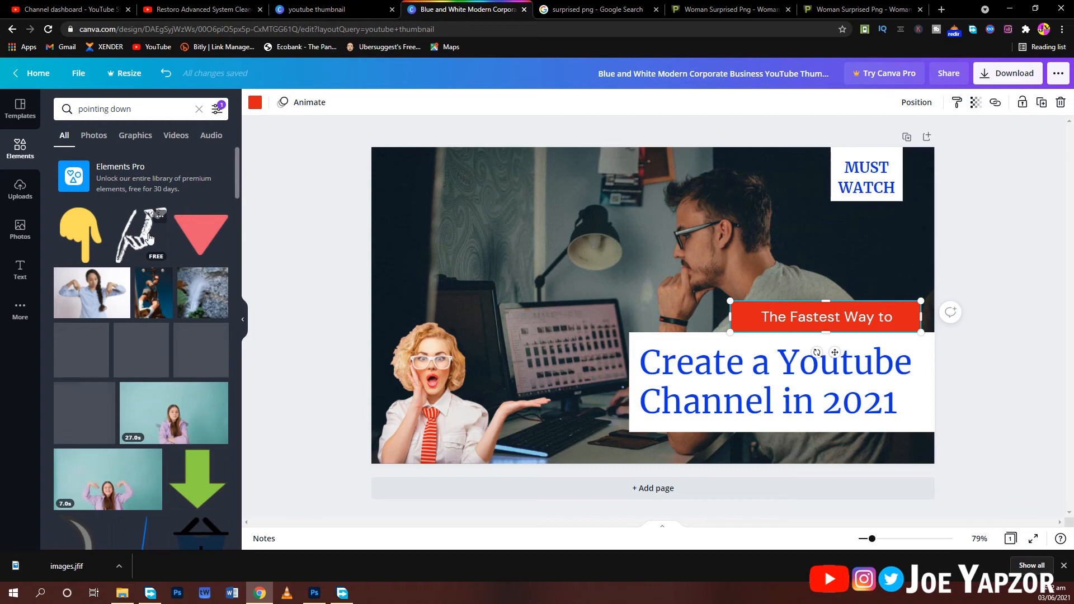
- Add the free black-and-white pointing-hand graphic, shrink it, and place it over the upper-left corner of the MUST WATCH box
left_click_drag(753, 243, 821, 216)
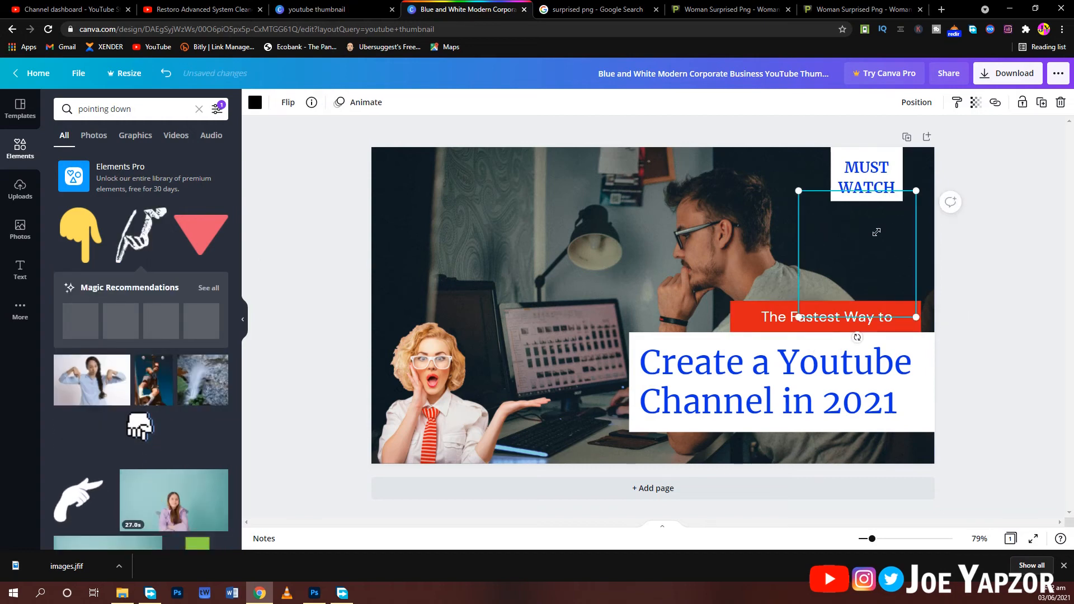
left_click_drag(916, 191, 918, 161)
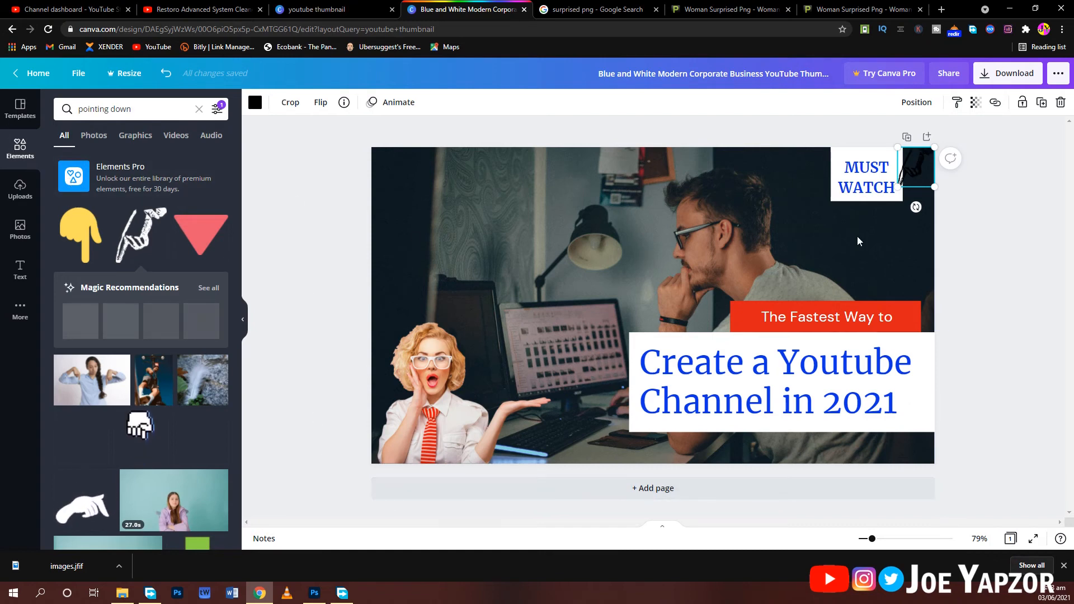
left_click_drag(907, 165, 849, 156)
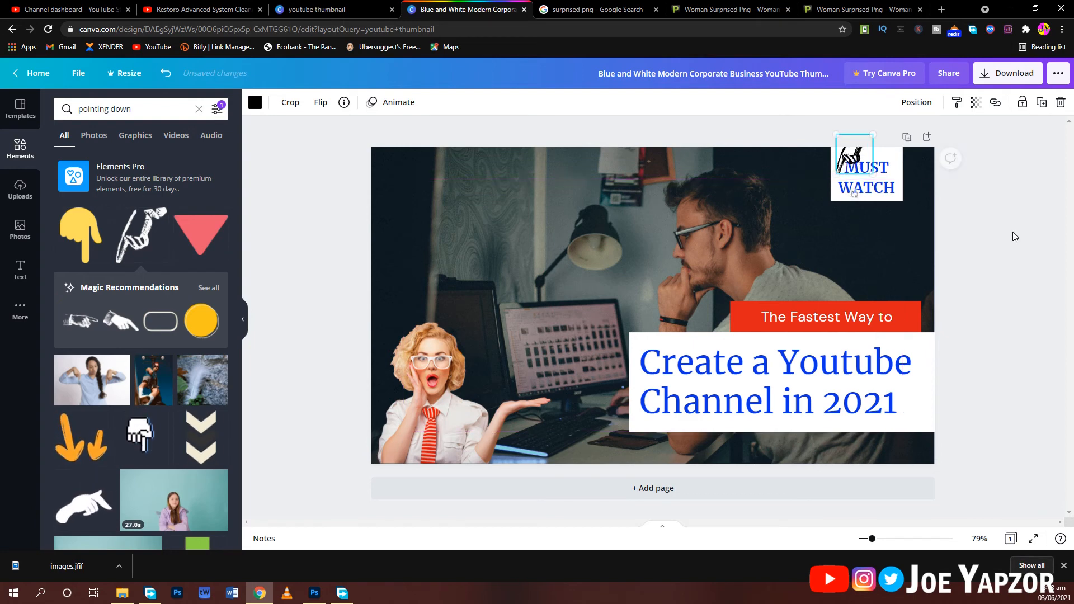
left_click_drag(867, 183, 866, 183)
left_click(1054, 295)
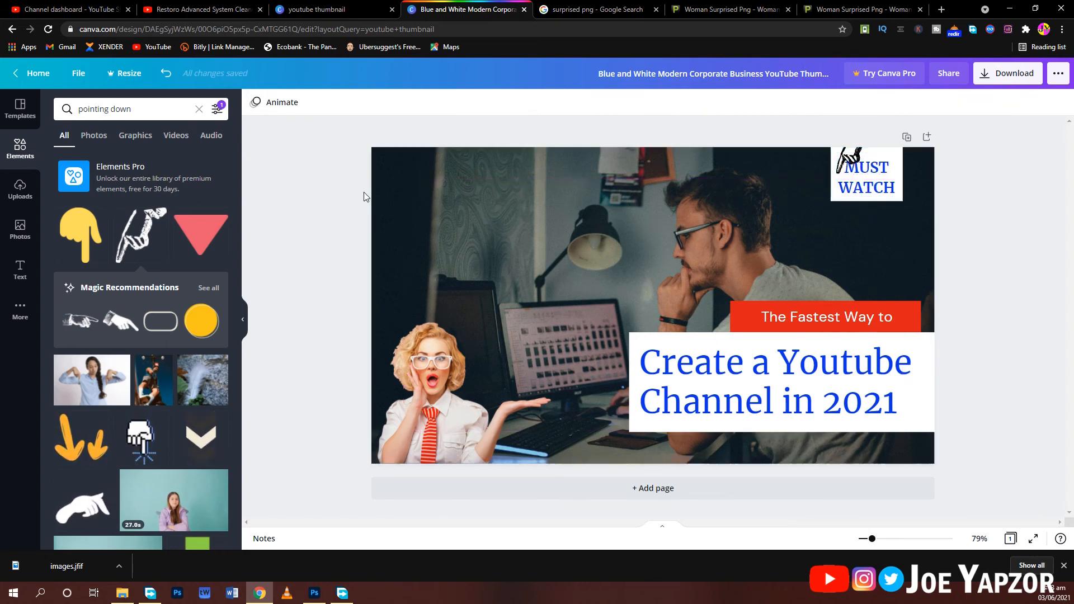
- Replace the element search with "youtube logo"
left_click(20, 230)
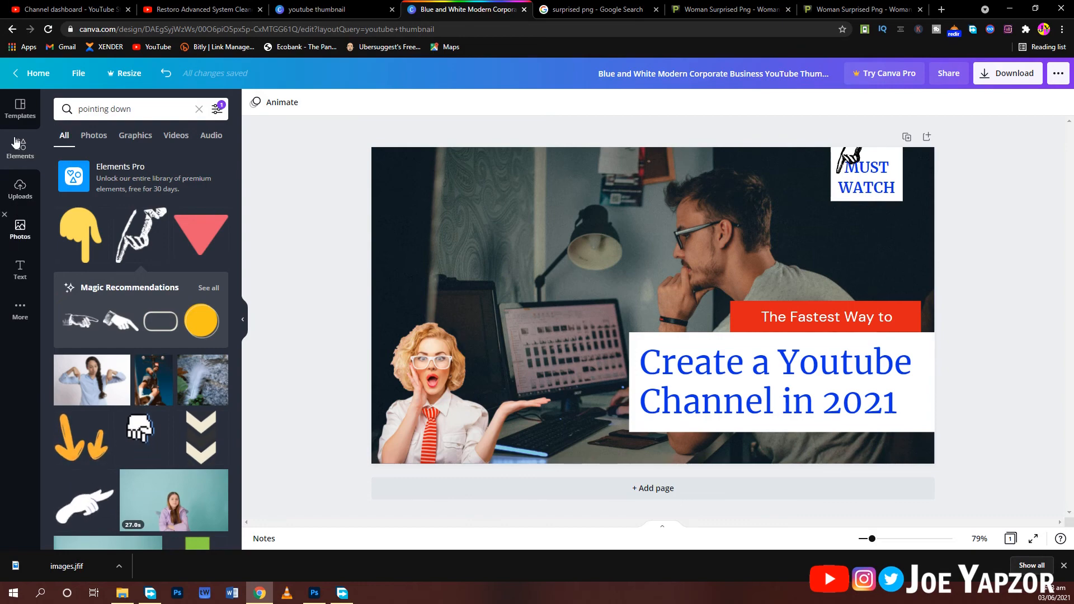
left_click(16, 158)
left_click(110, 107)
triple_click(110, 106)
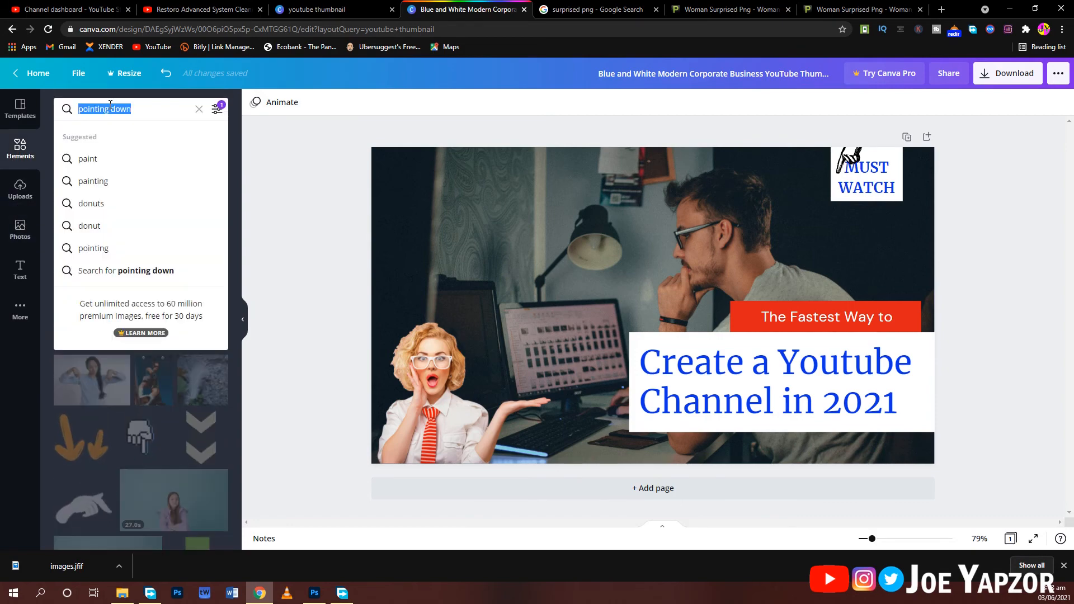
type("yout")
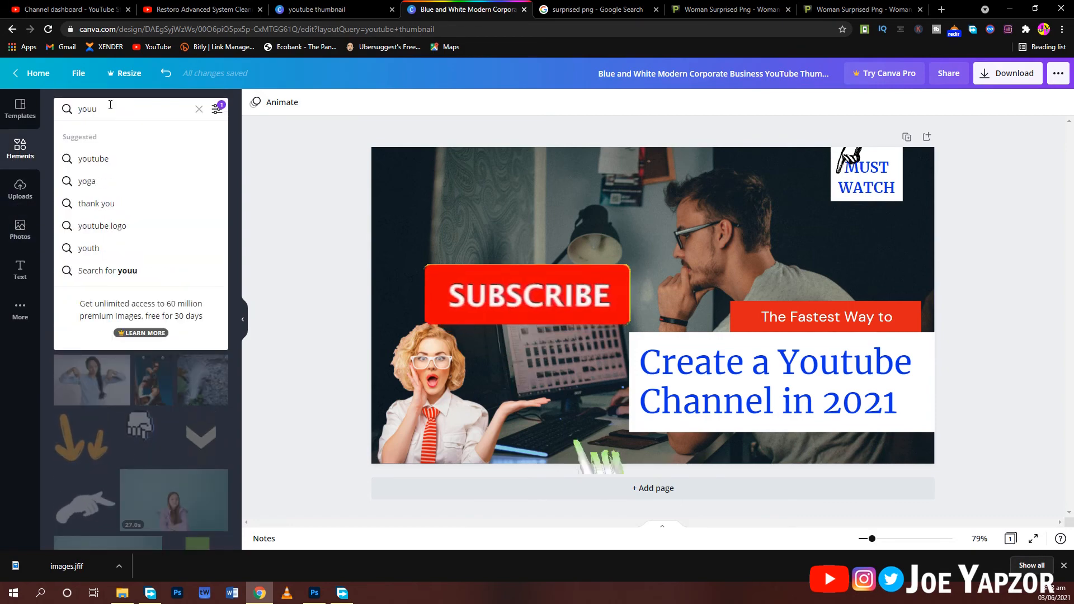
type("ube")
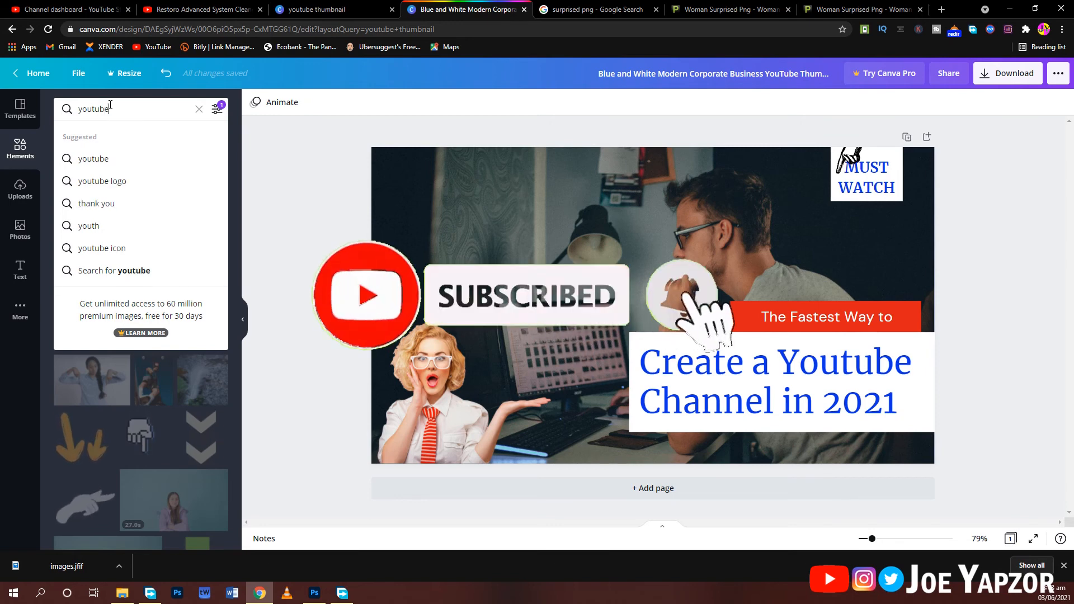
type(" logo")
key("Return")
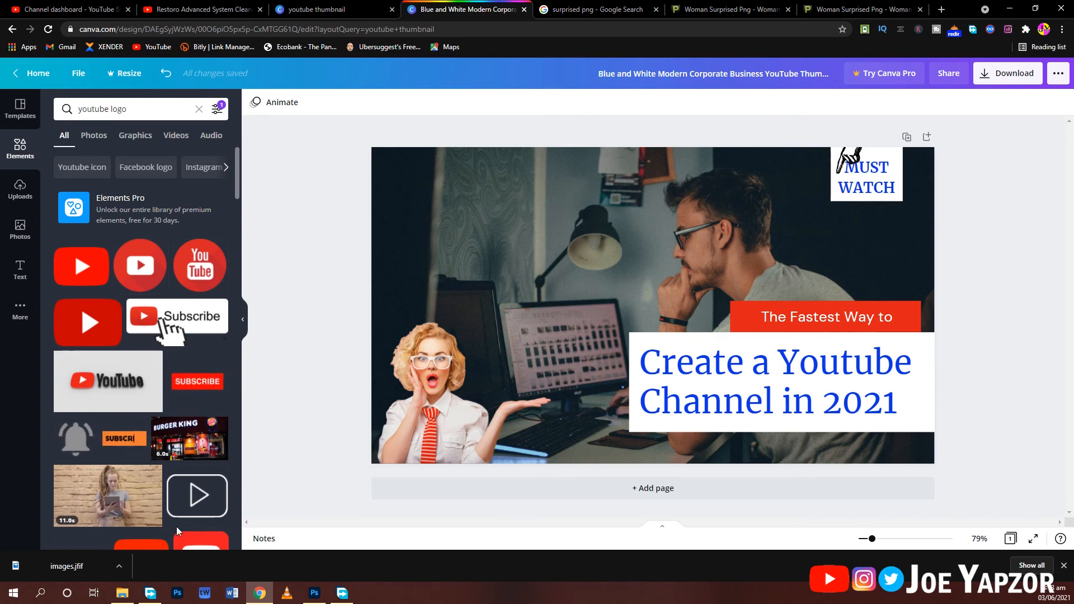
- Add the free round red "You Tube" logo, shrink it, and place it on the surprised woman's open palm
scroll(176, 525, "down", 3)
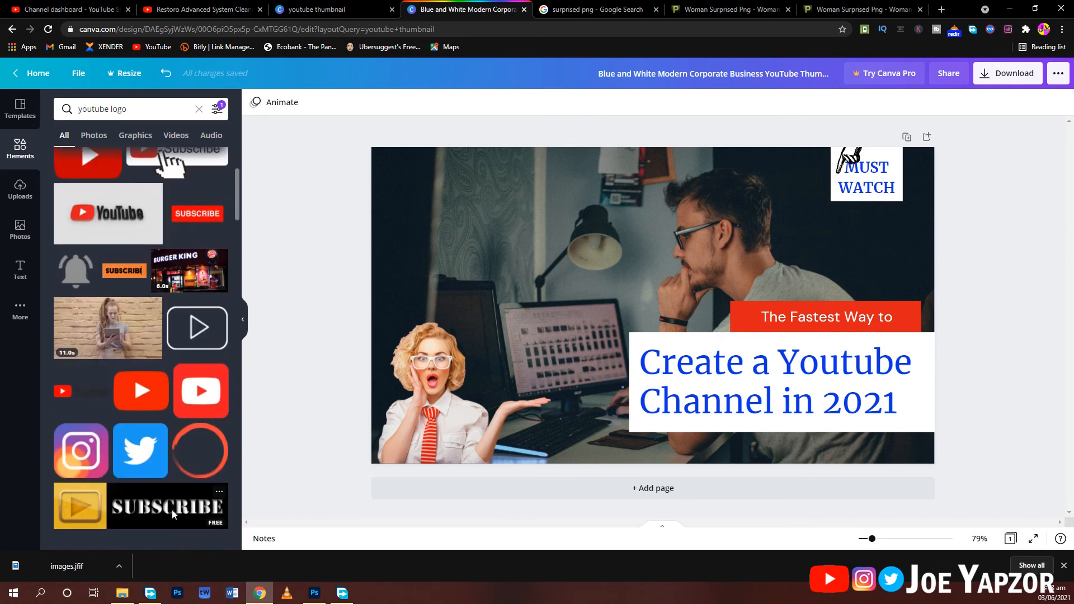
scroll(173, 509, "down", 2)
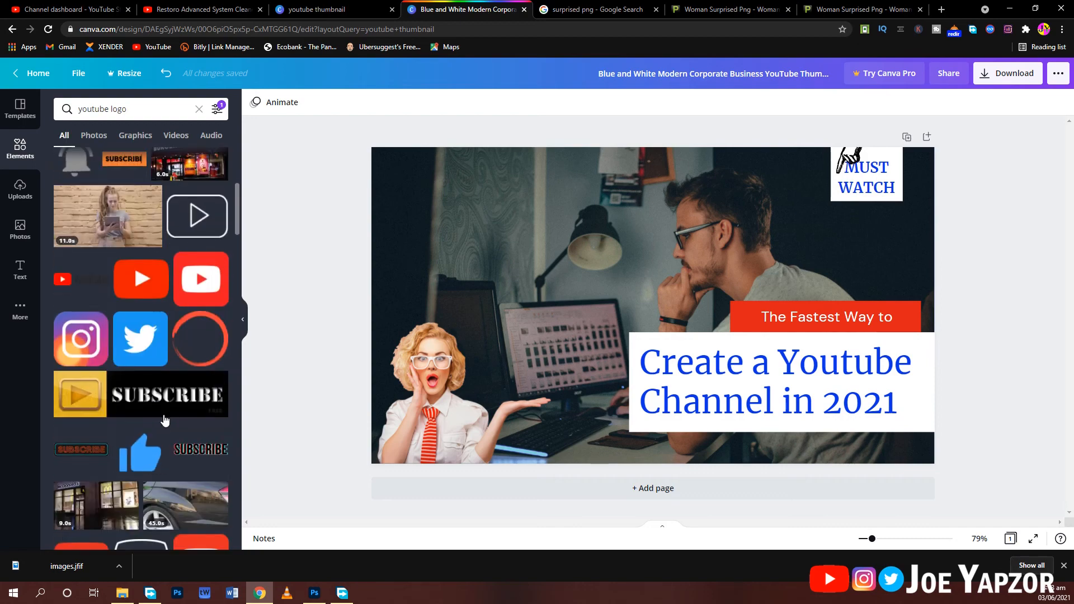
scroll(162, 412, "up", 5)
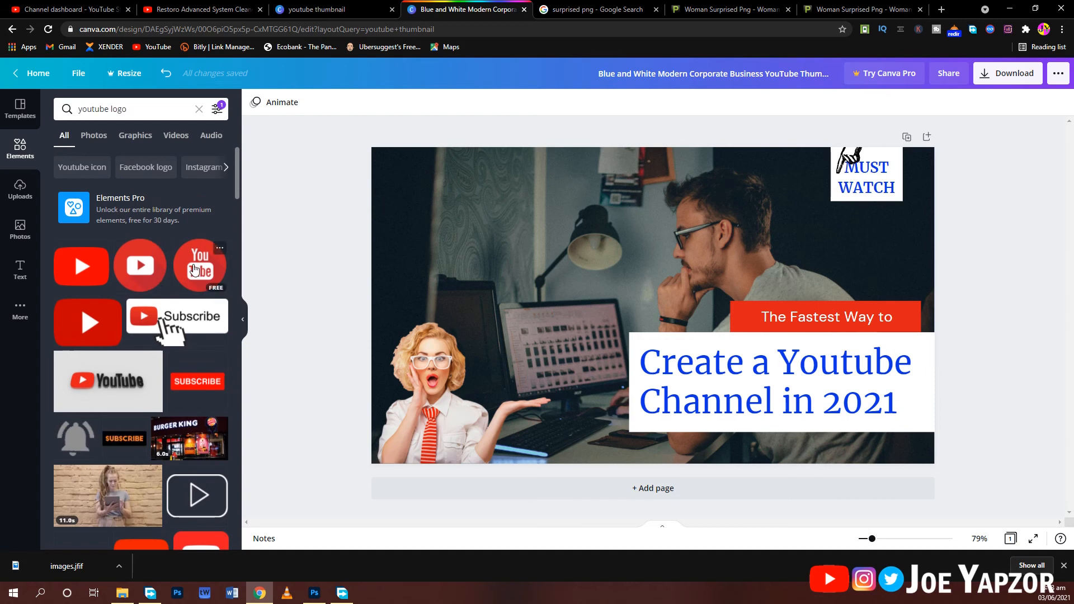
left_click_drag(191, 270, 384, 174)
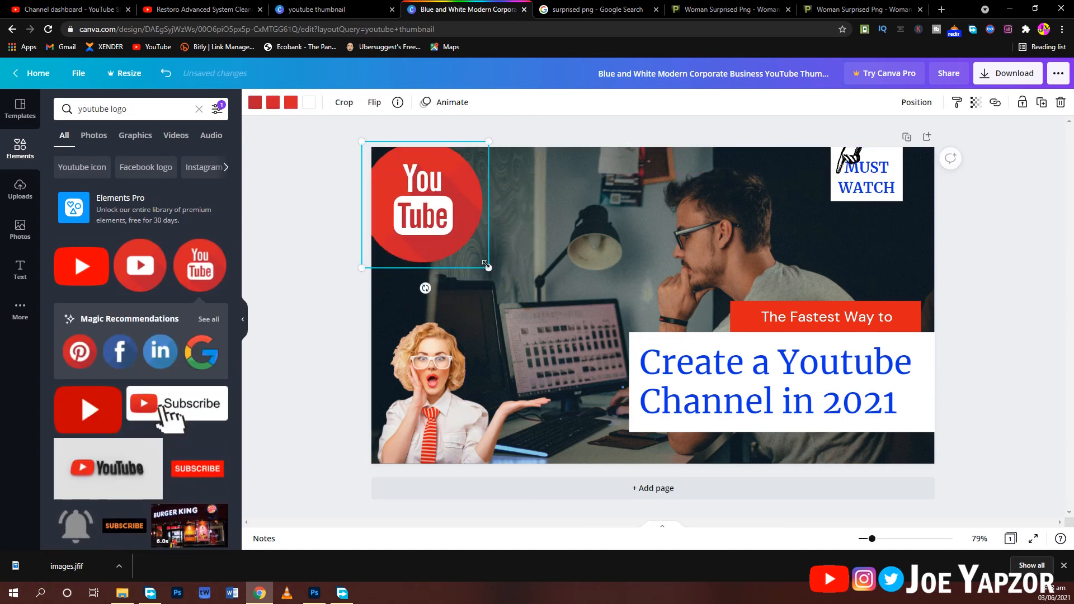
left_click_drag(485, 261, 527, 390)
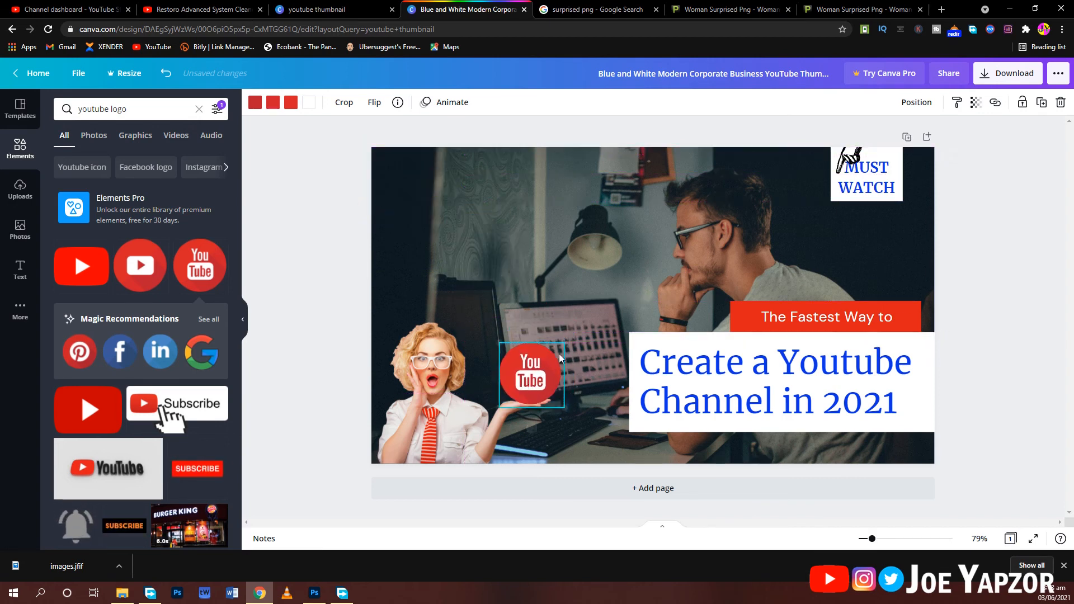
left_click_drag(557, 349, 543, 375)
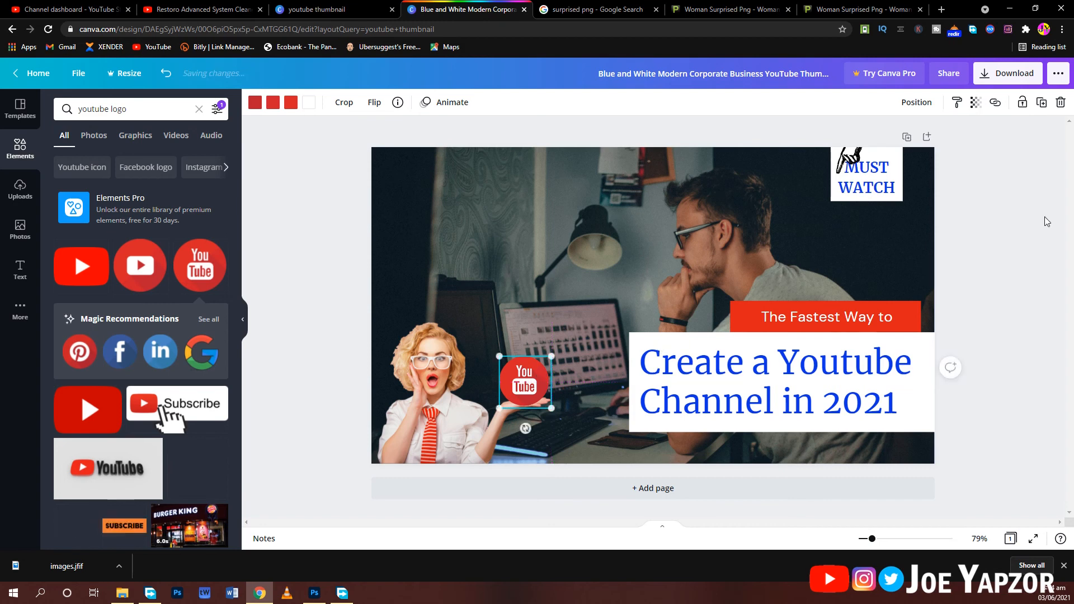
left_click(948, 365)
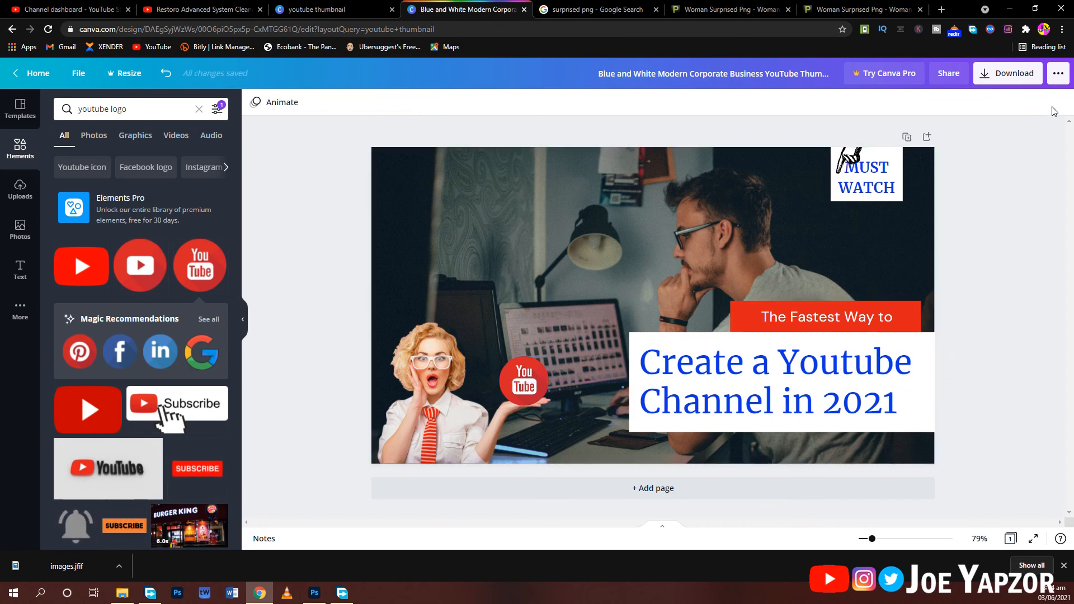
- Download the finished thumbnail as a PNG file
left_click(1010, 82)
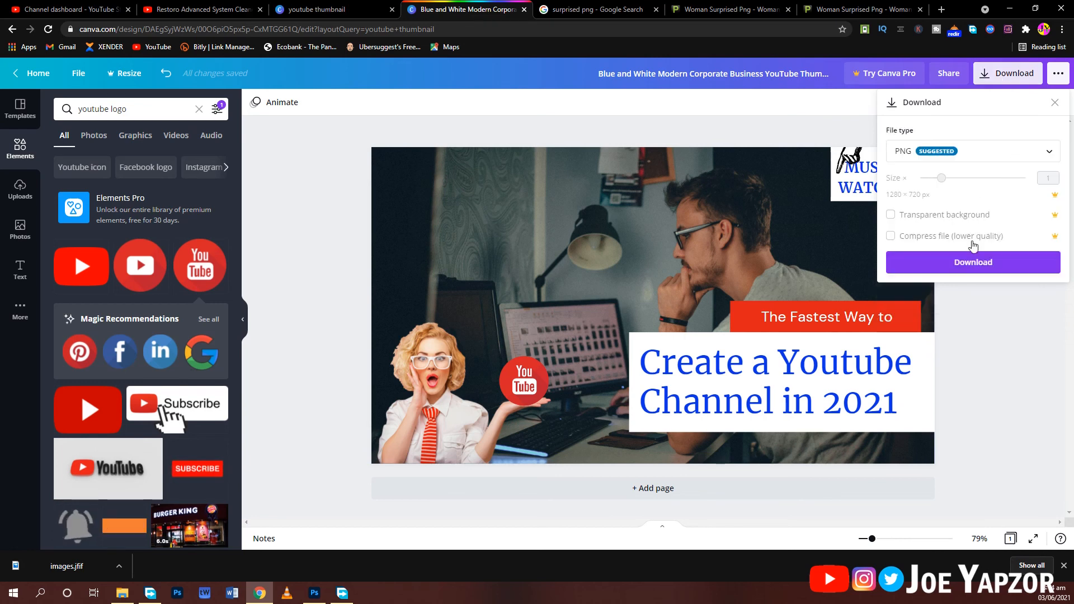
left_click(966, 263)
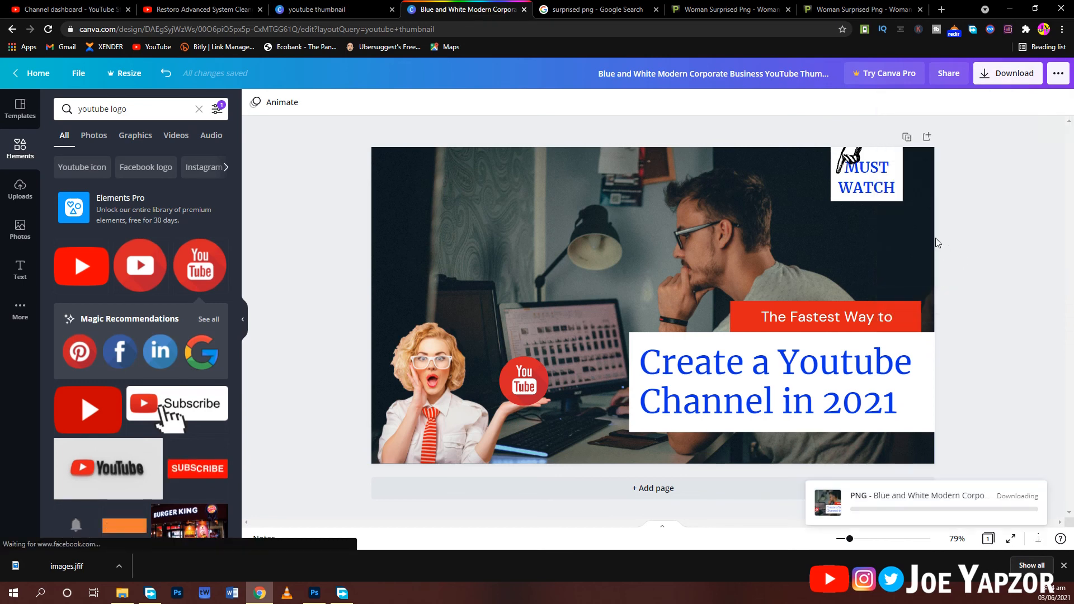